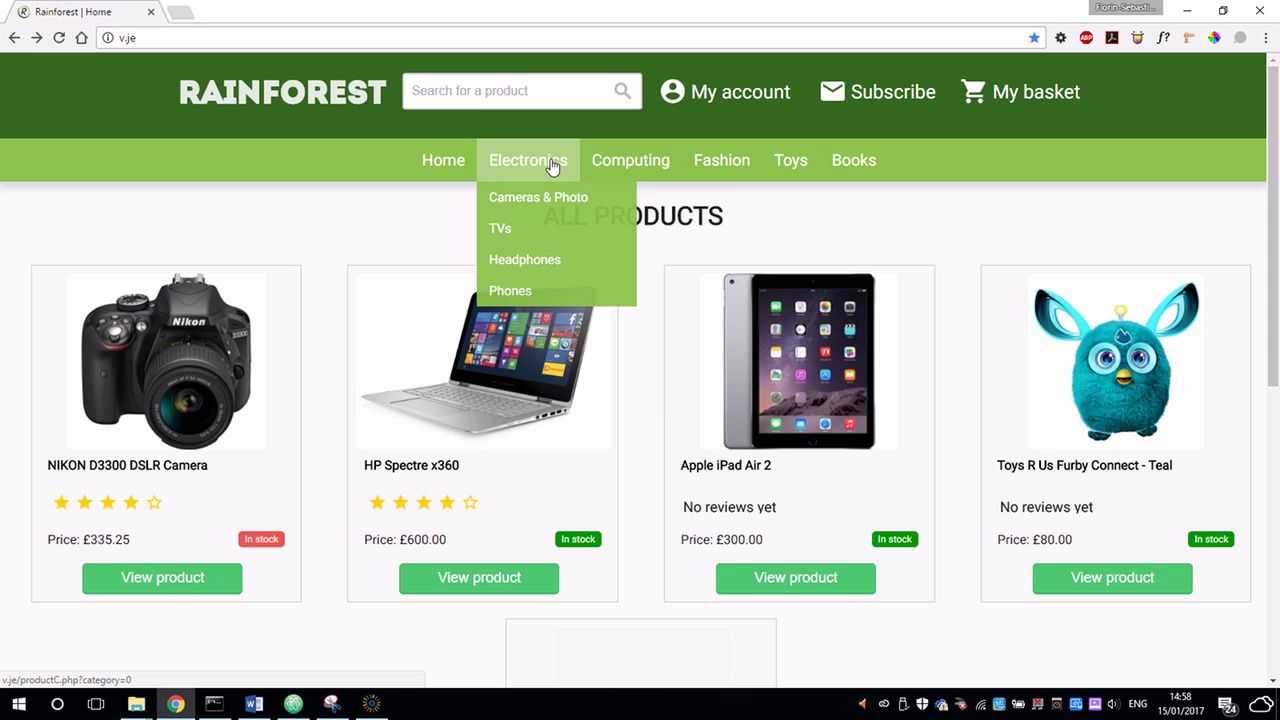
# Browse Electronics and Computing, including Laptops and iPad, Tablets & eReaders, then return to all products.
pyautogui.moveTo(590, 158)
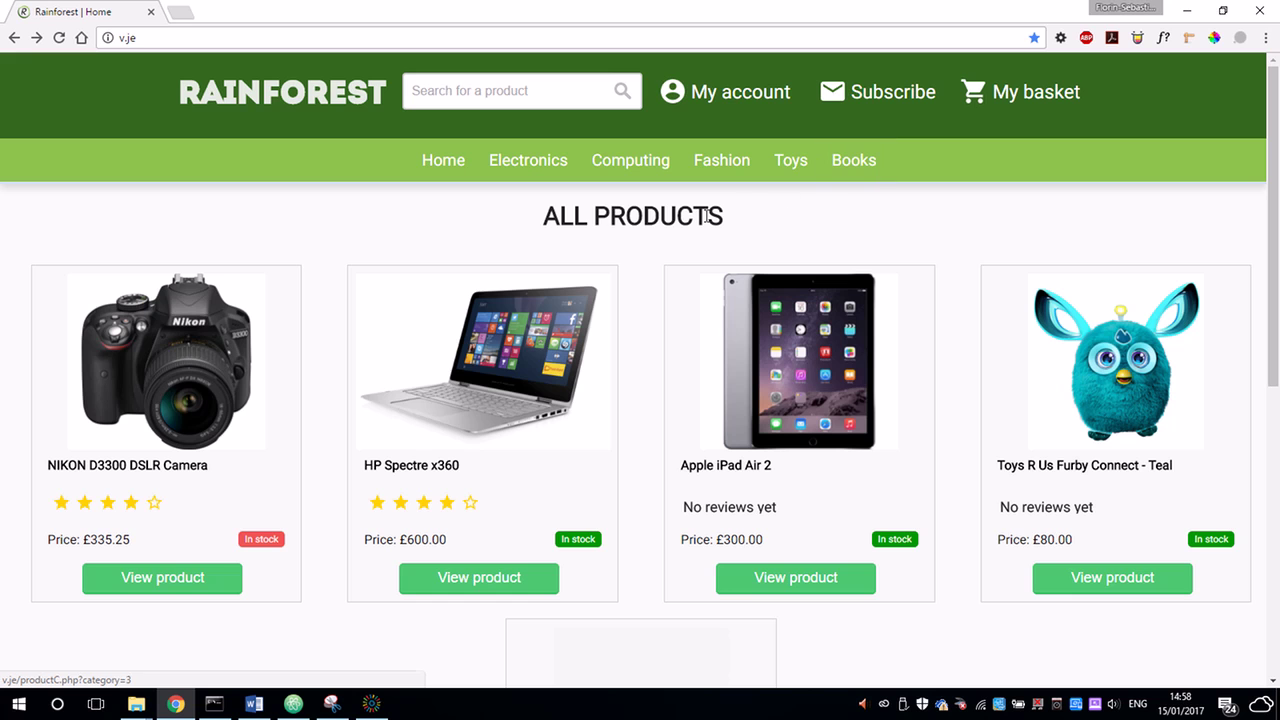
pyautogui.scroll(-1, 150, 287)
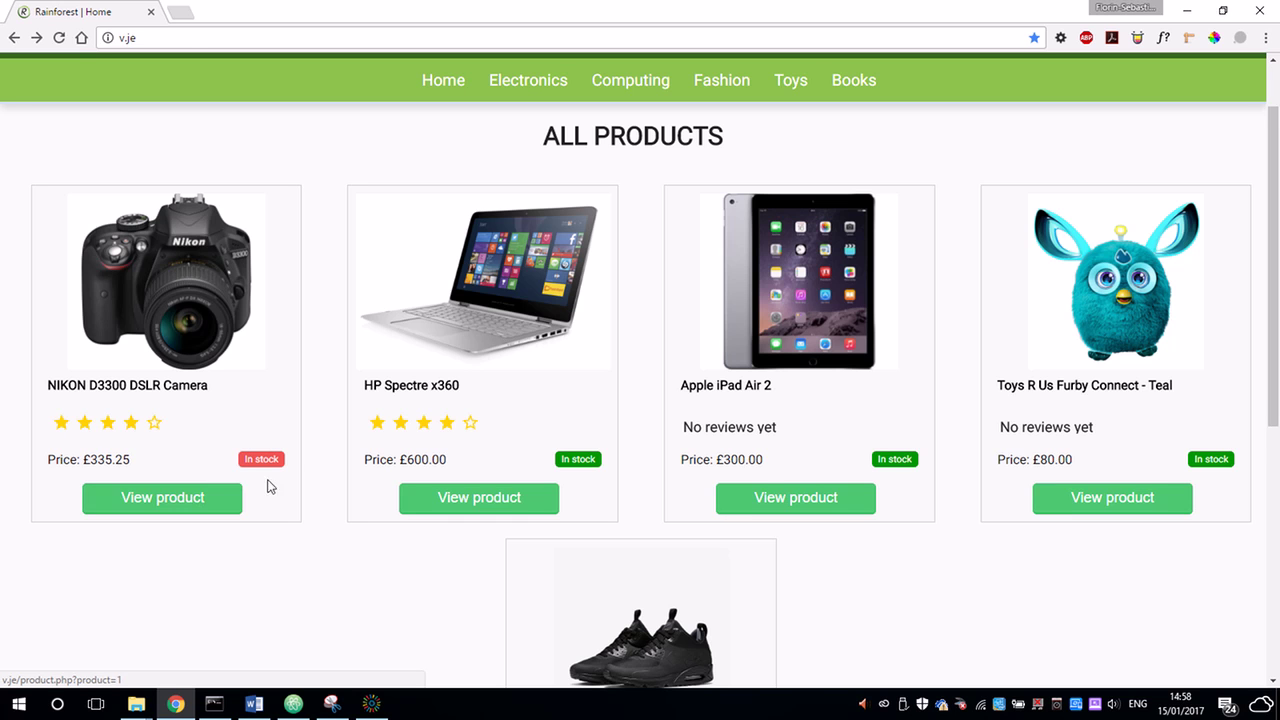
pyautogui.scroll(2, 509, 374)
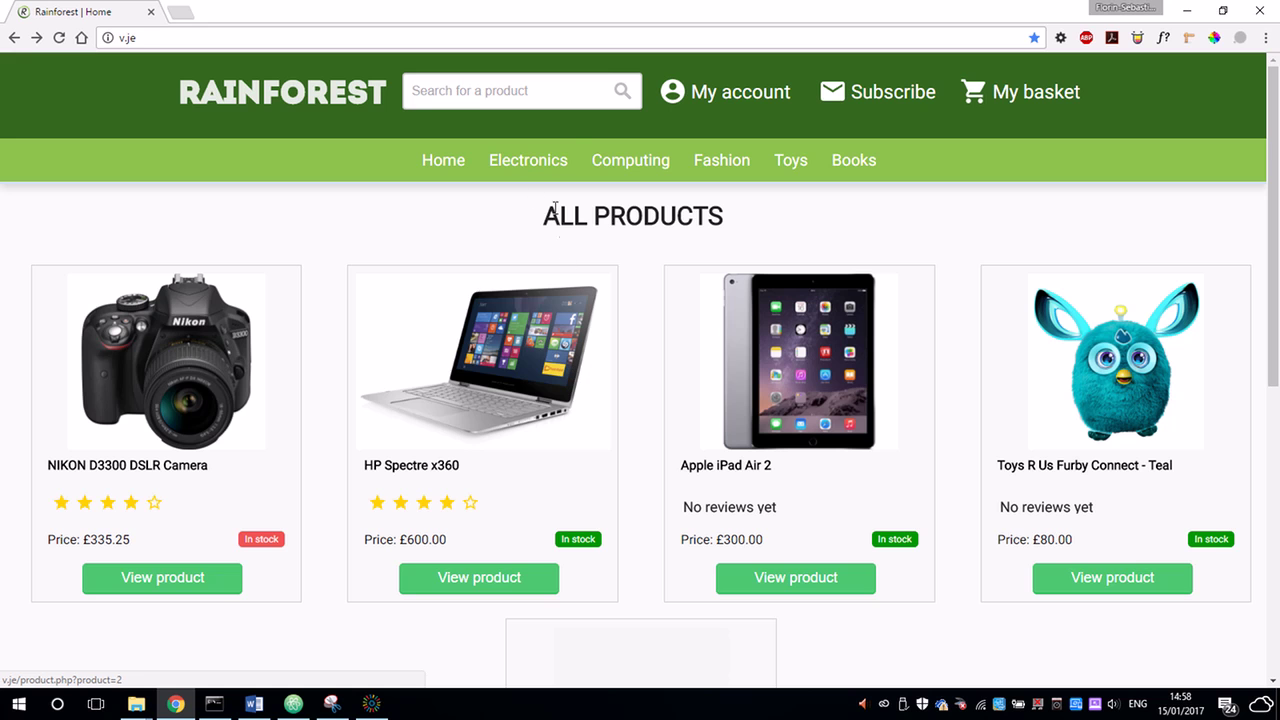
pyautogui.moveTo(520, 180)
pyautogui.click(552, 166)
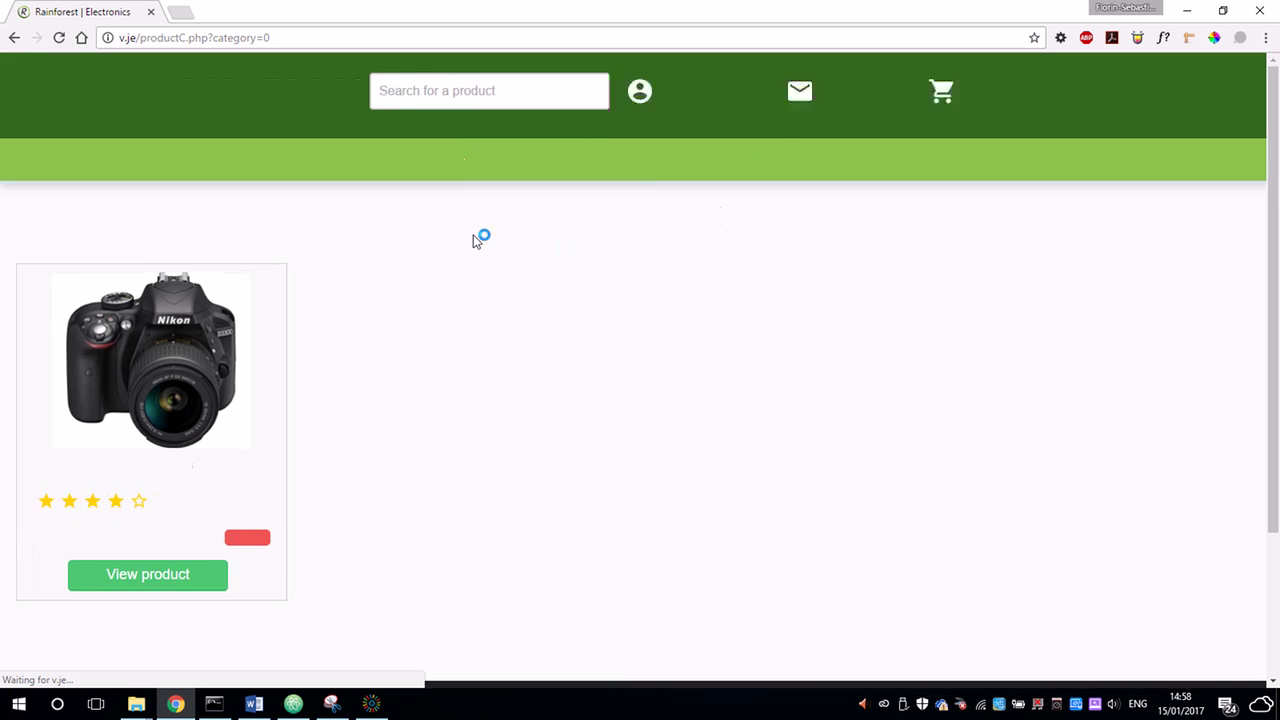
pyautogui.click(627, 170)
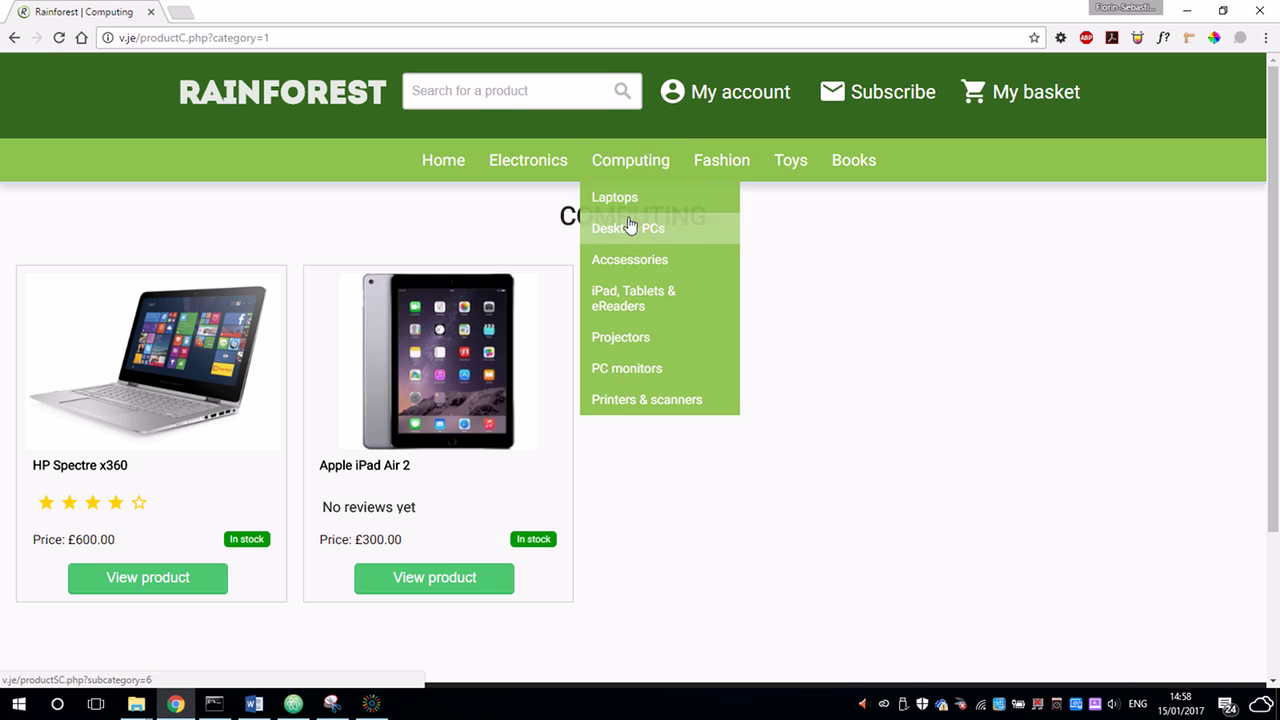
pyautogui.click(628, 200)
pyautogui.moveTo(648, 200)
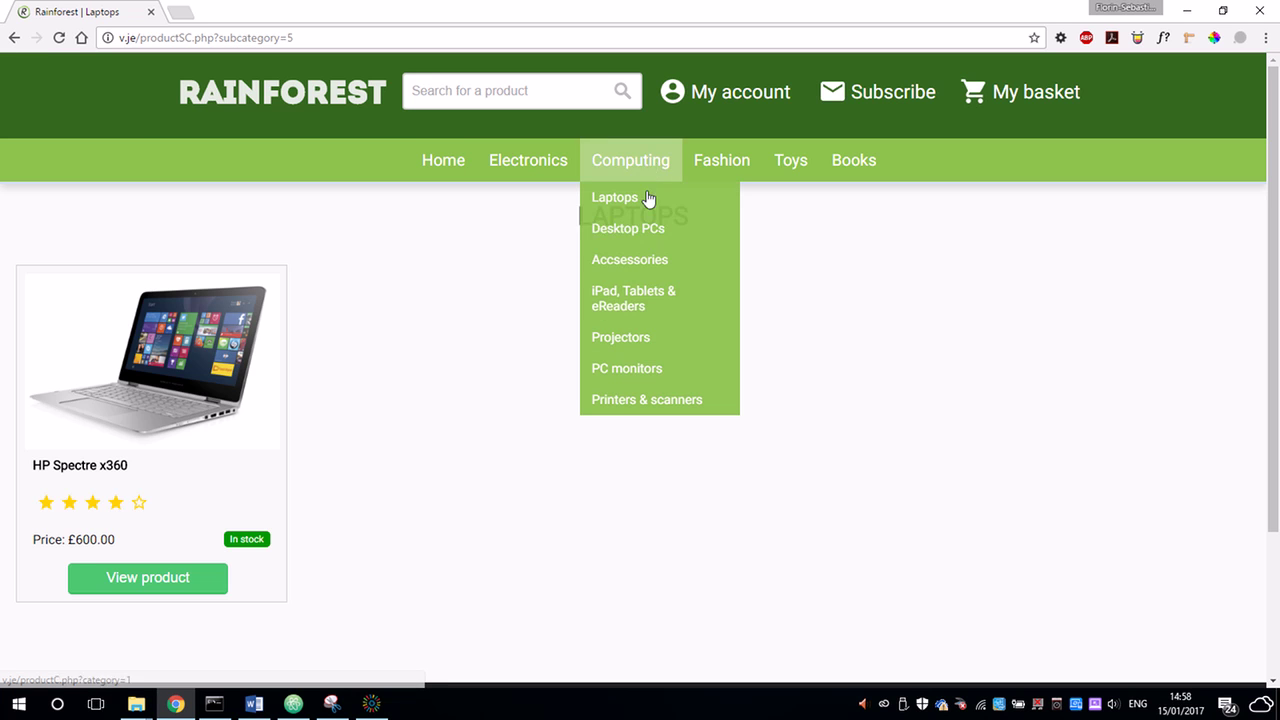
pyautogui.click(630, 303)
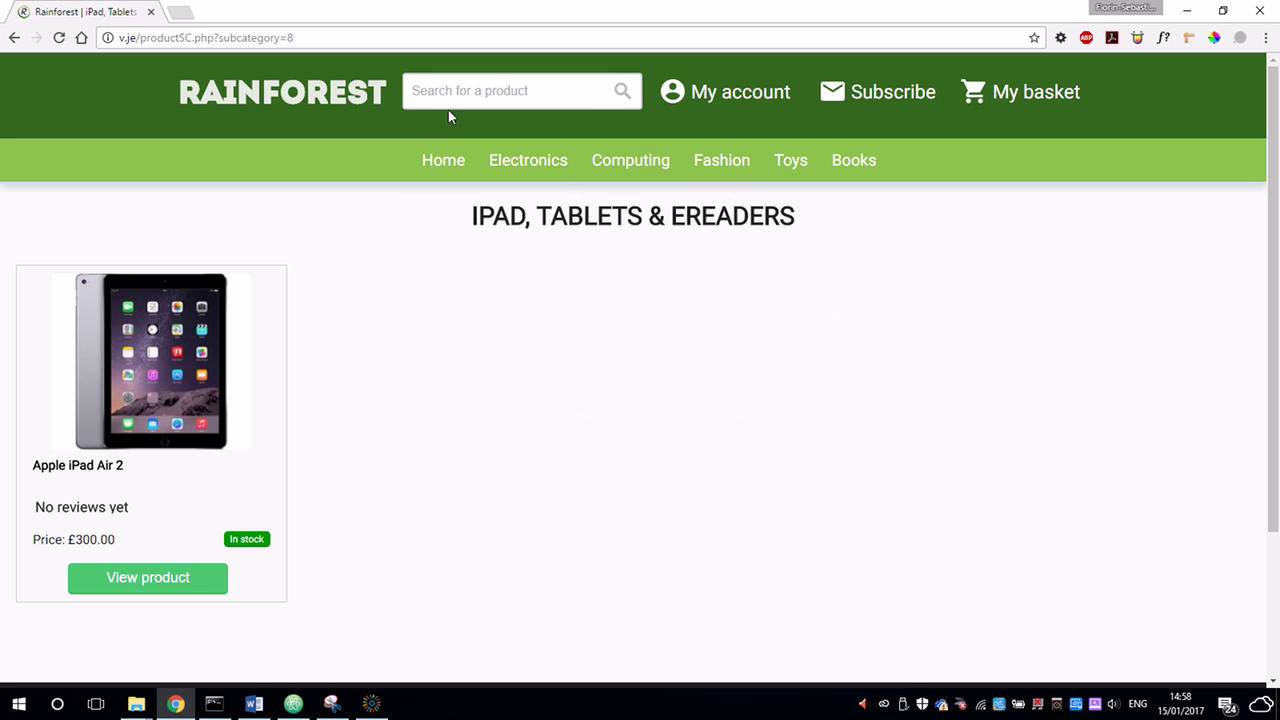
pyautogui.click(462, 178)
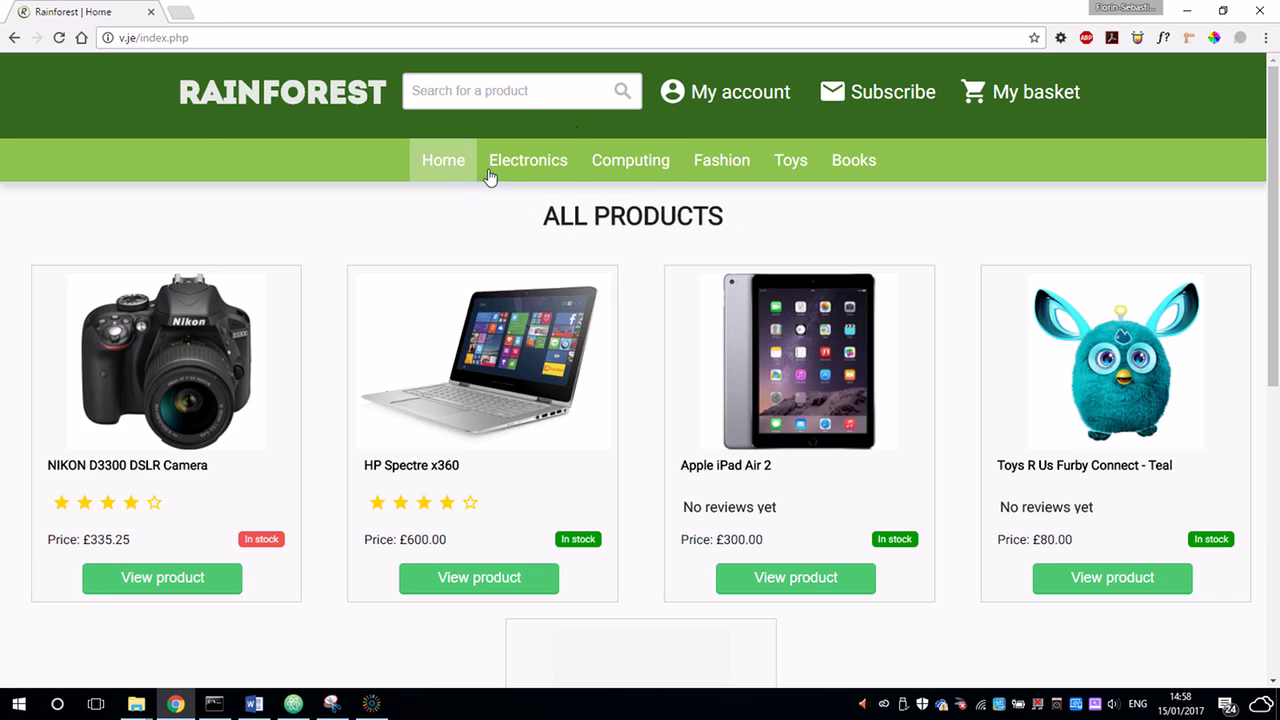
# Search for 'nike' and open the £110.00 Nike Air Max Utility product page.
pyautogui.click(564, 103)
pyautogui.write('nike')
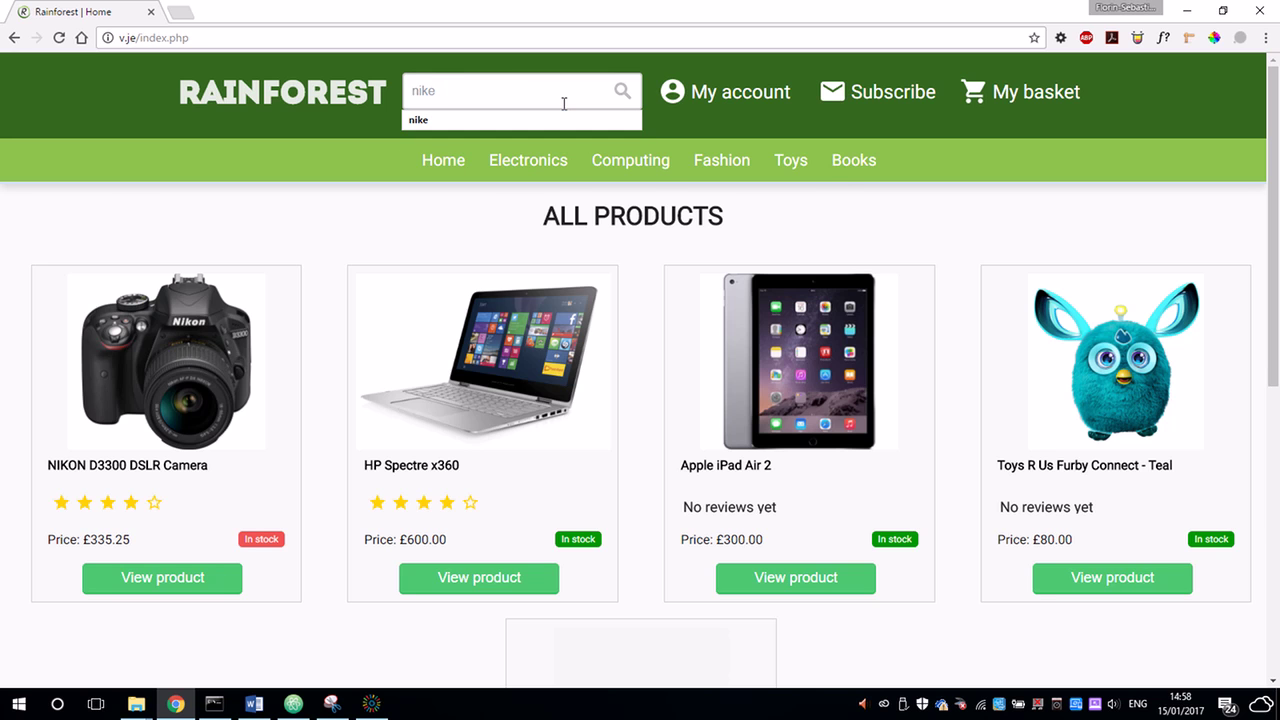
pyautogui.press('Return')
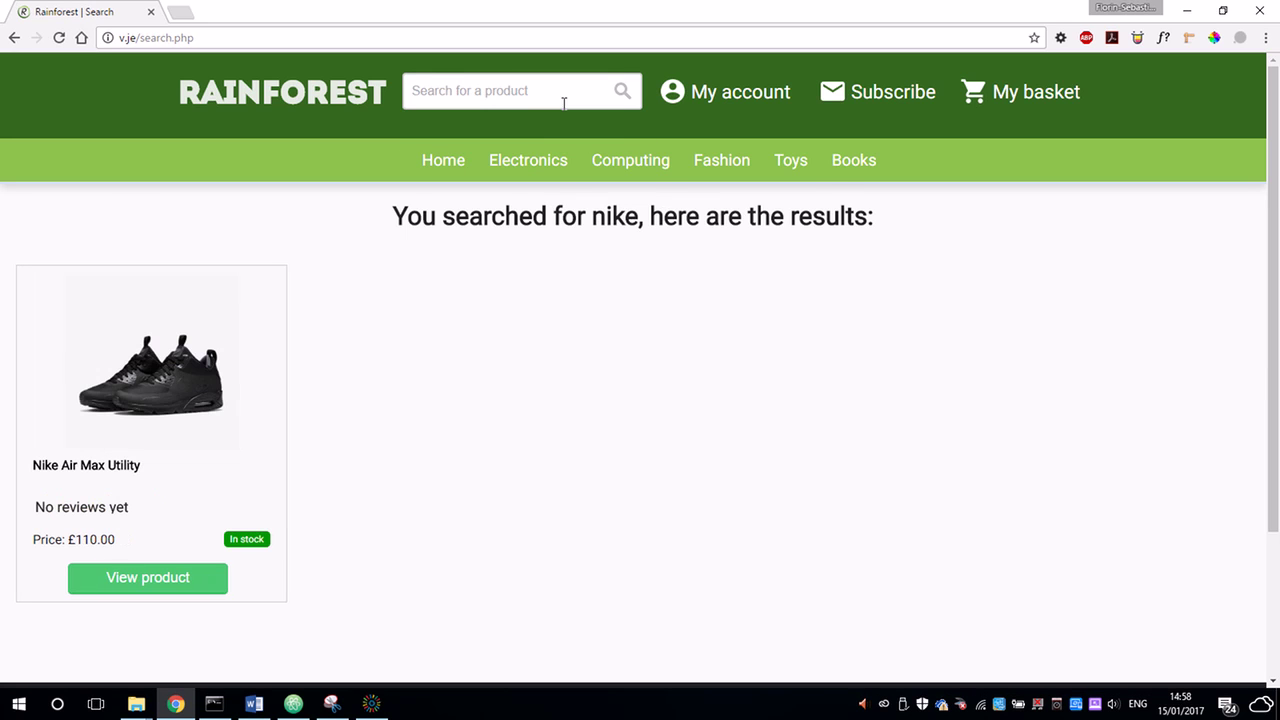
pyautogui.click(173, 587)
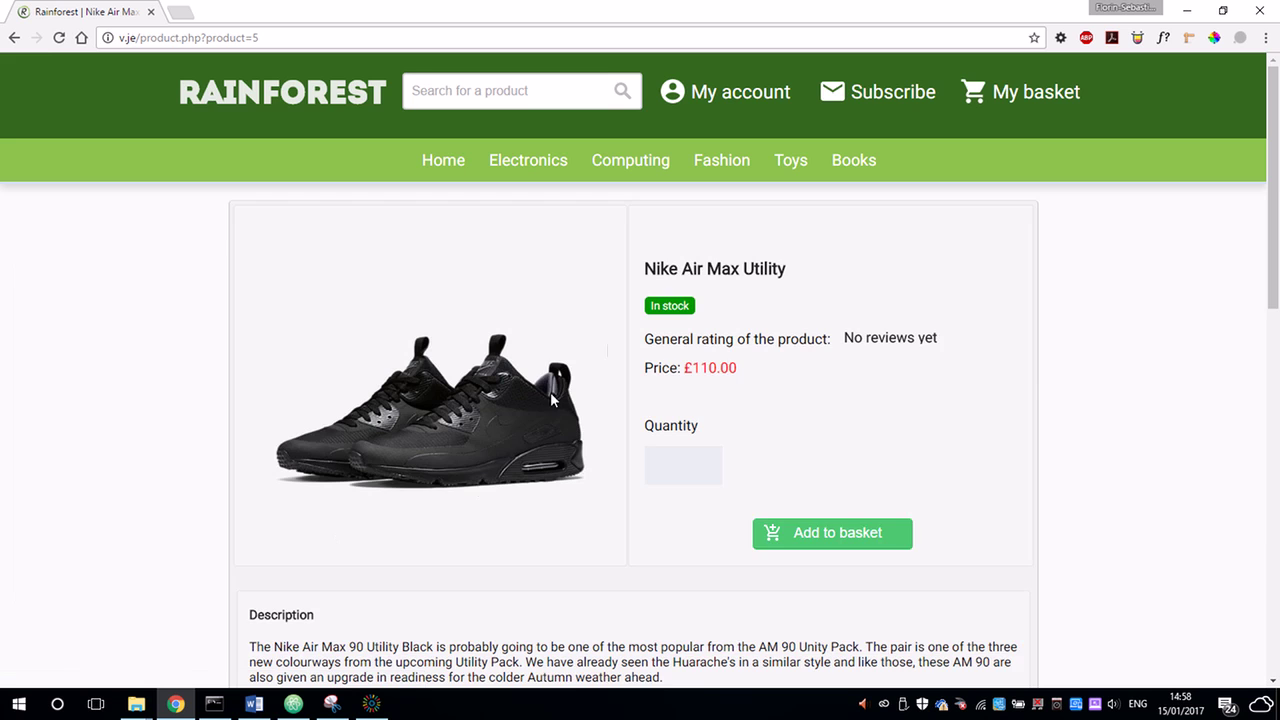
pyautogui.scroll(-1, 808, 242)
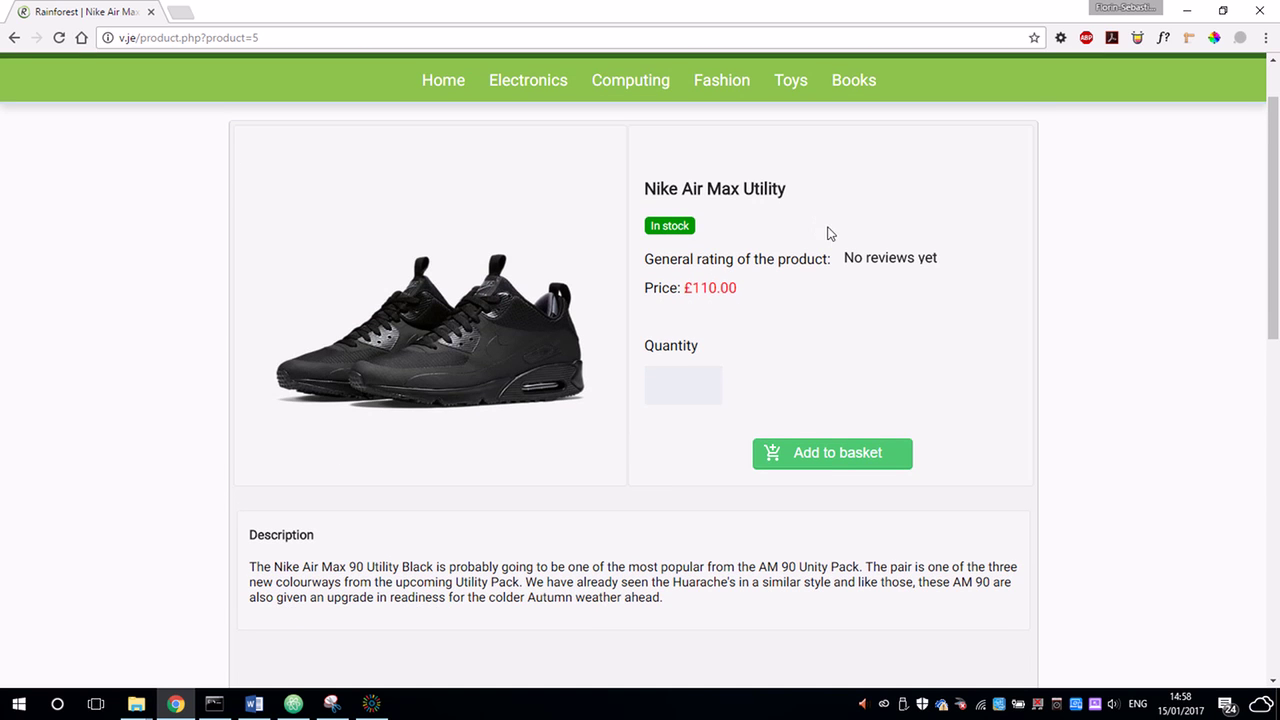
pyautogui.scroll(-1, 829, 234)
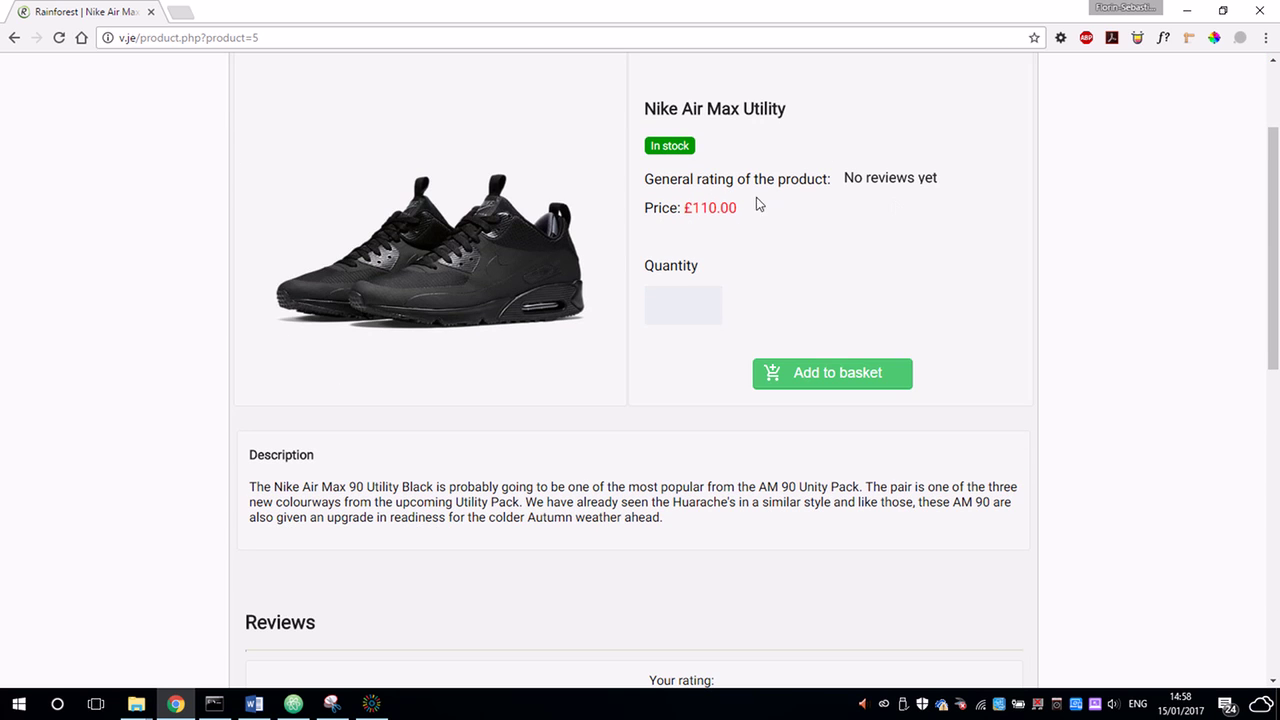
pyautogui.scroll(2, 756, 204)
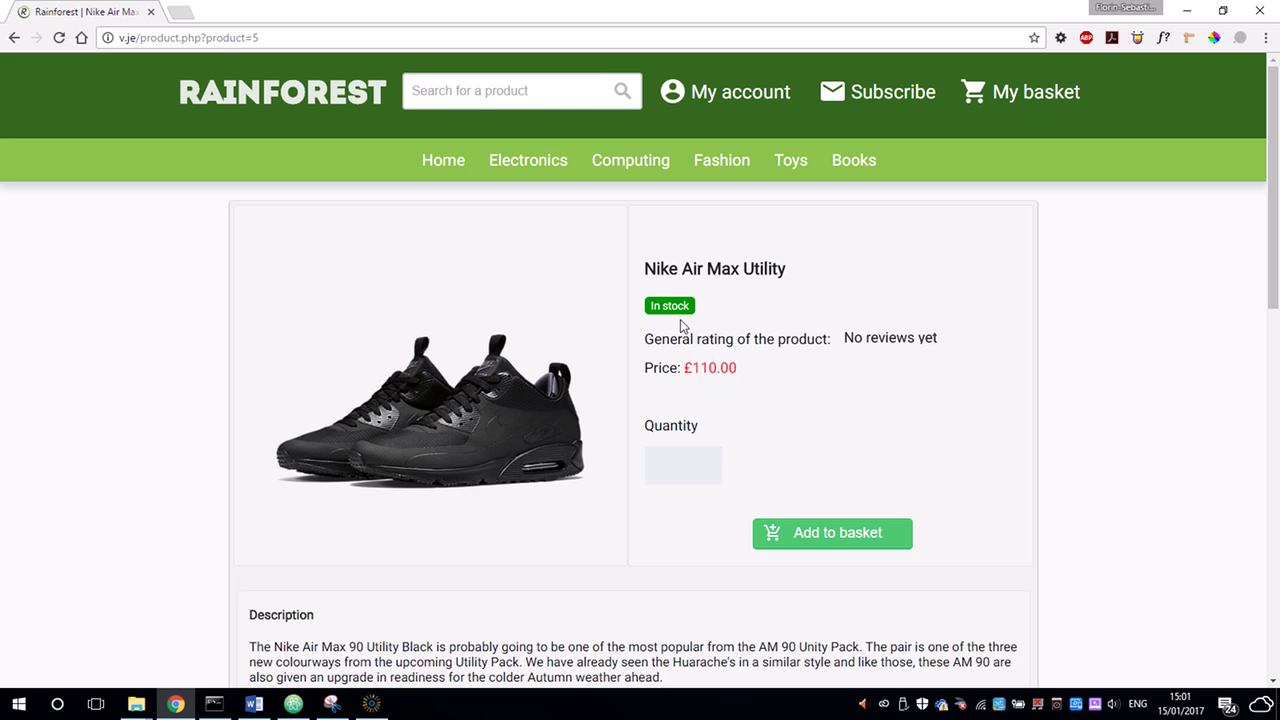
# Raise the Nike shoe quantity to 2 and scroll down to the Add a review form.
pyautogui.click(705, 462)
pyautogui.scroll(-1, 836, 425)
pyautogui.scroll(-2, 815, 295)
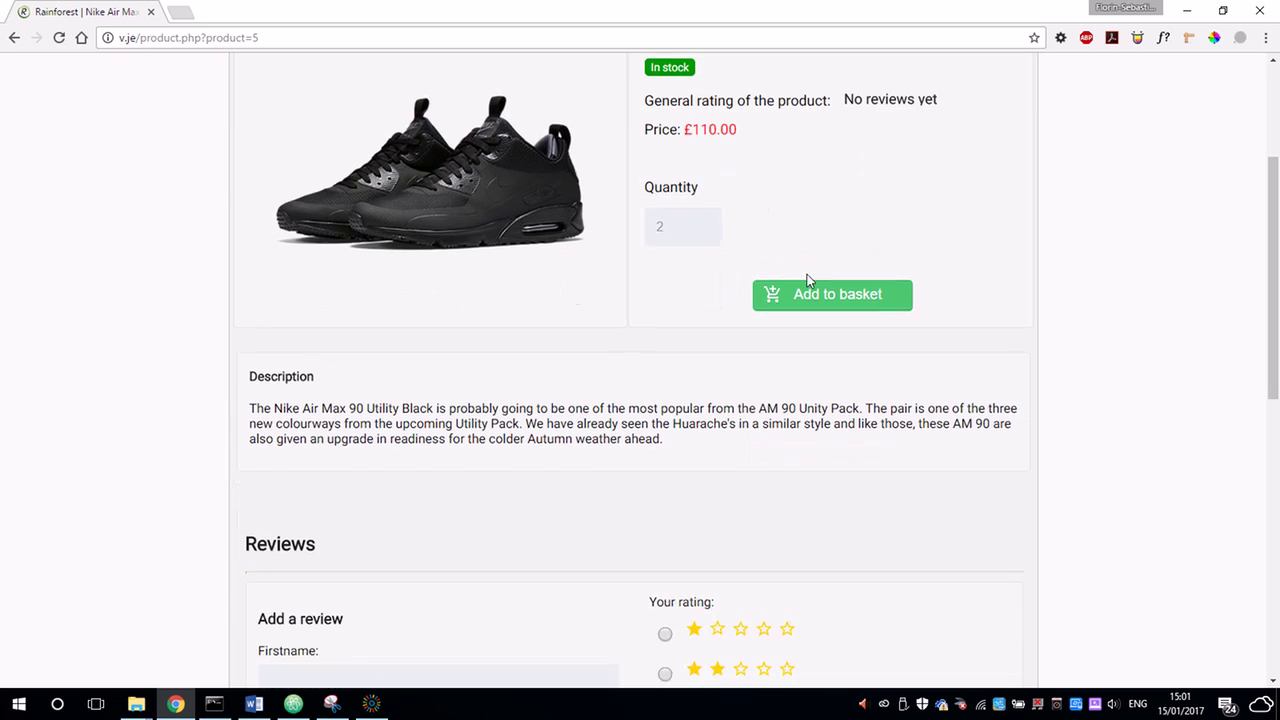
pyautogui.scroll(-1, 863, 286)
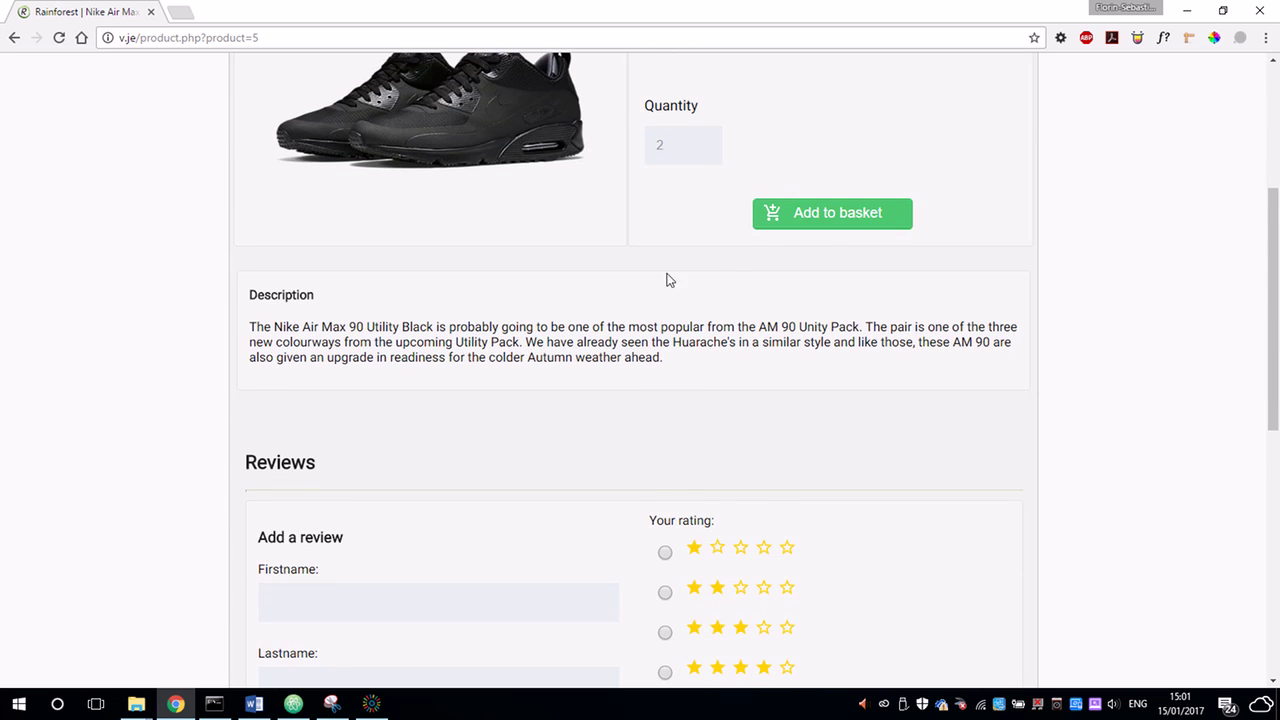
pyautogui.scroll(-3, 440, 325)
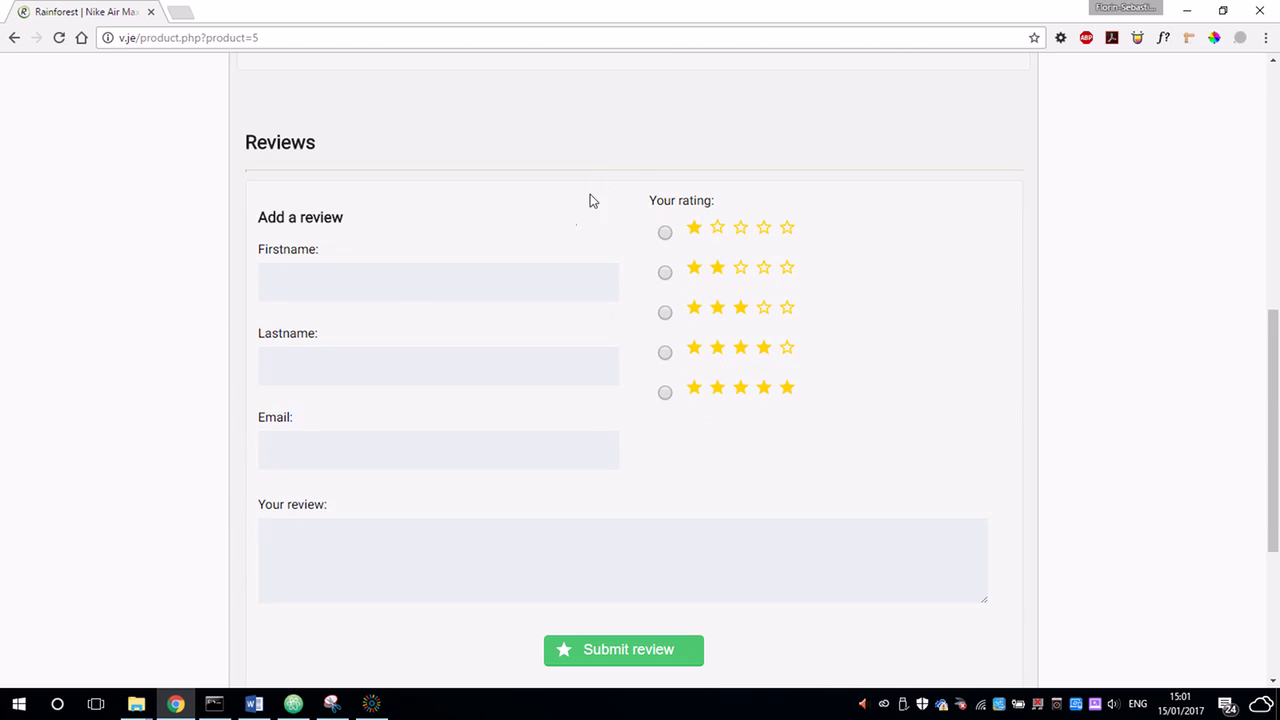
pyautogui.scroll(2, 629, 195)
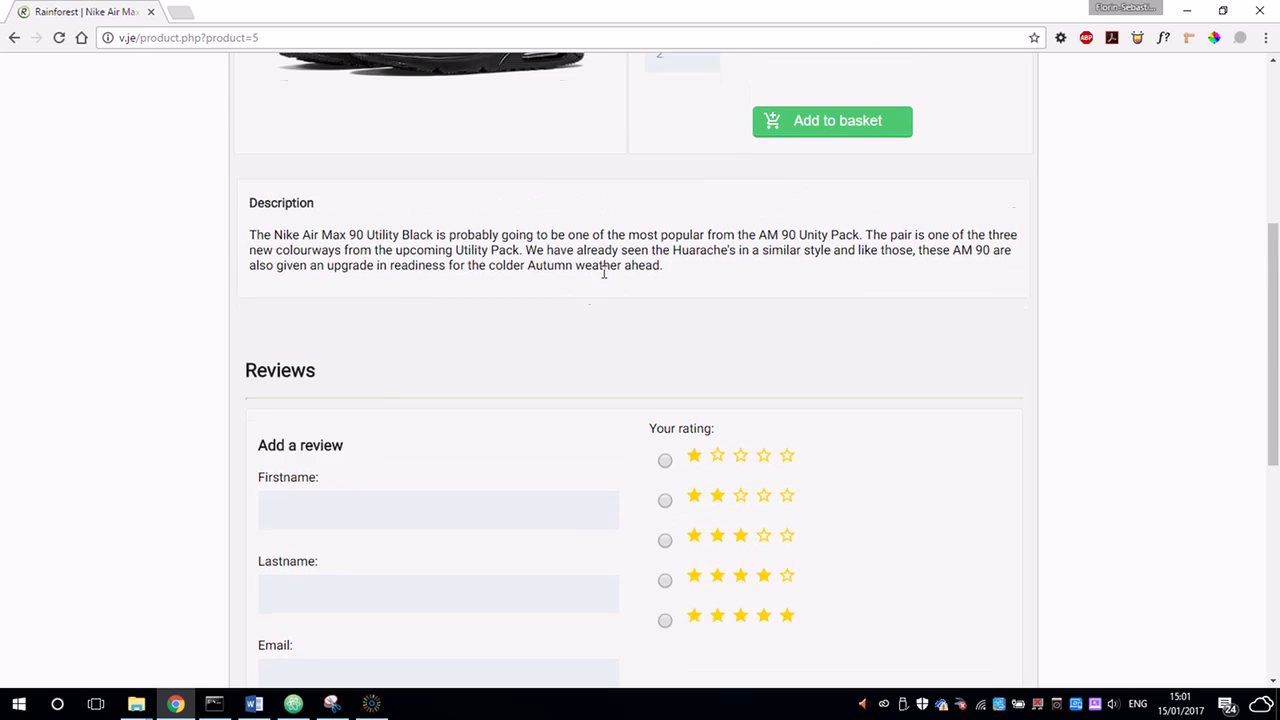
pyautogui.scroll(-3, 574, 308)
pyautogui.scroll(-2, 557, 265)
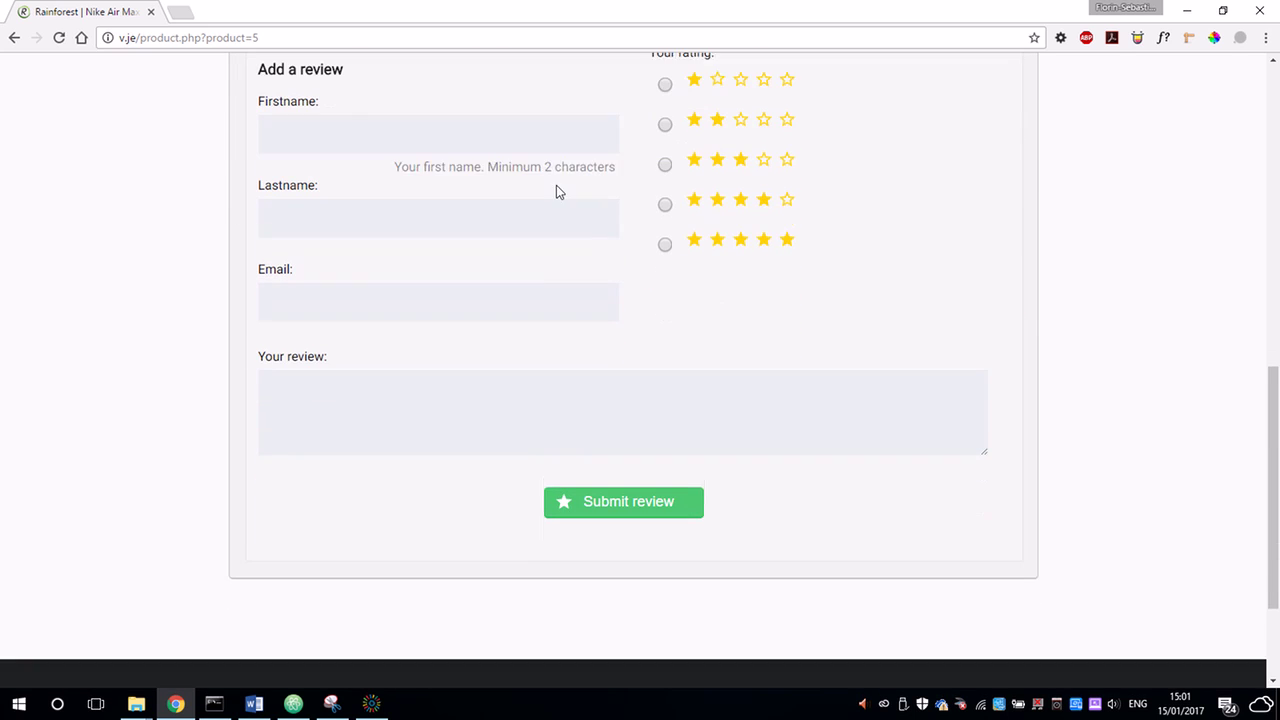
# Fill in the reviewer's first name, last name and e-mail from suggestions, and choose five stars.
pyautogui.click(449, 116)
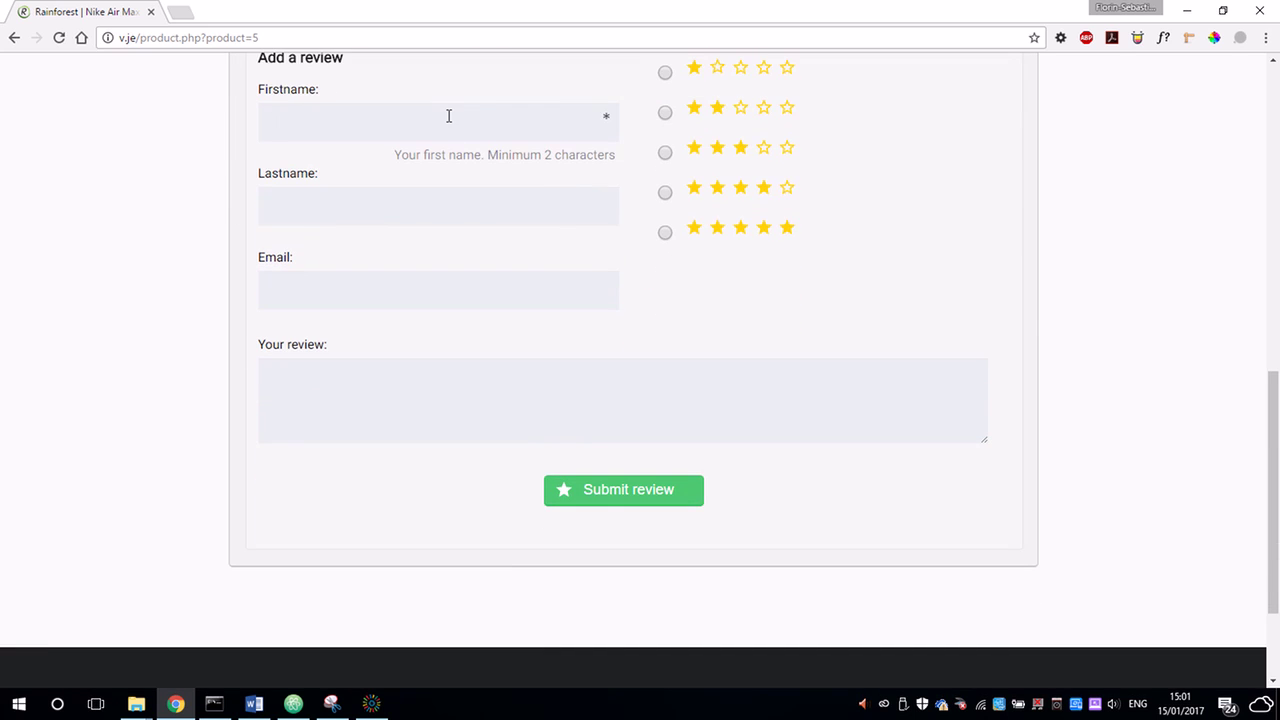
pyautogui.write('Video')
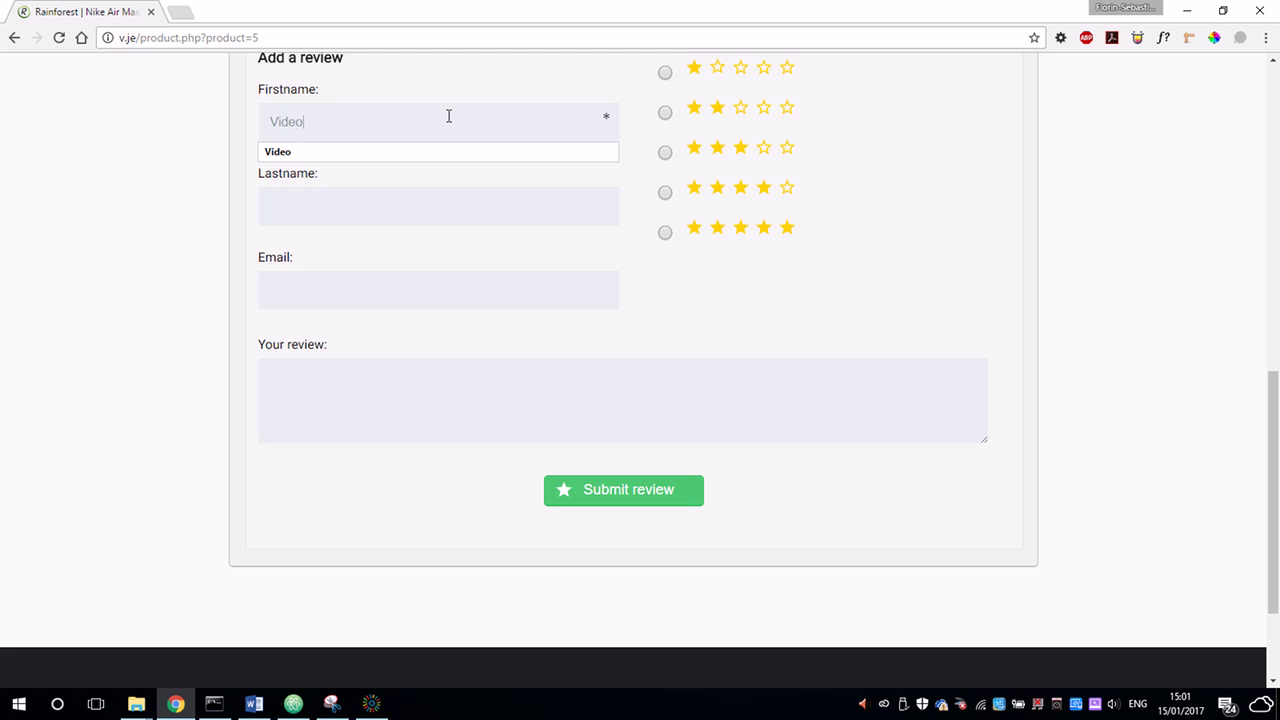
pyautogui.press('Tab')
pyautogui.write('De')
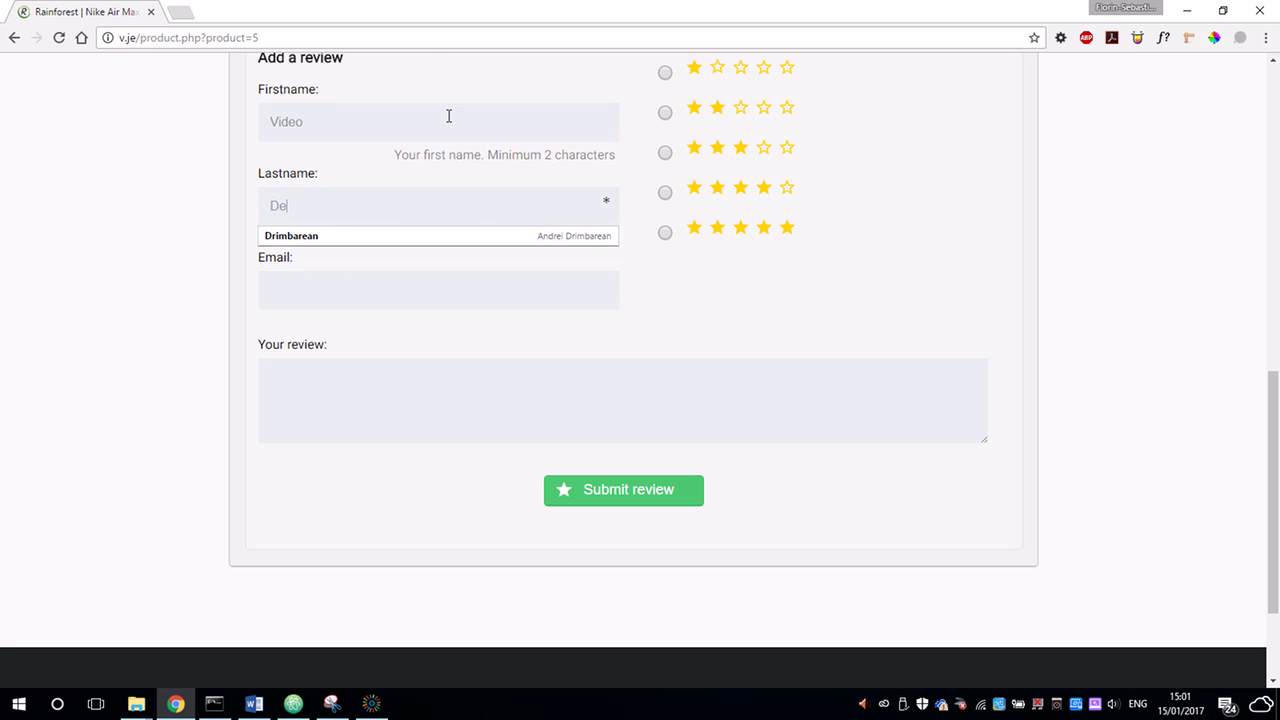
pyautogui.write('mons')
pyautogui.press('Down')
pyautogui.press('Tab')
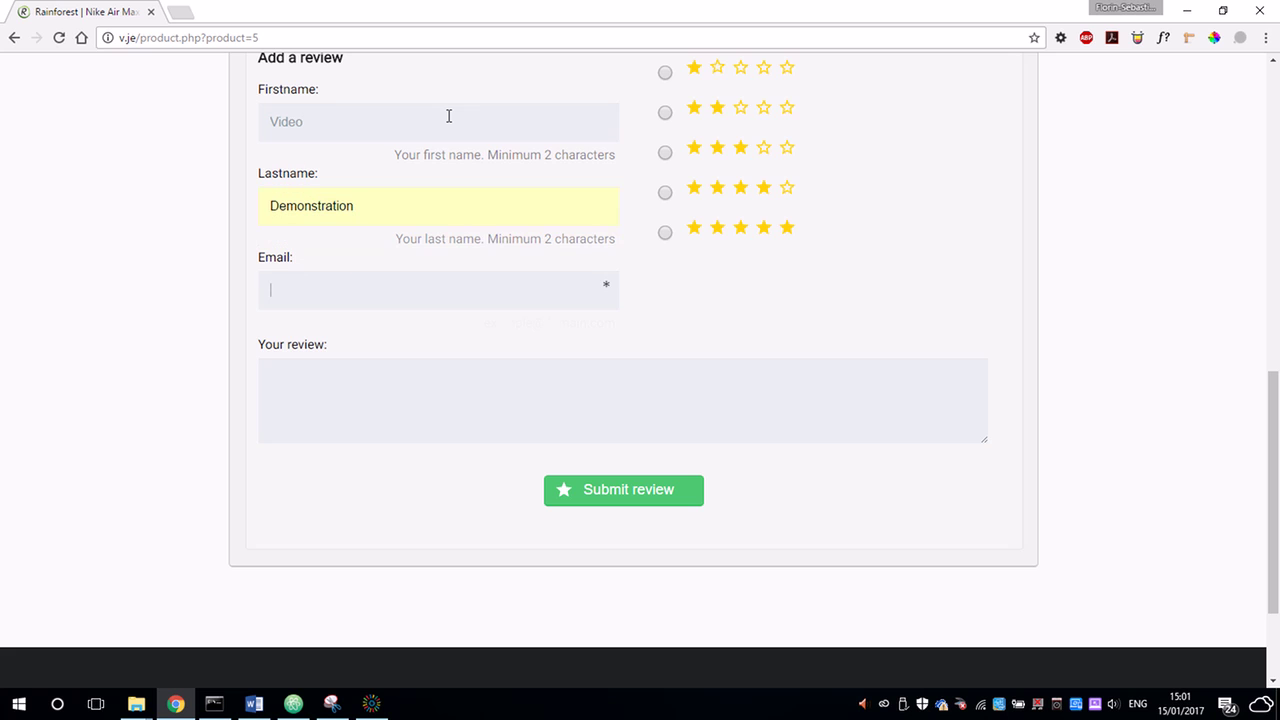
pyautogui.write('video')
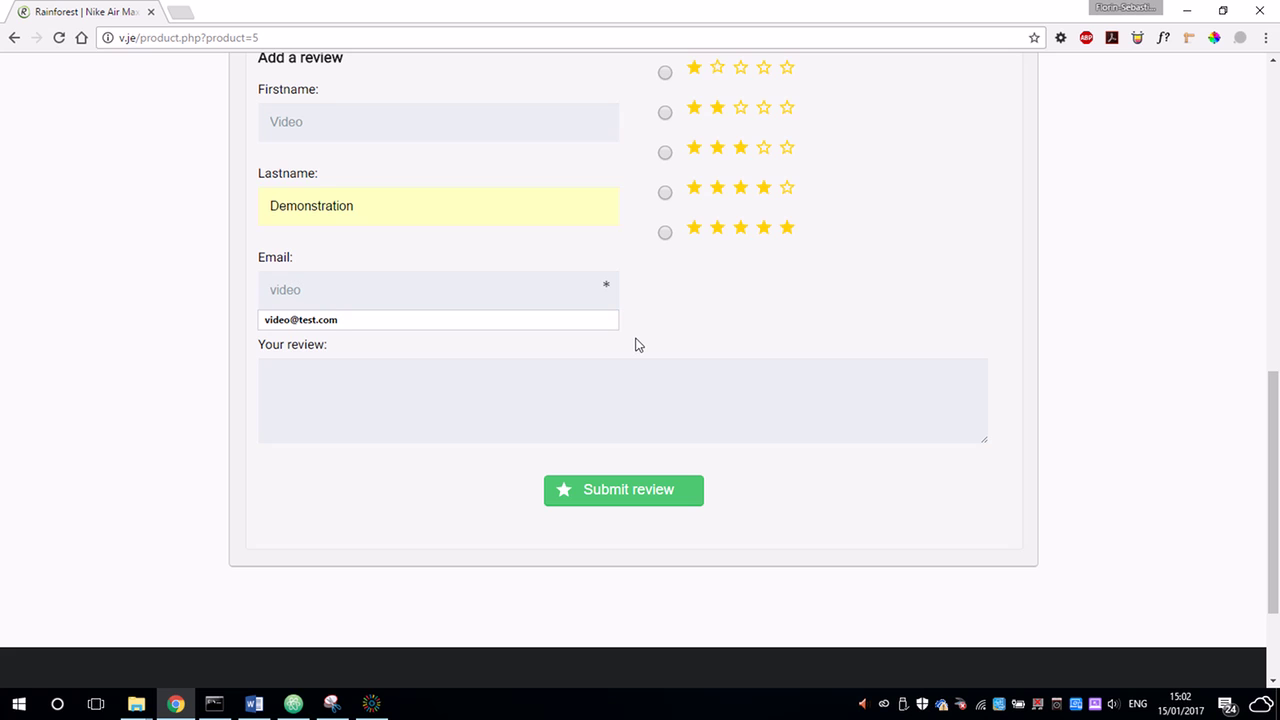
pyautogui.press('Down')
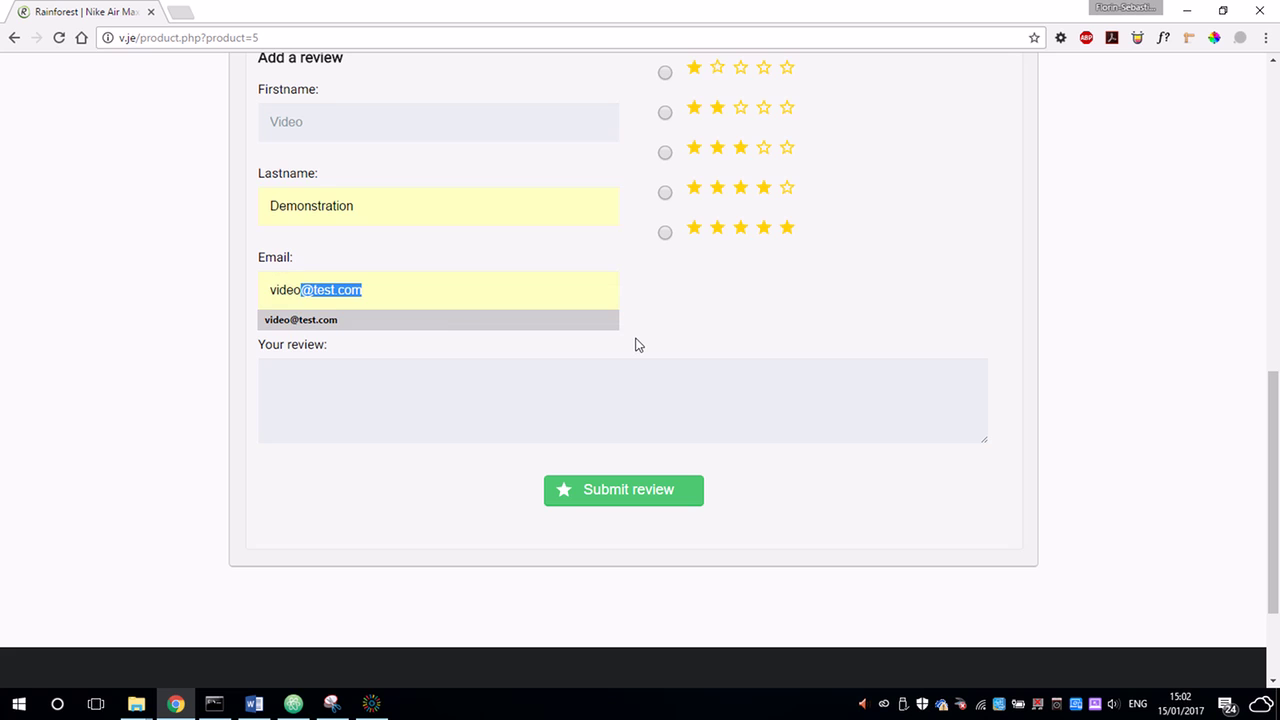
pyautogui.press('Return')
pyautogui.press('Tab')
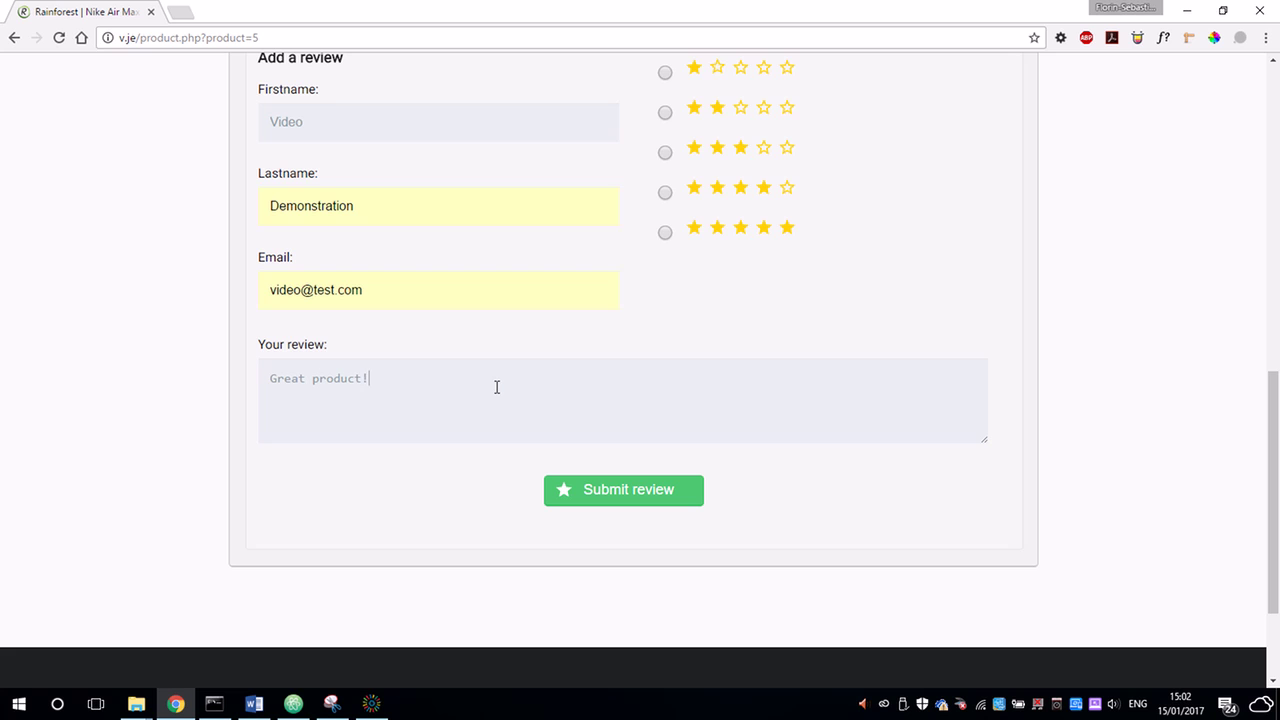
pyautogui.click(665, 233)
# Submit the five-star review, then add one pair of Nike shoes to the basket.
pyautogui.click(660, 490)
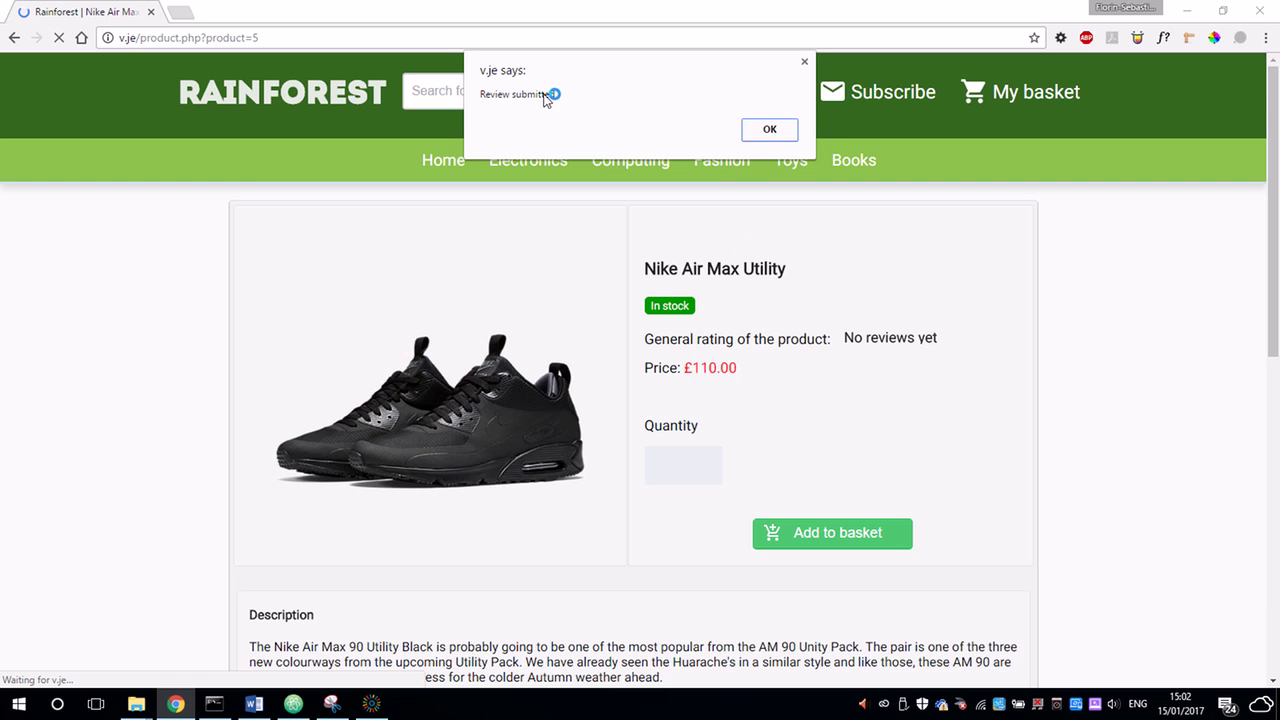
pyautogui.click(770, 129)
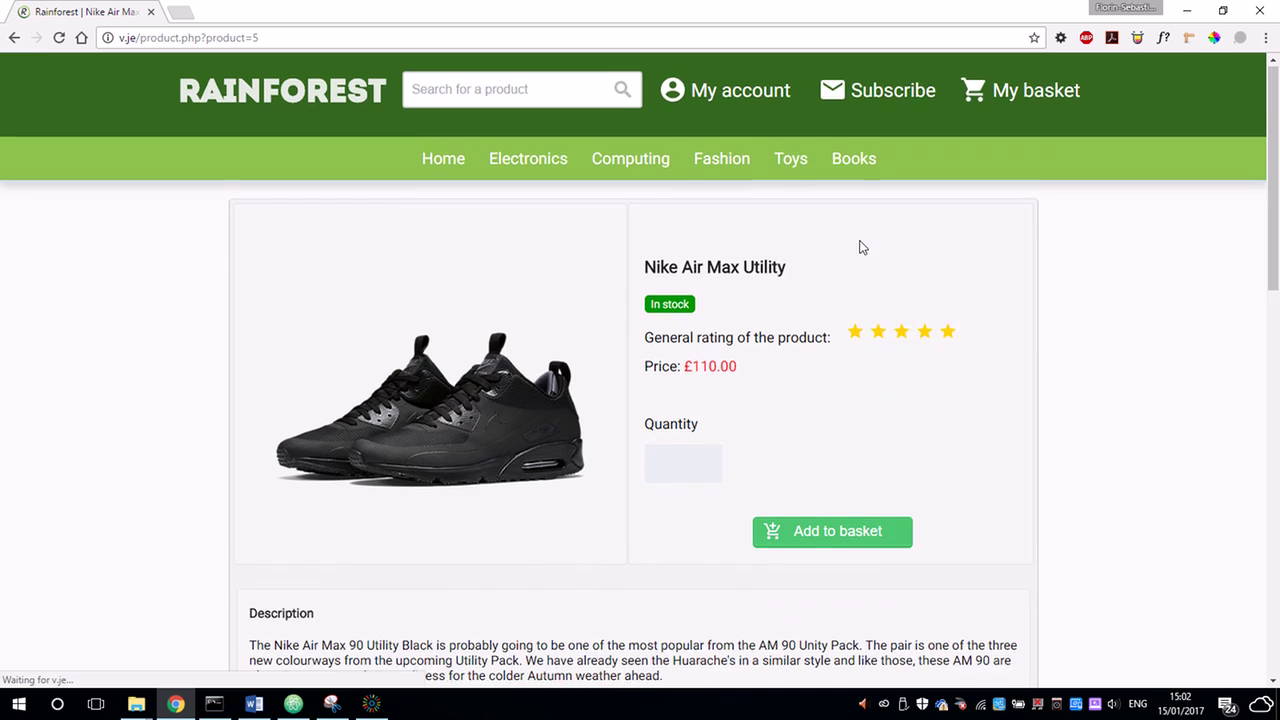
pyautogui.scroll(-2, 860, 245)
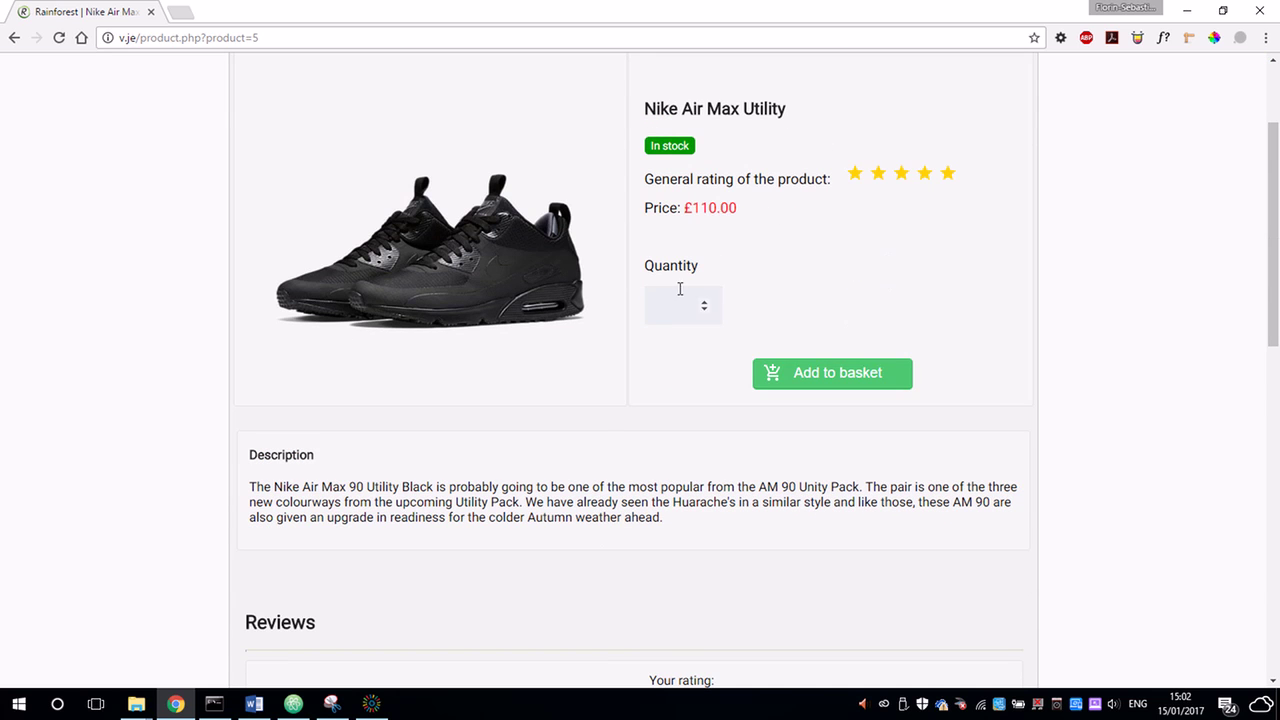
pyautogui.click(700, 306)
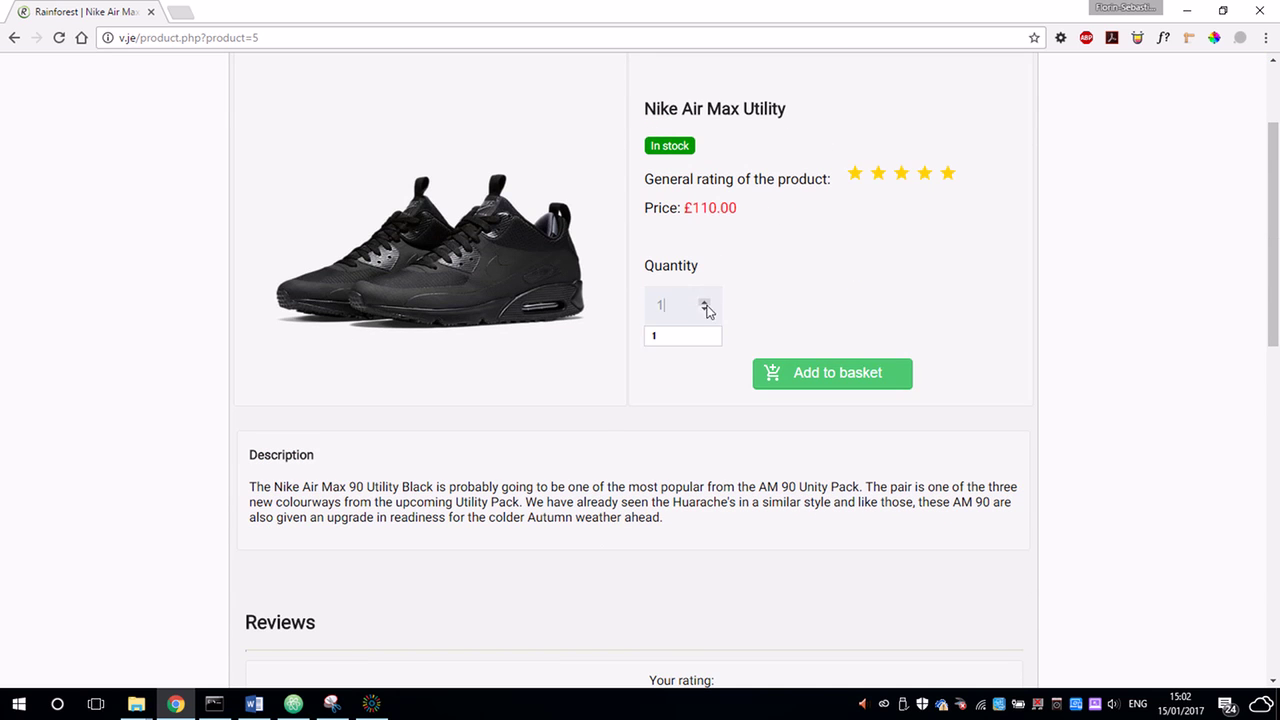
pyautogui.click(836, 373)
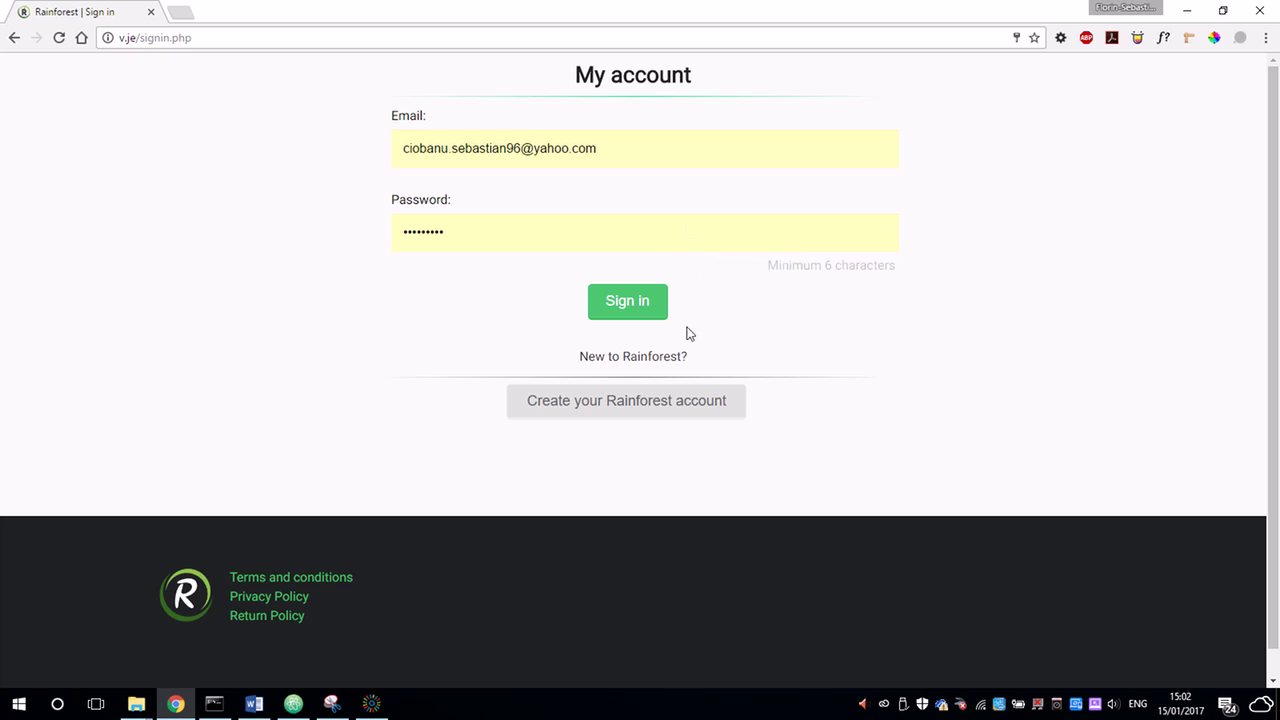
# Fill in the sign-up form with gender Other and correct the incomplete first name.
pyautogui.click(644, 401)
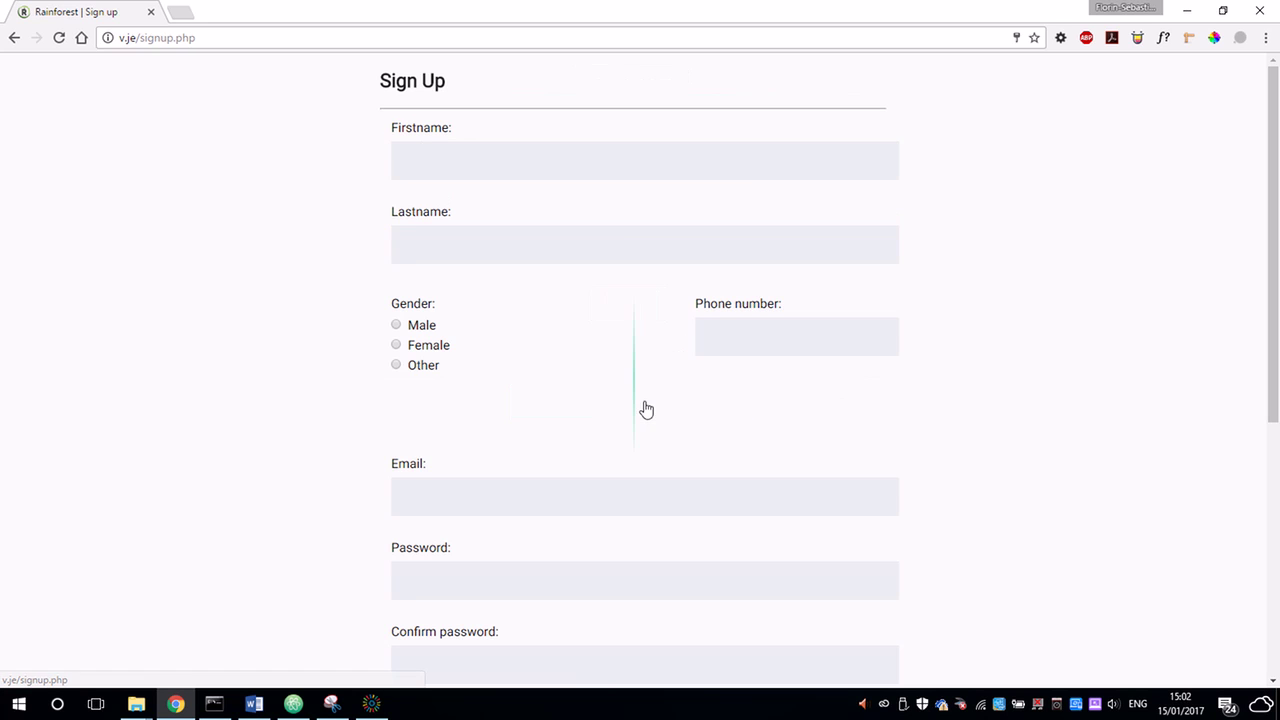
pyautogui.click(586, 164)
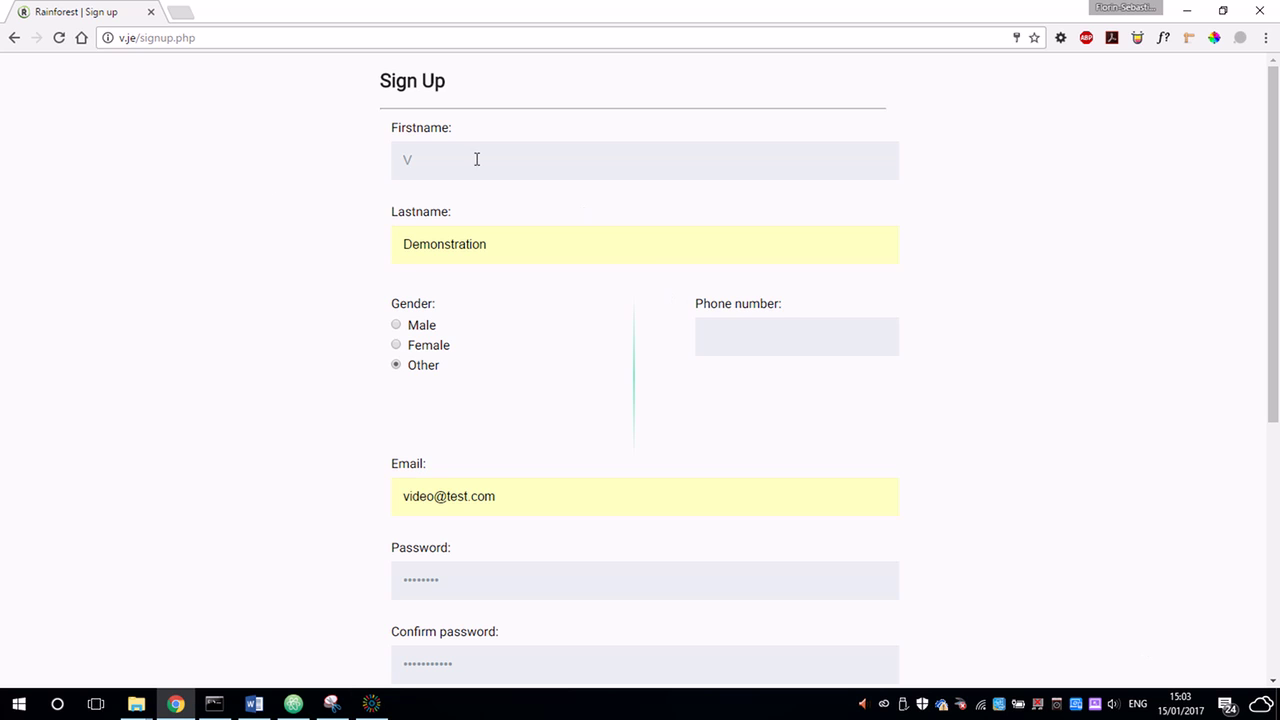
pyautogui.doubleClick(477, 157)
pyautogui.scroll(-5, 524, 164)
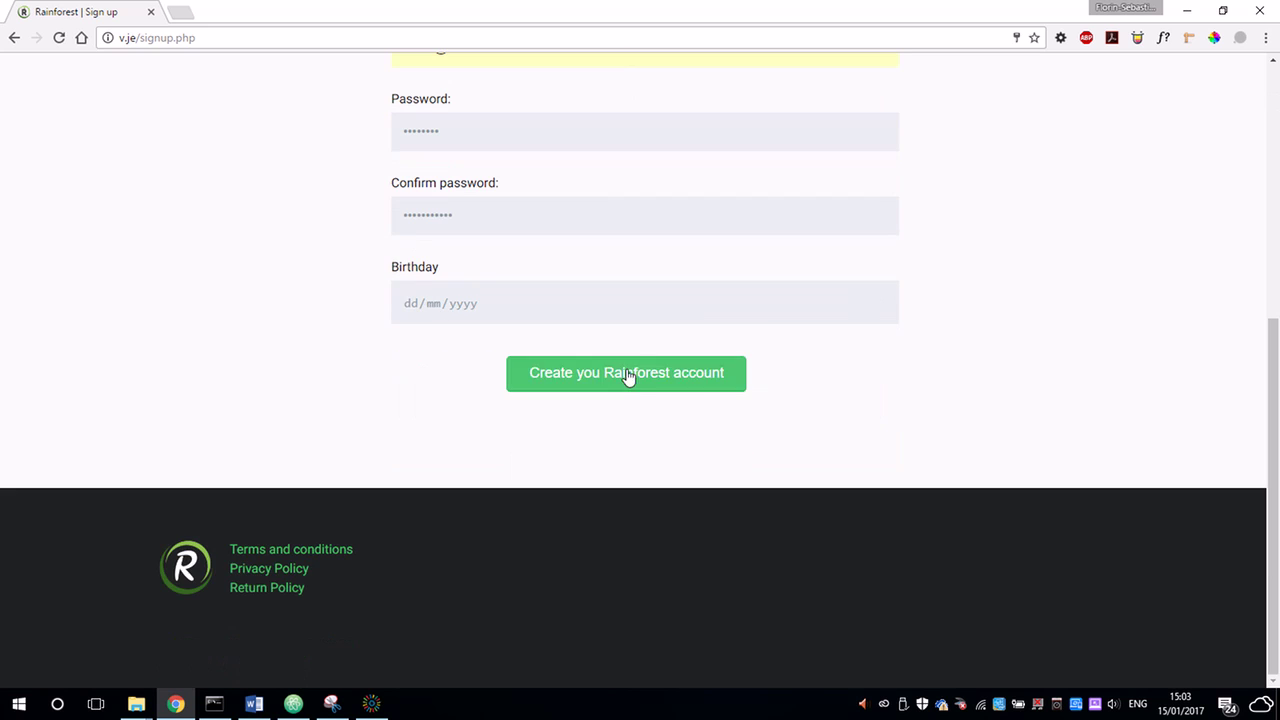
pyautogui.click(634, 377)
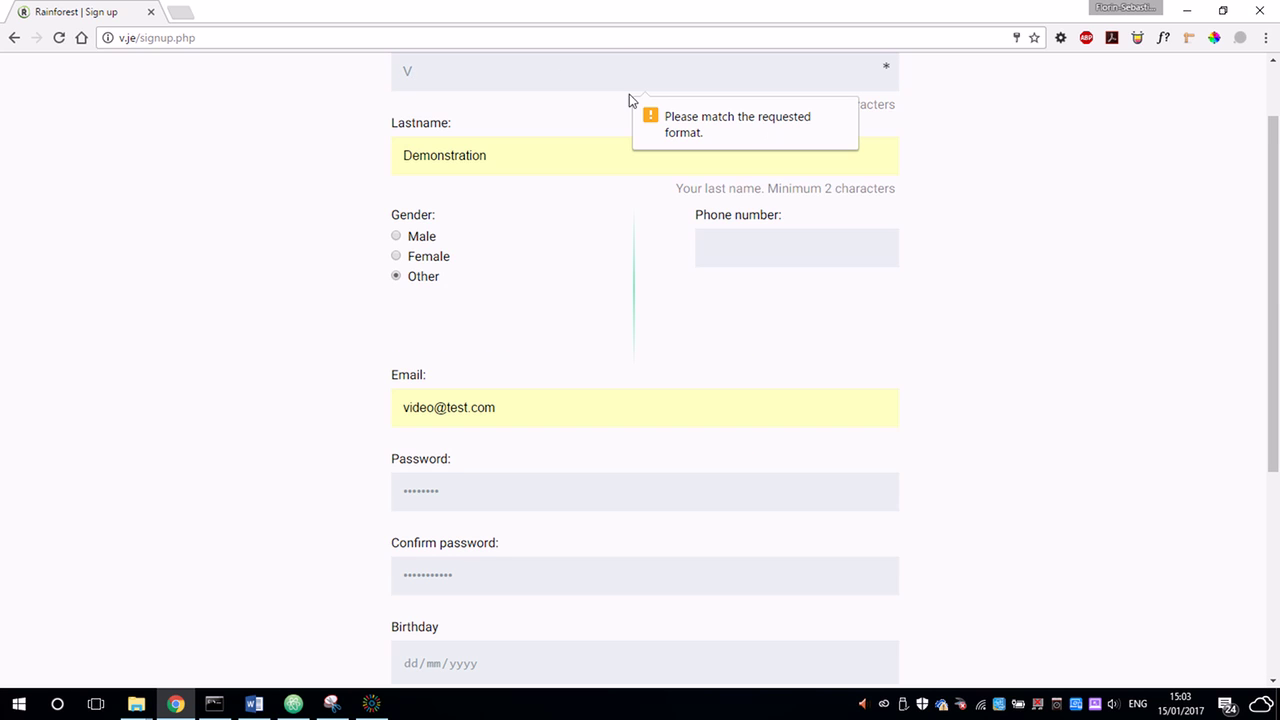
pyautogui.click(526, 73)
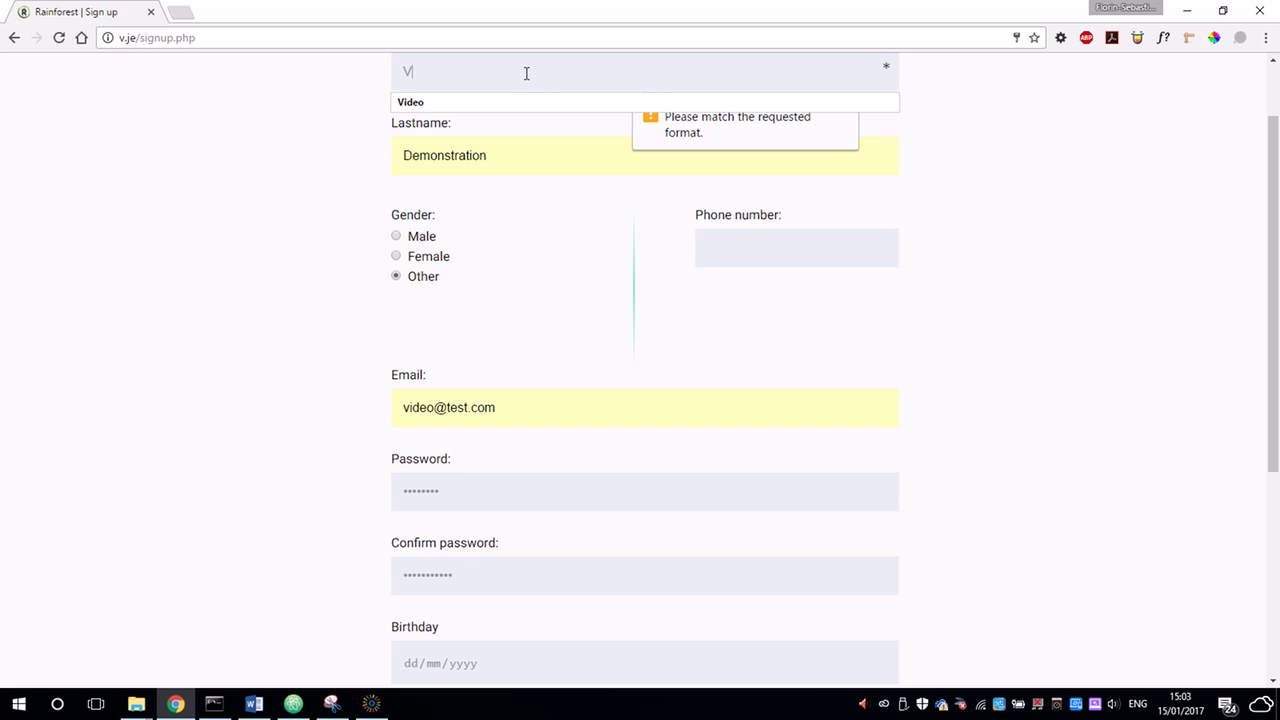
pyautogui.write('ideo')
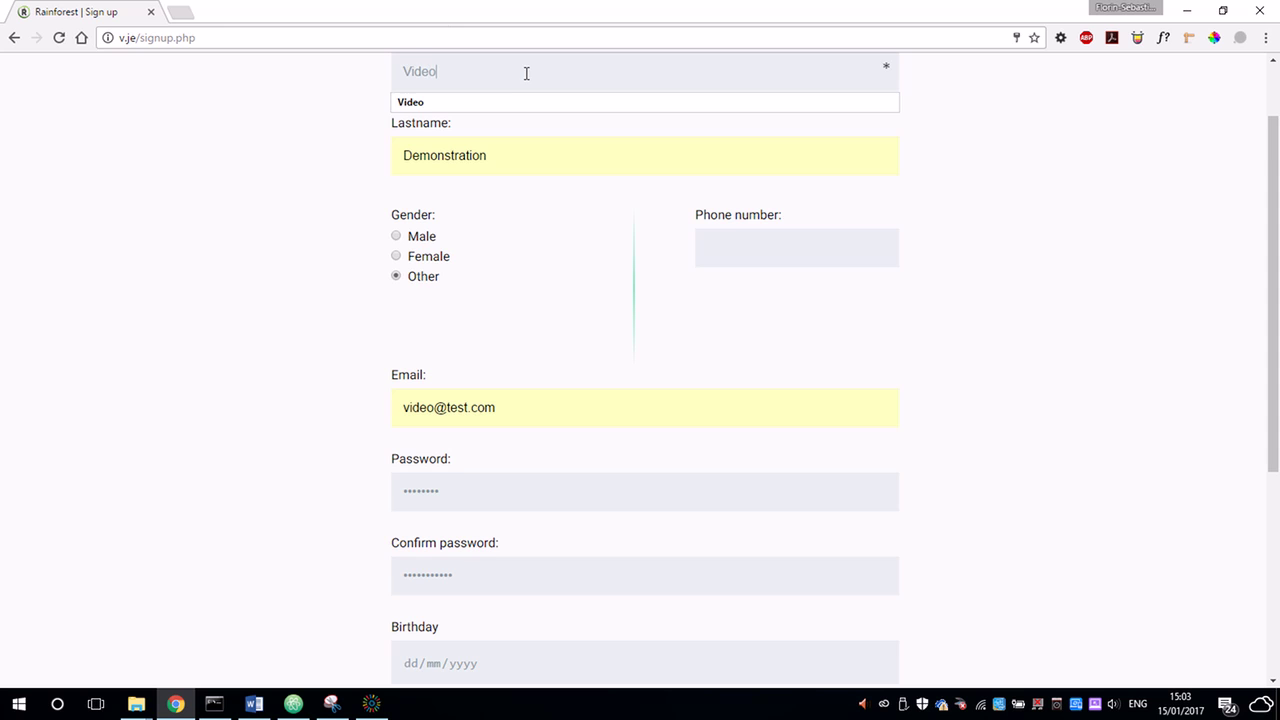
pyautogui.click(374, 289)
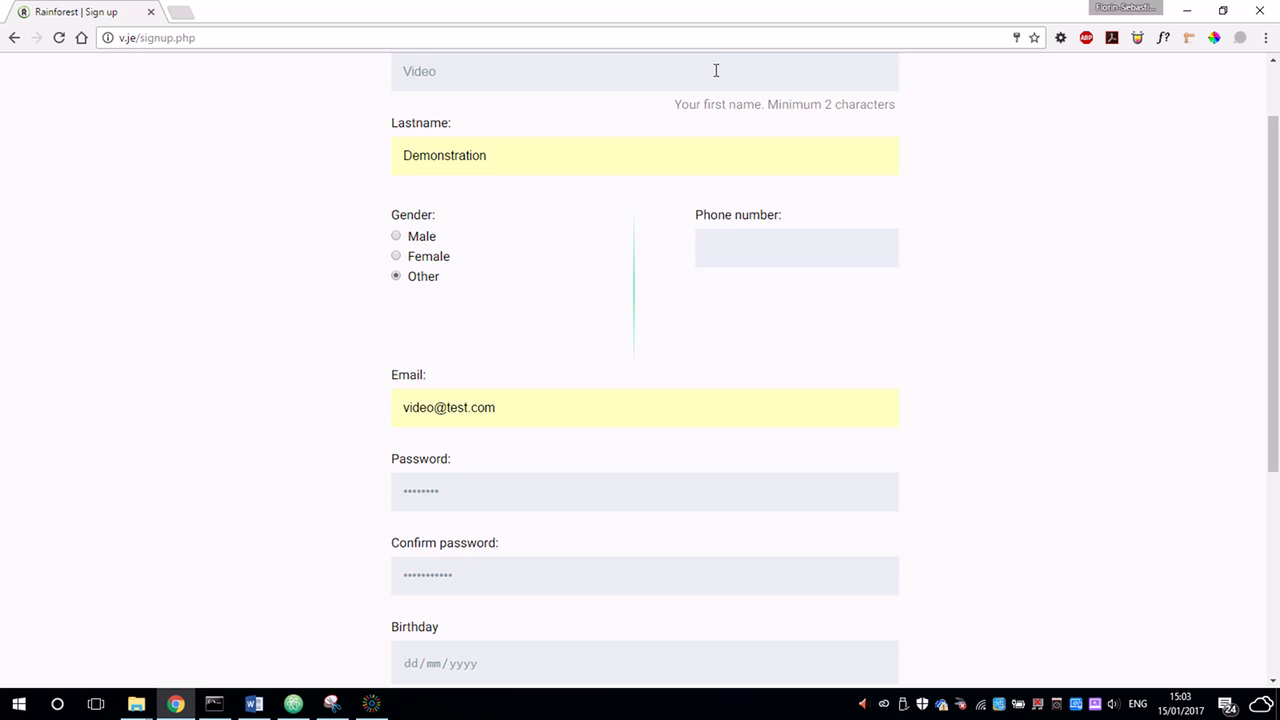
pyautogui.scroll(-2, 634, 157)
# Retype the mismatched confirmation password and create the new customer account.
pyautogui.click(436, 422)
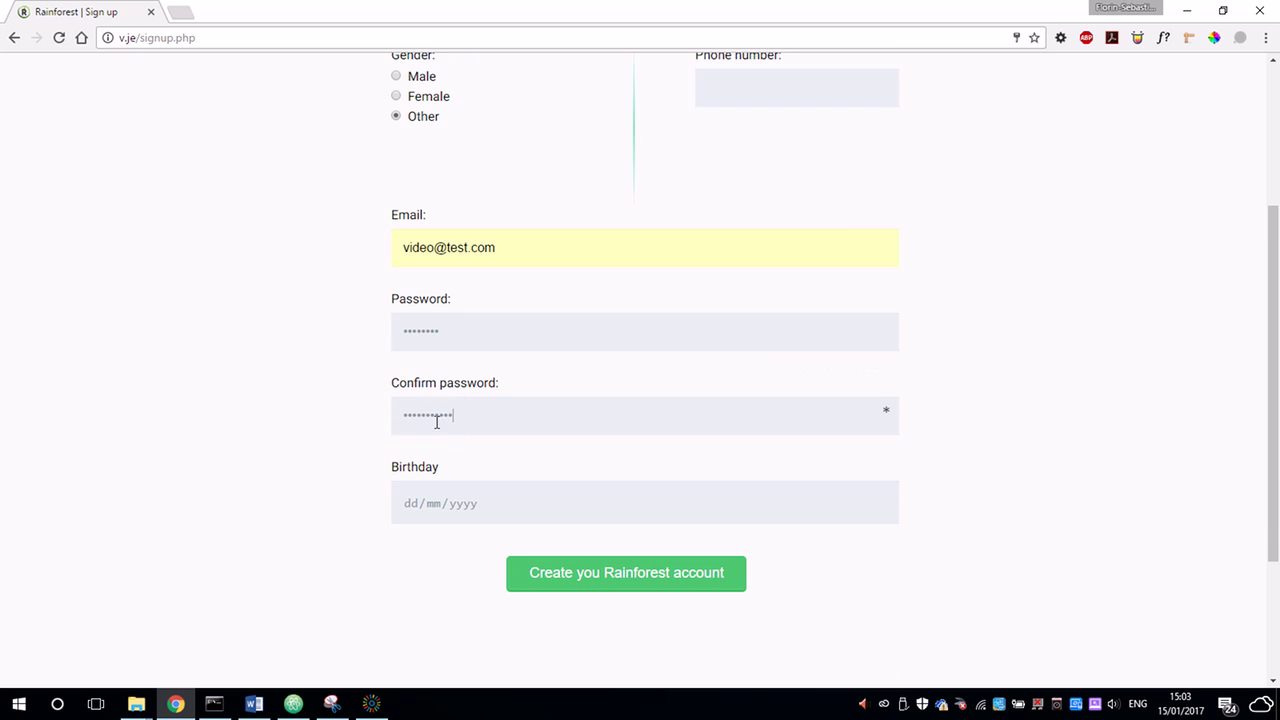
pyautogui.moveTo(437, 422); pyautogui.dragTo(371, 430)
pyautogui.click(370, 430)
pyautogui.click(646, 576)
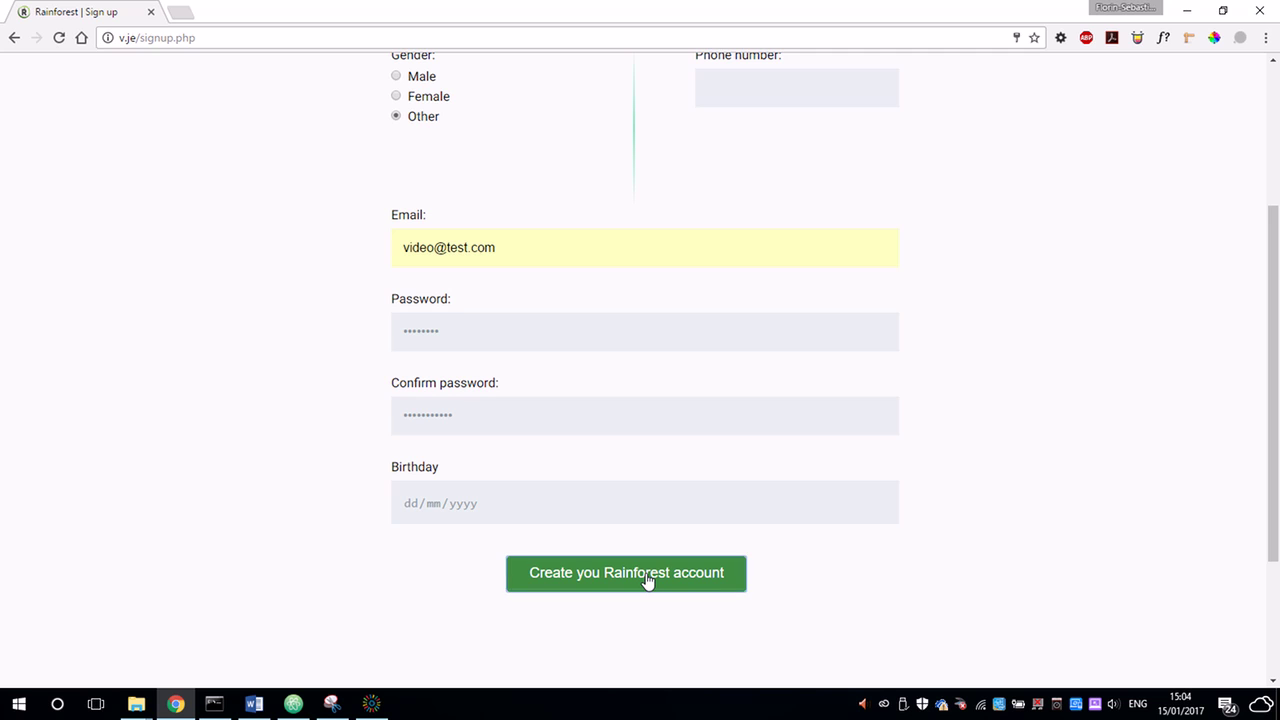
pyautogui.click(534, 413)
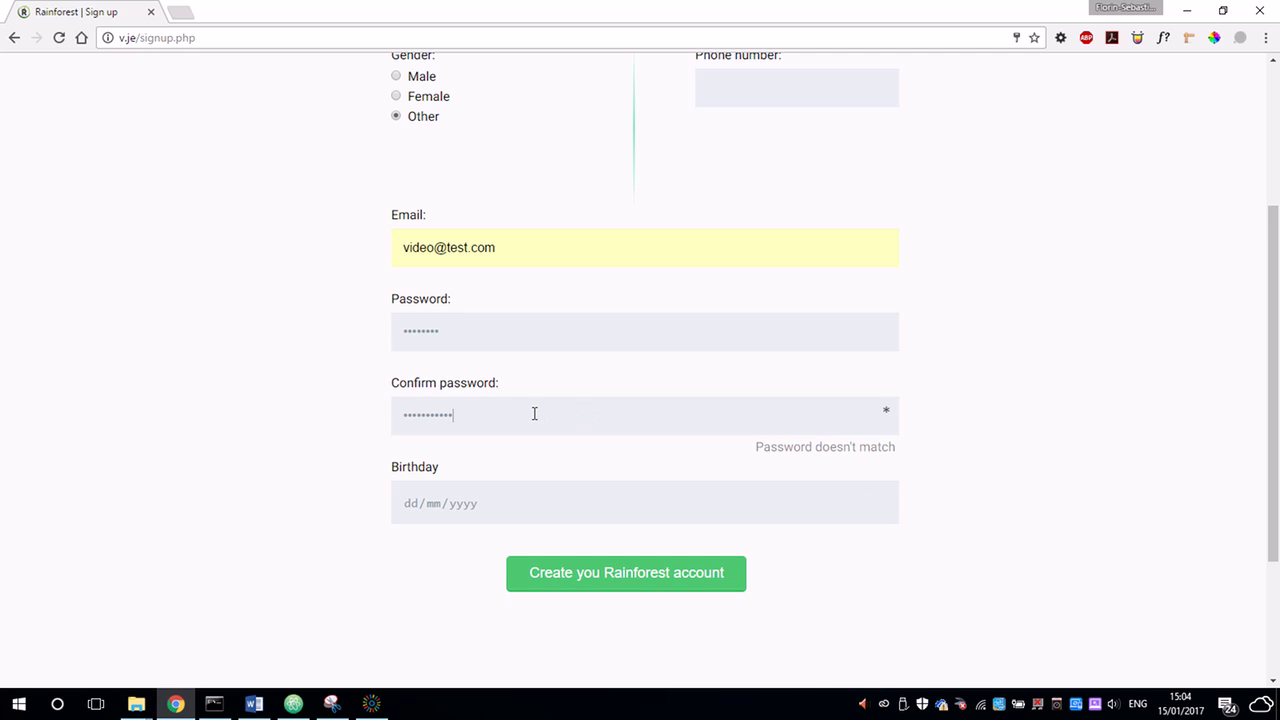
pyautogui.hotkey('ctrl', 'a')
pyautogui.write('p')
pyautogui.click(589, 591)
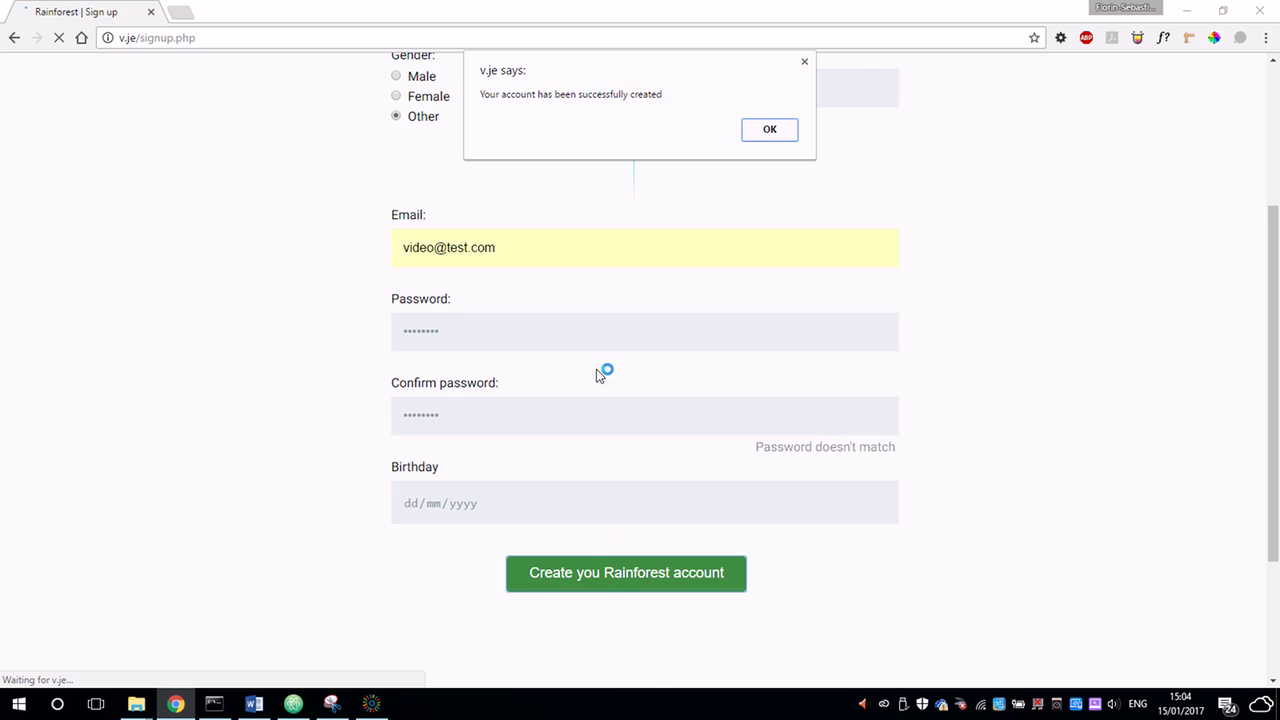
# Sign in on My account with the new customer's suggested e-mail and password.
pyautogui.click(768, 133)
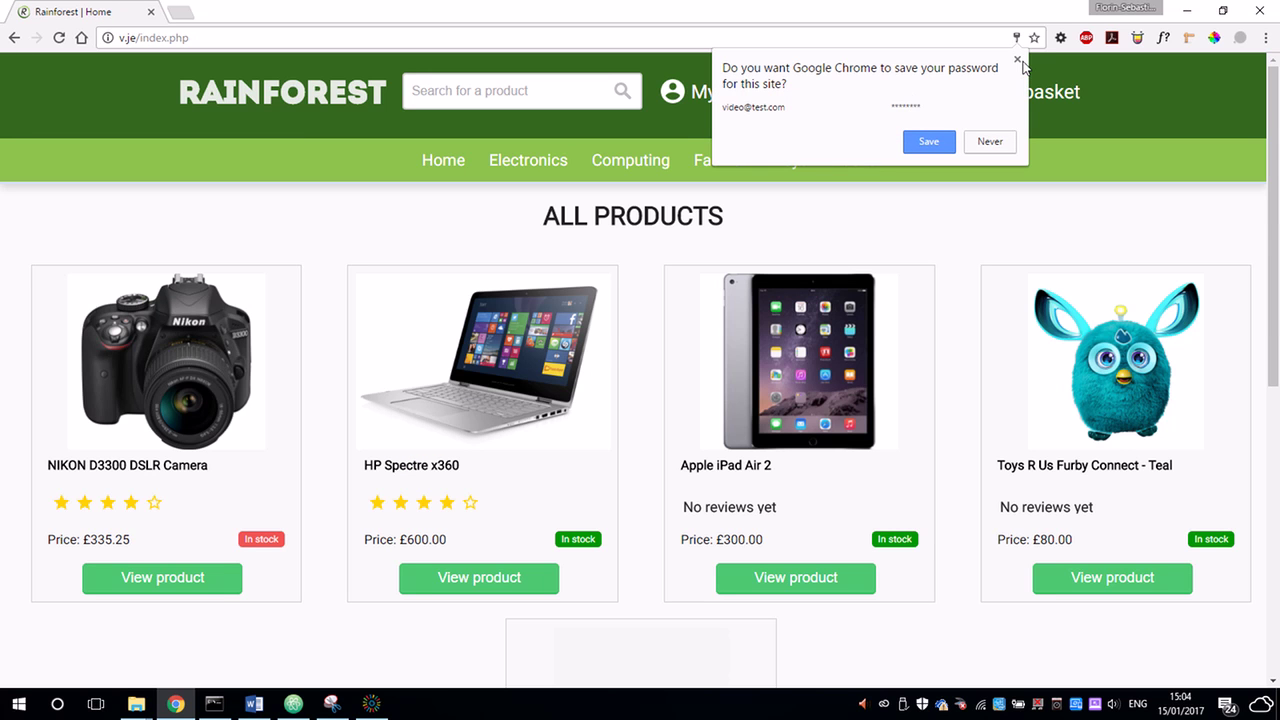
pyautogui.click(1018, 60)
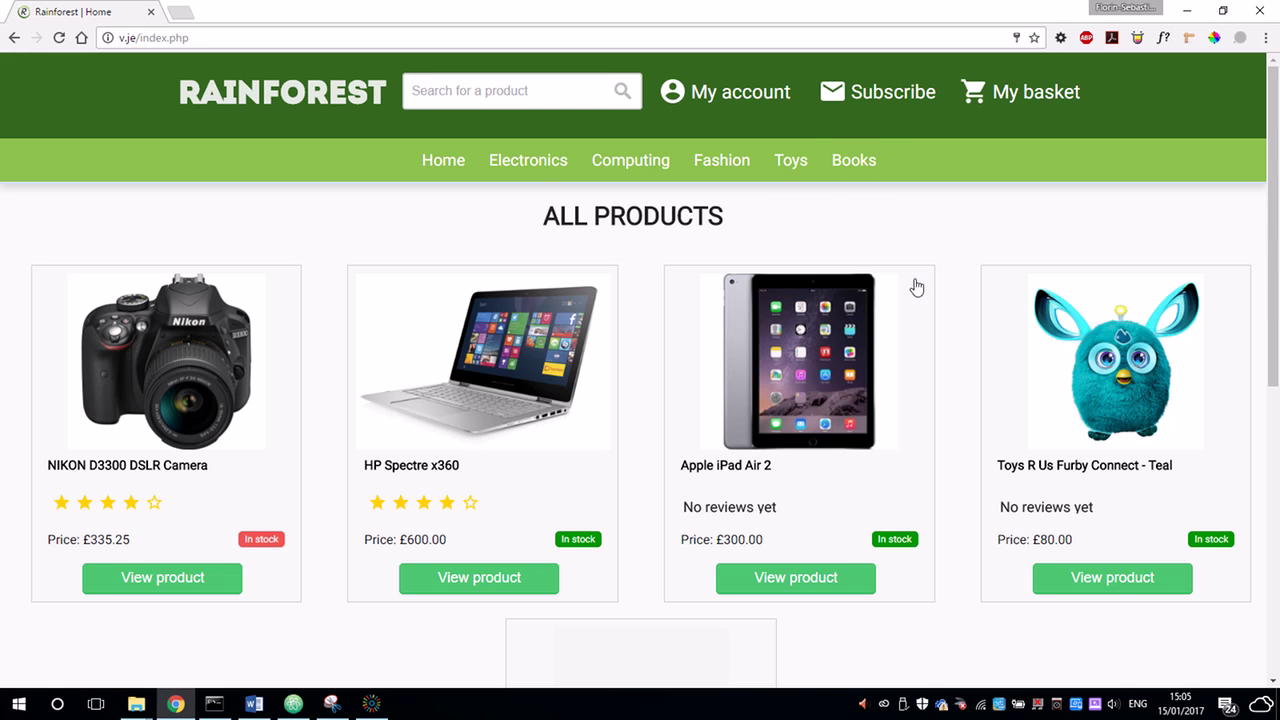
pyautogui.click(738, 92)
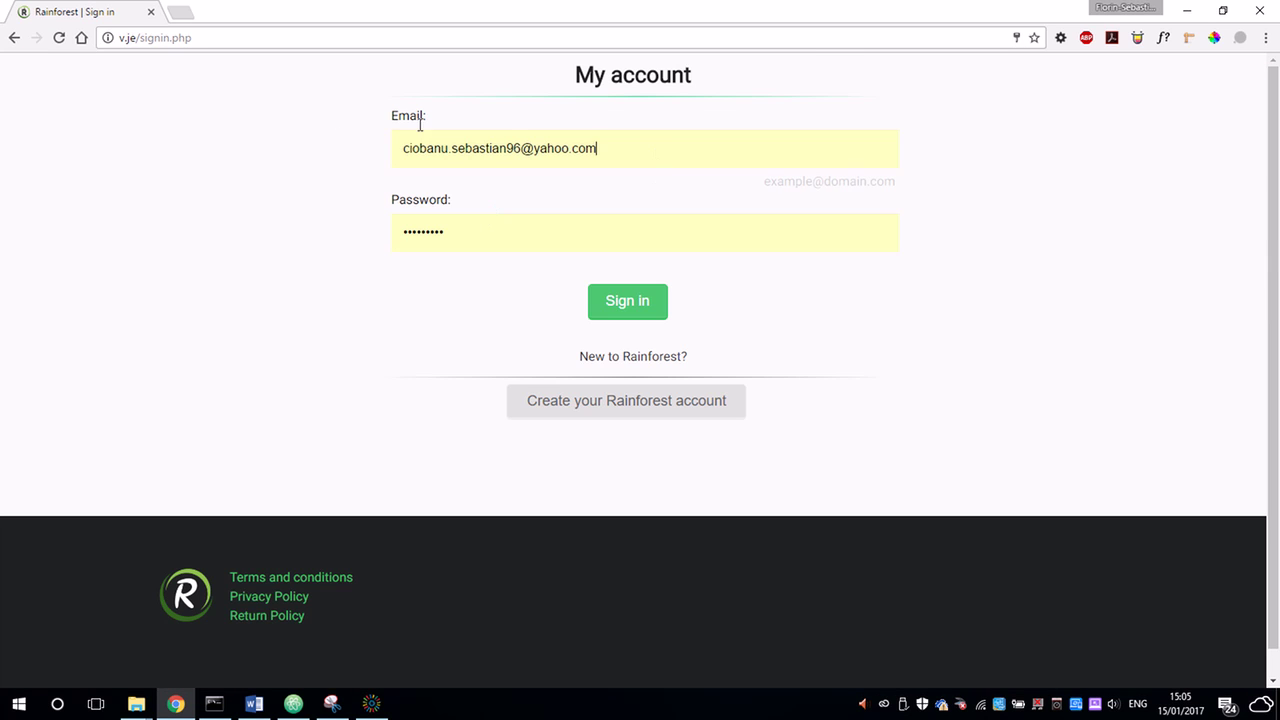
pyautogui.hotkey('ctrl', 'a')
pyautogui.write('vid')
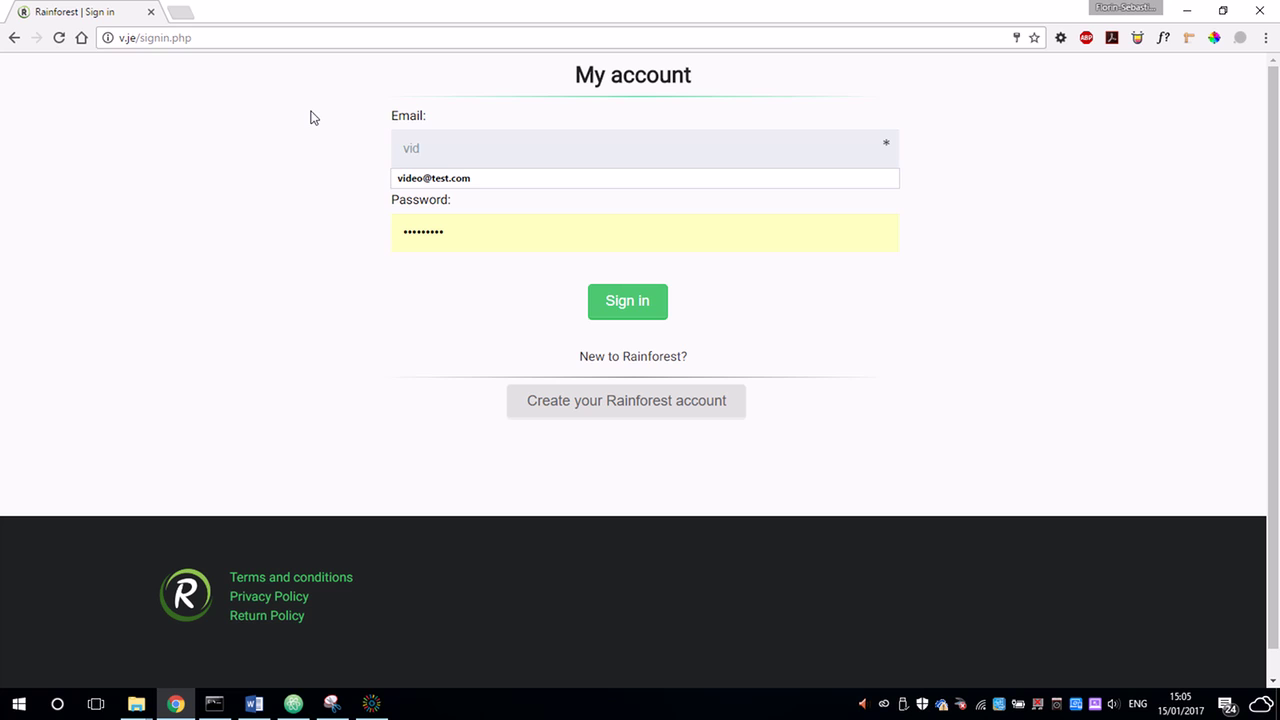
pyautogui.press('Down')
pyautogui.press('Tab')
pyautogui.write('123')
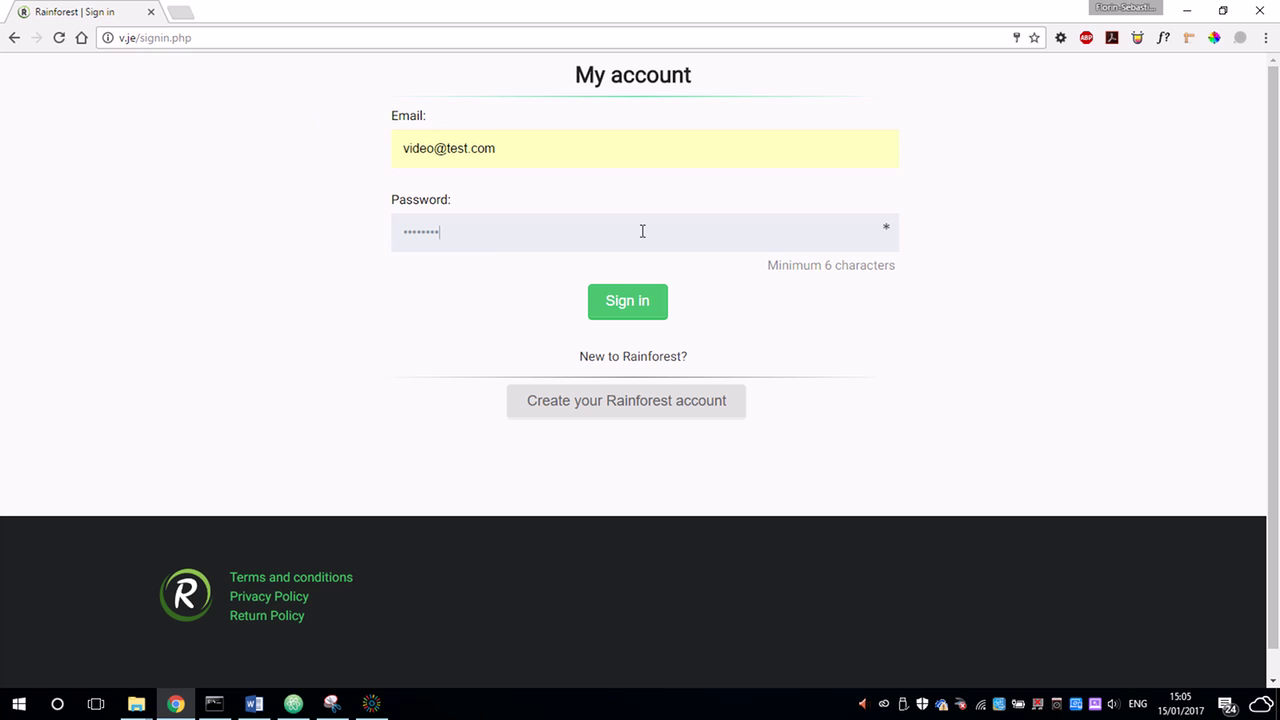
pyautogui.click(629, 305)
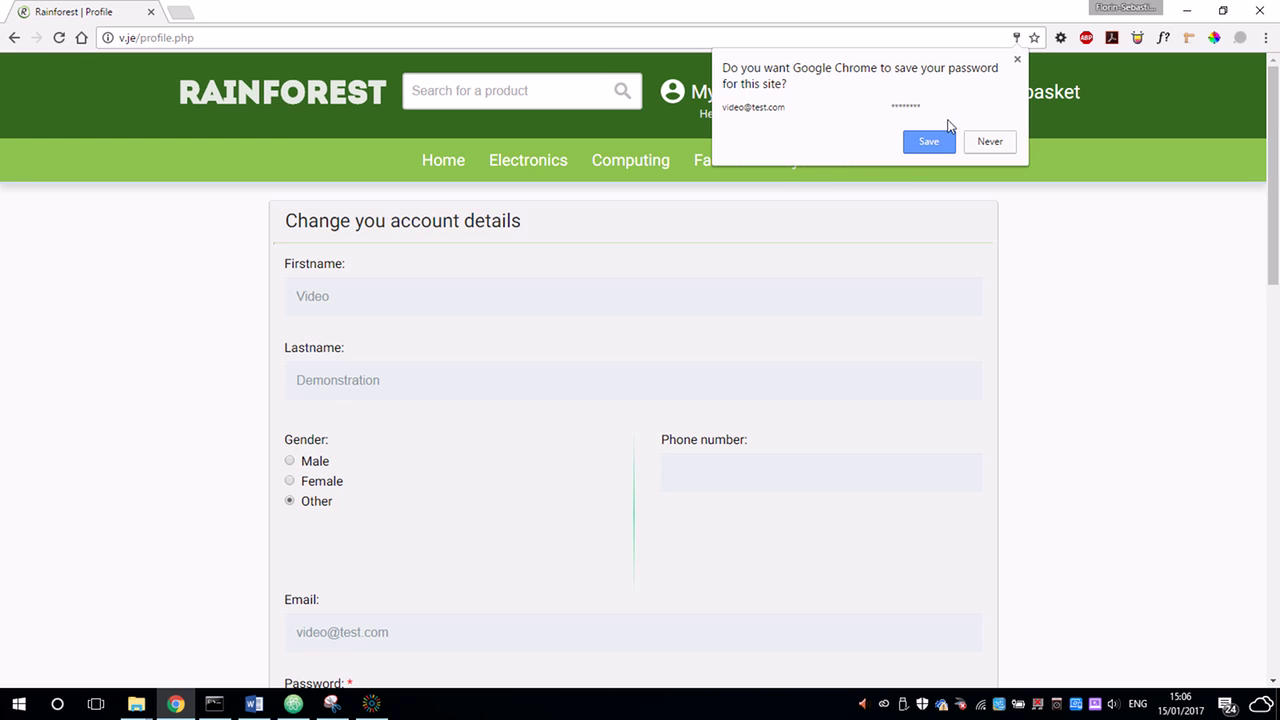
# Enter the current password and its confirmation in the profile form.
pyautogui.click(1017, 59)
pyautogui.scroll(-2, 683, 229)
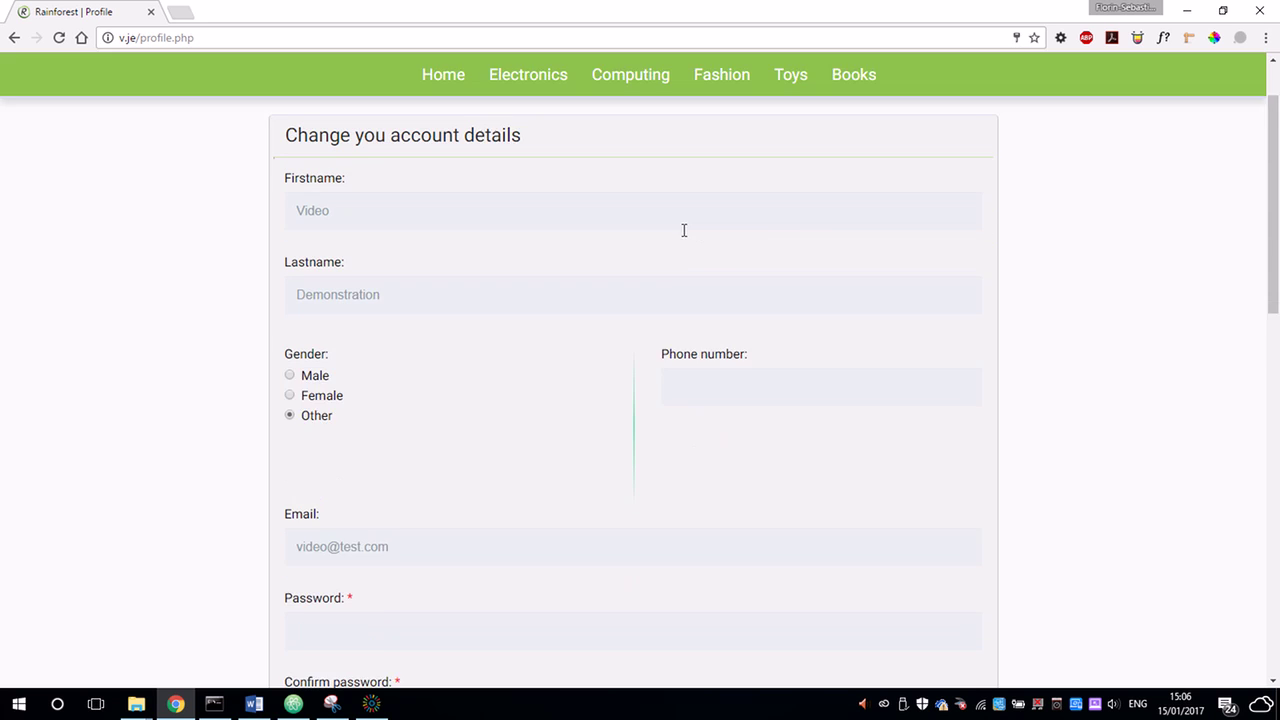
pyautogui.click(446, 140)
pyautogui.click(455, 211)
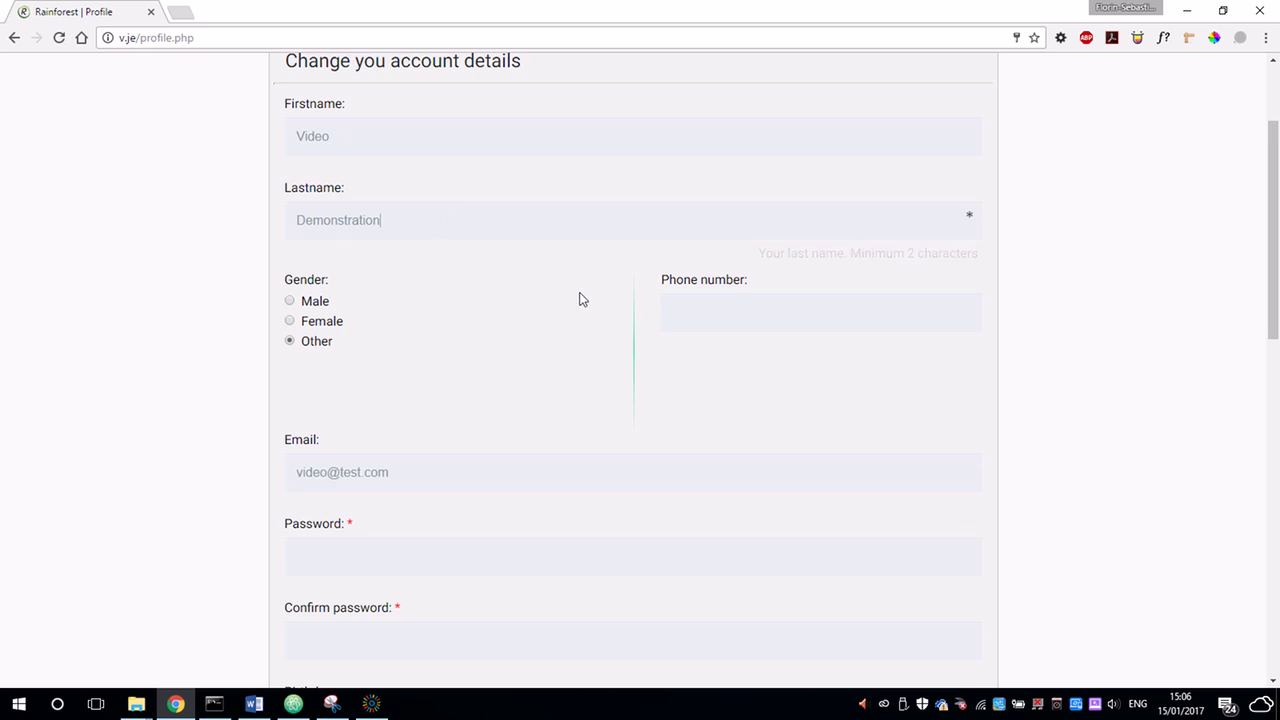
pyautogui.scroll(-2, 575, 295)
pyautogui.scroll(-1, 550, 298)
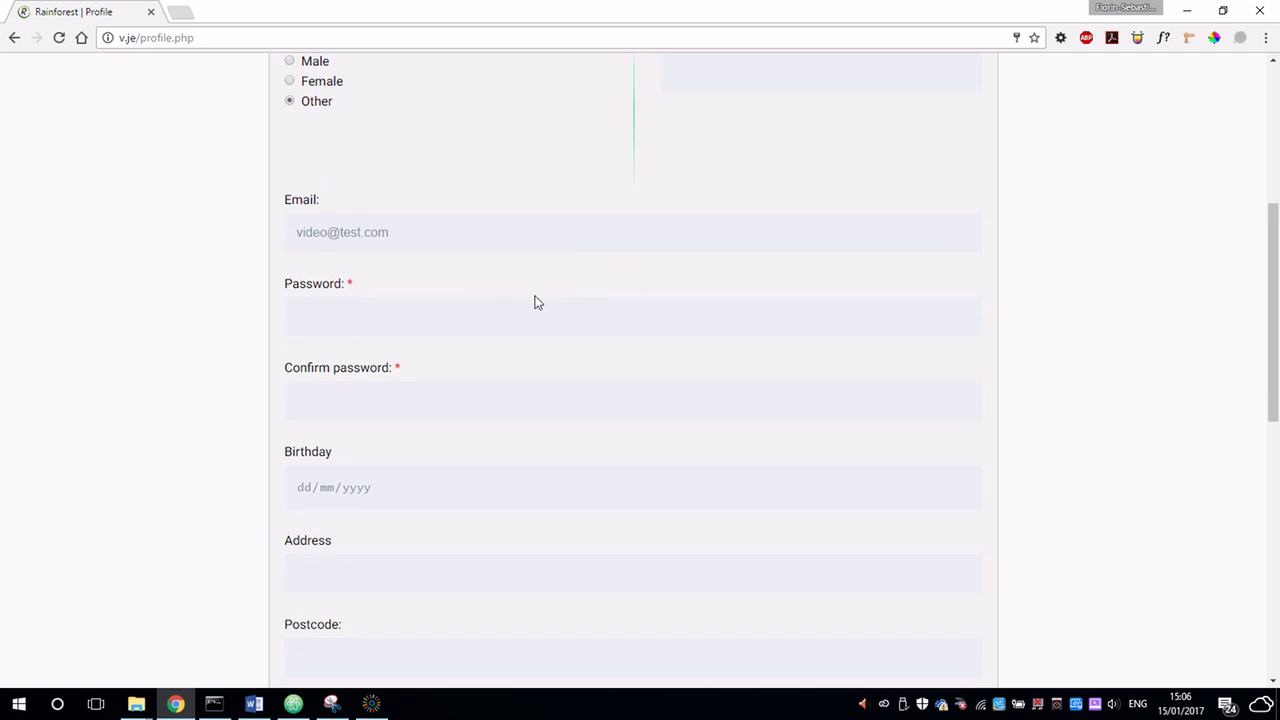
pyautogui.click(446, 312)
pyautogui.scroll(-1, 92, 256)
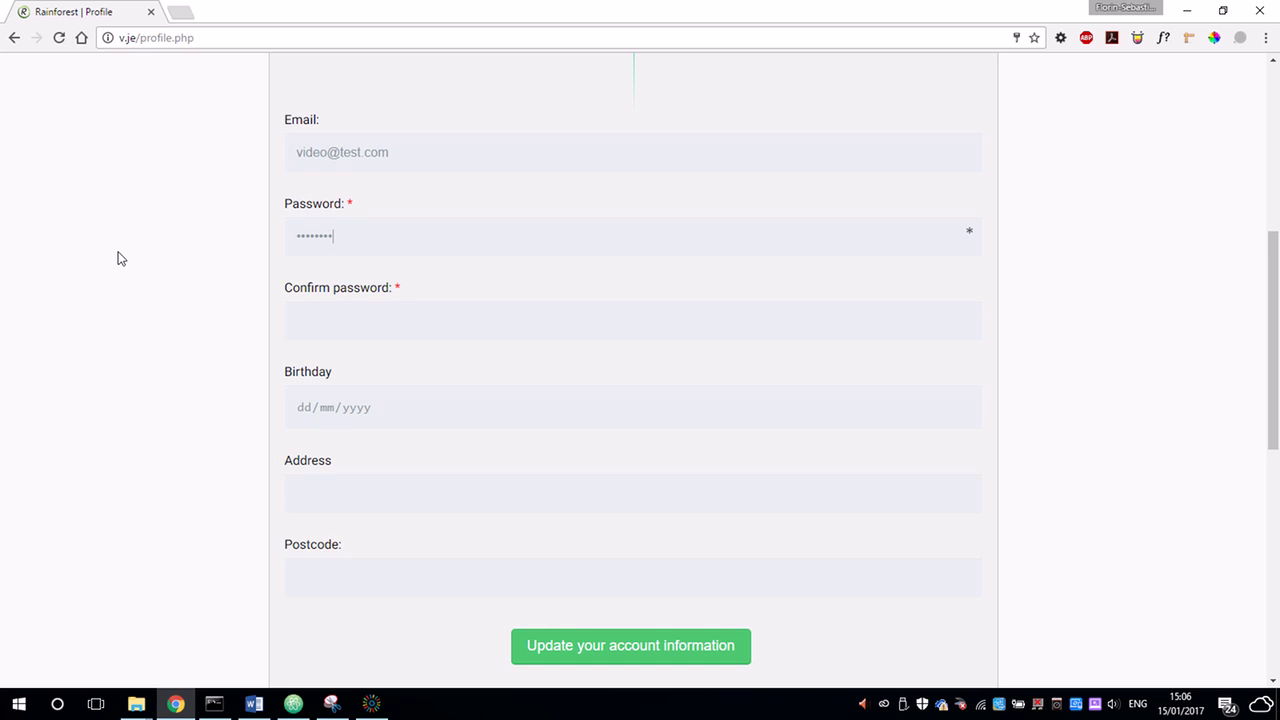
pyautogui.press('Tab')
pyautogui.write('**')
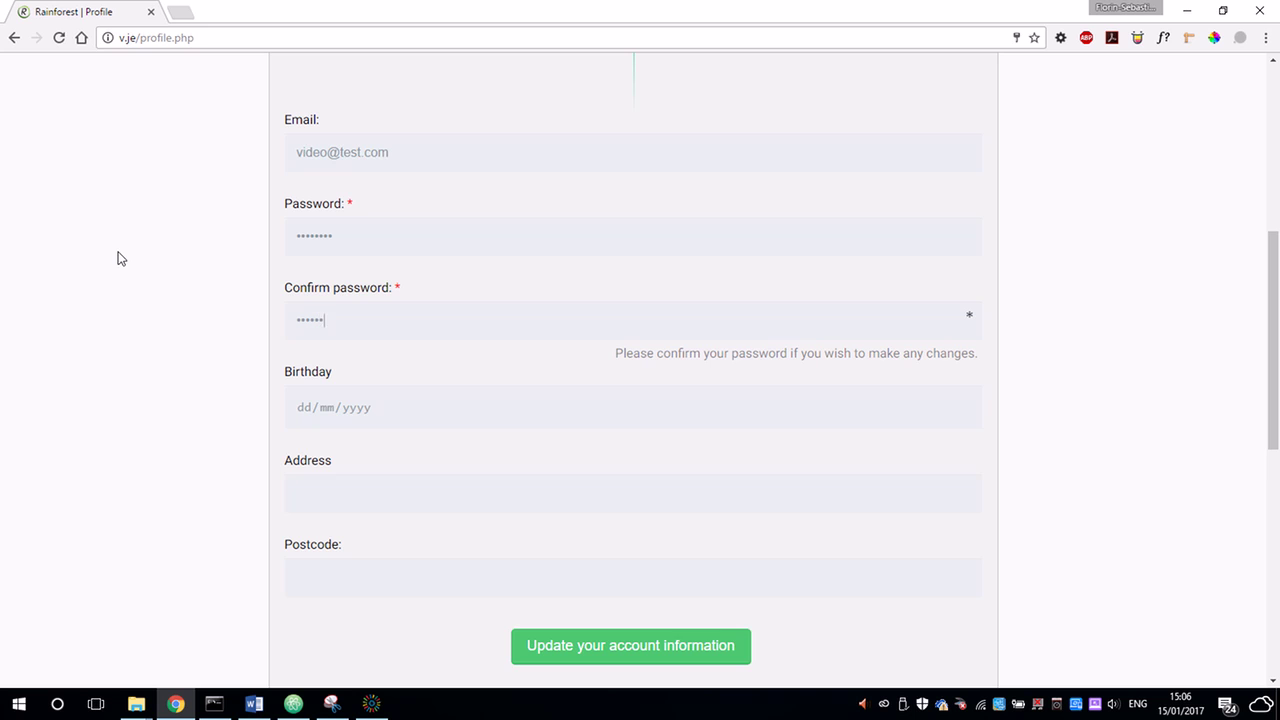
pyautogui.write('******')
# Fill in the address and postcode, save the account details, and check the listed Nike review.
pyautogui.scroll(-2, 94, 280)
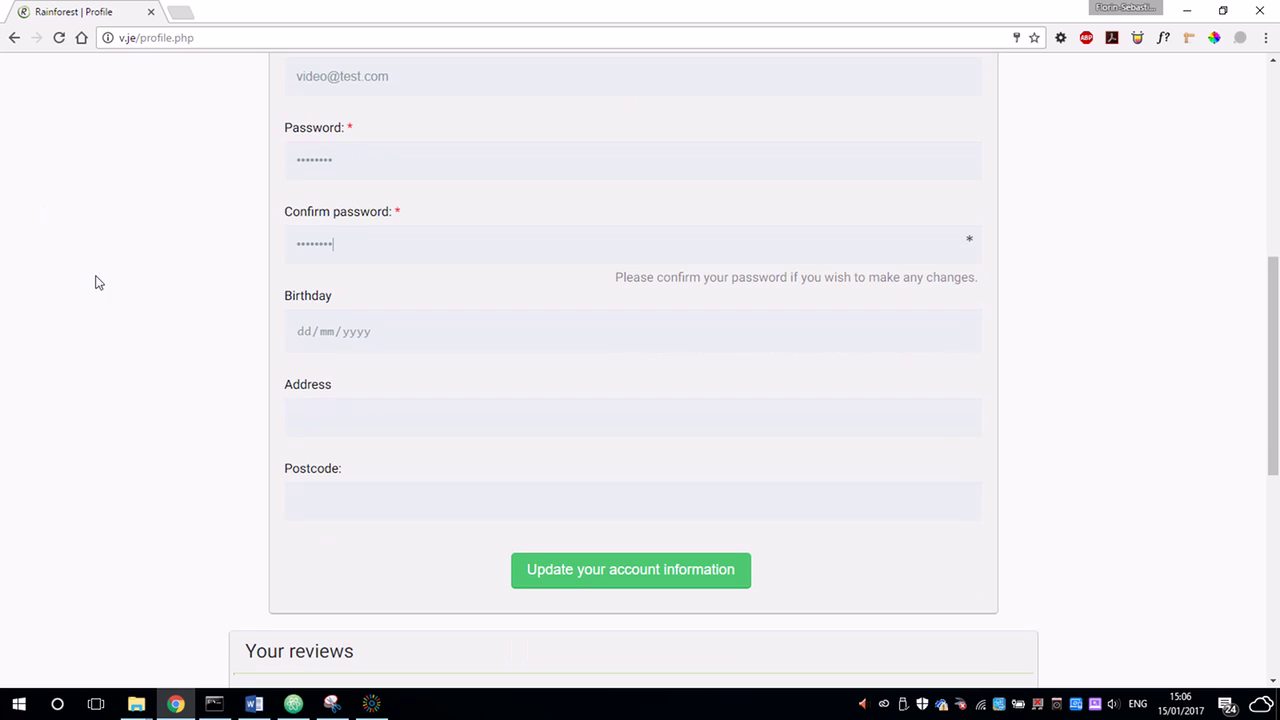
pyautogui.click(354, 326)
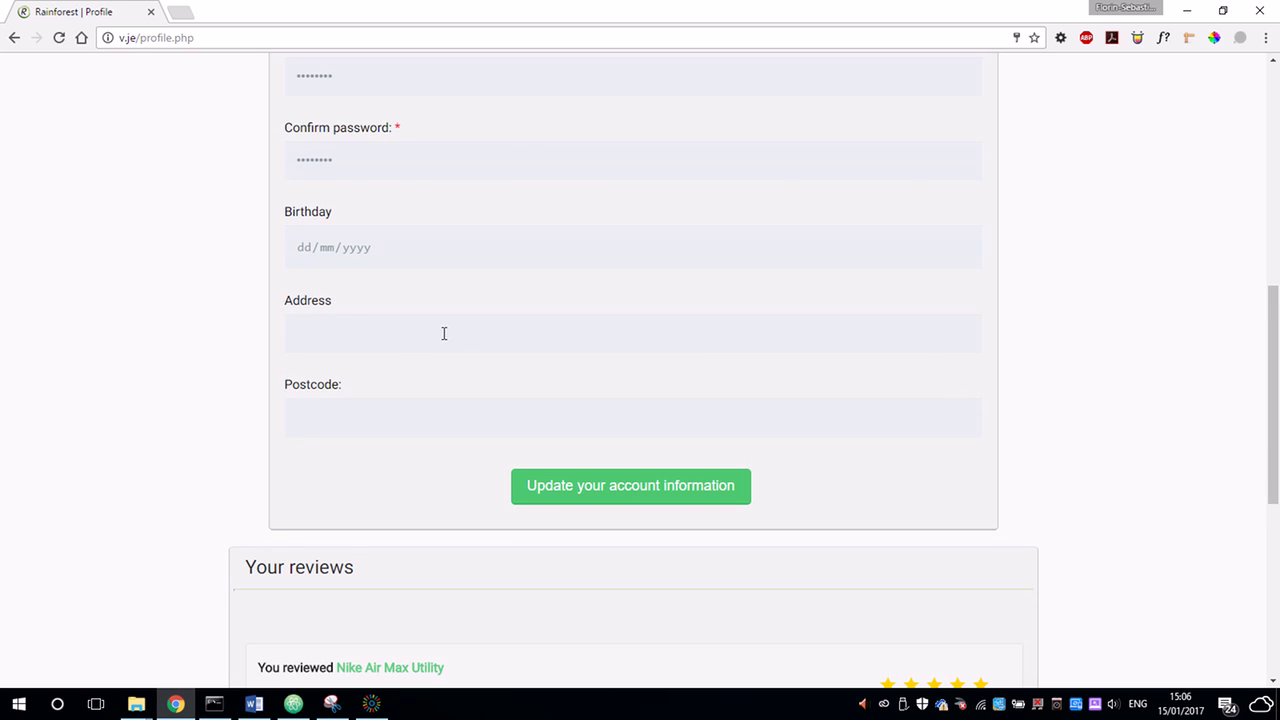
pyautogui.write('street')
pyautogui.write('NN')
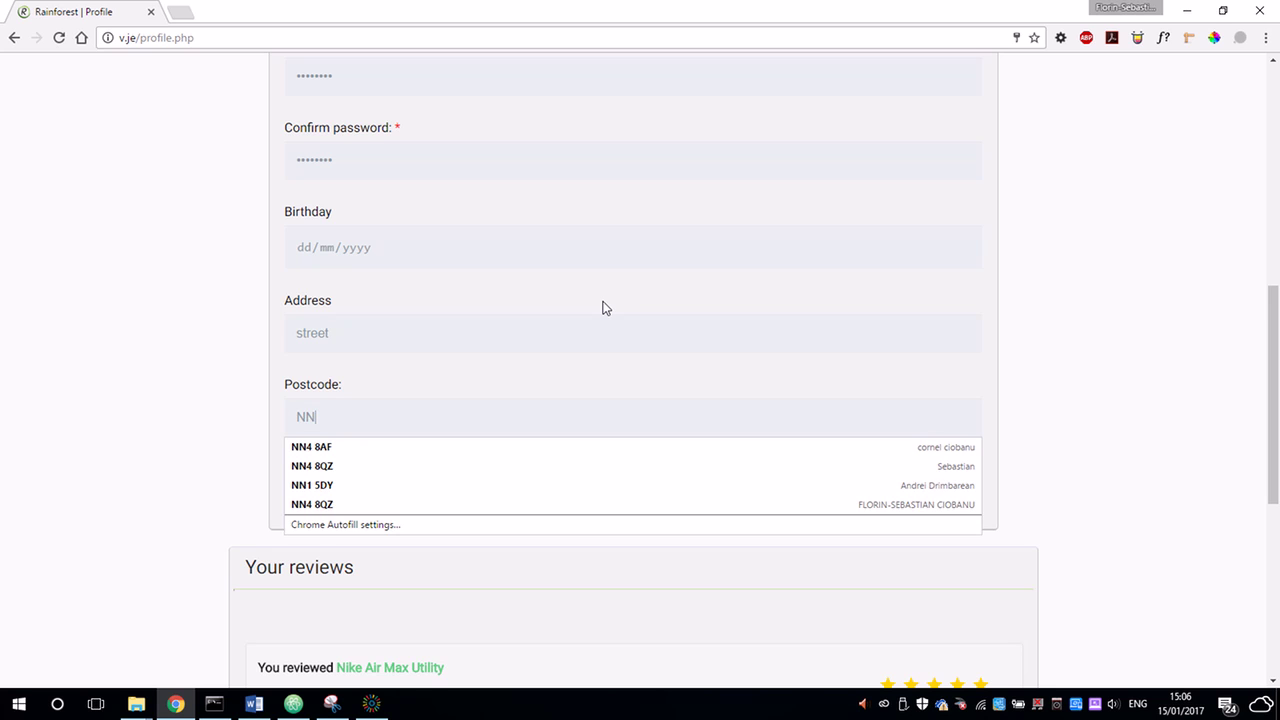
pyautogui.write('1 1TY')
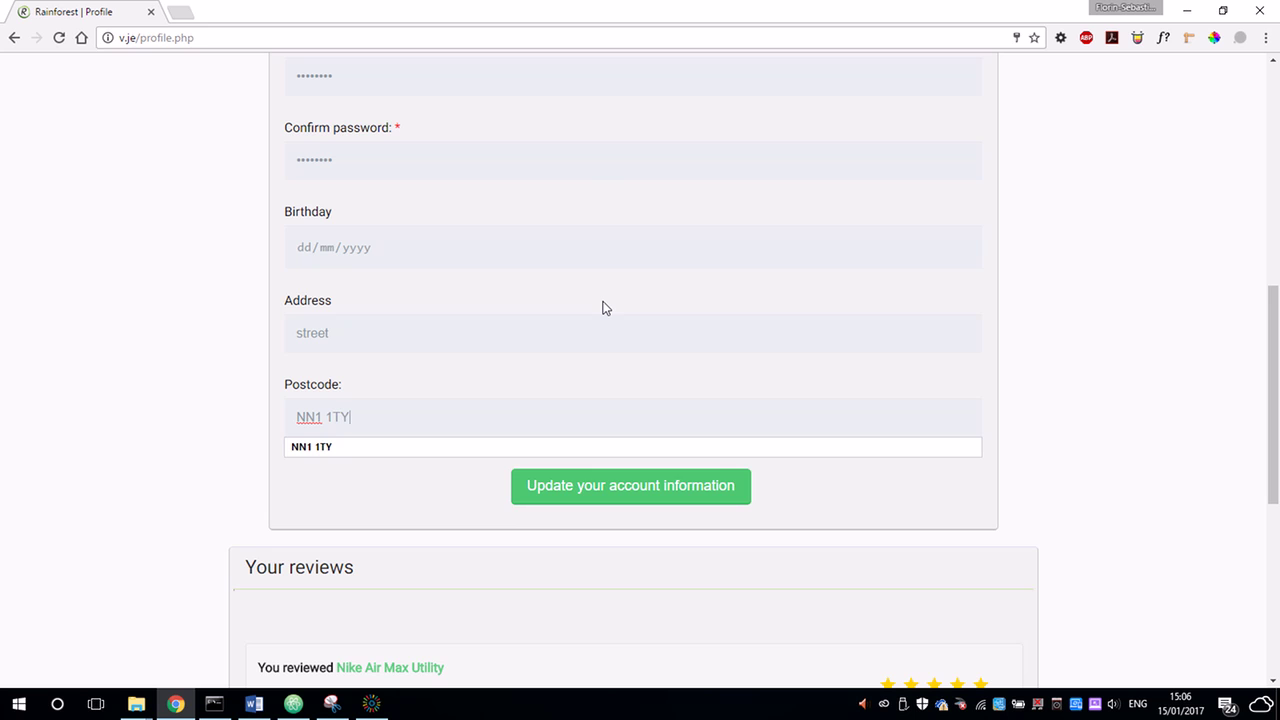
pyautogui.click(123, 334)
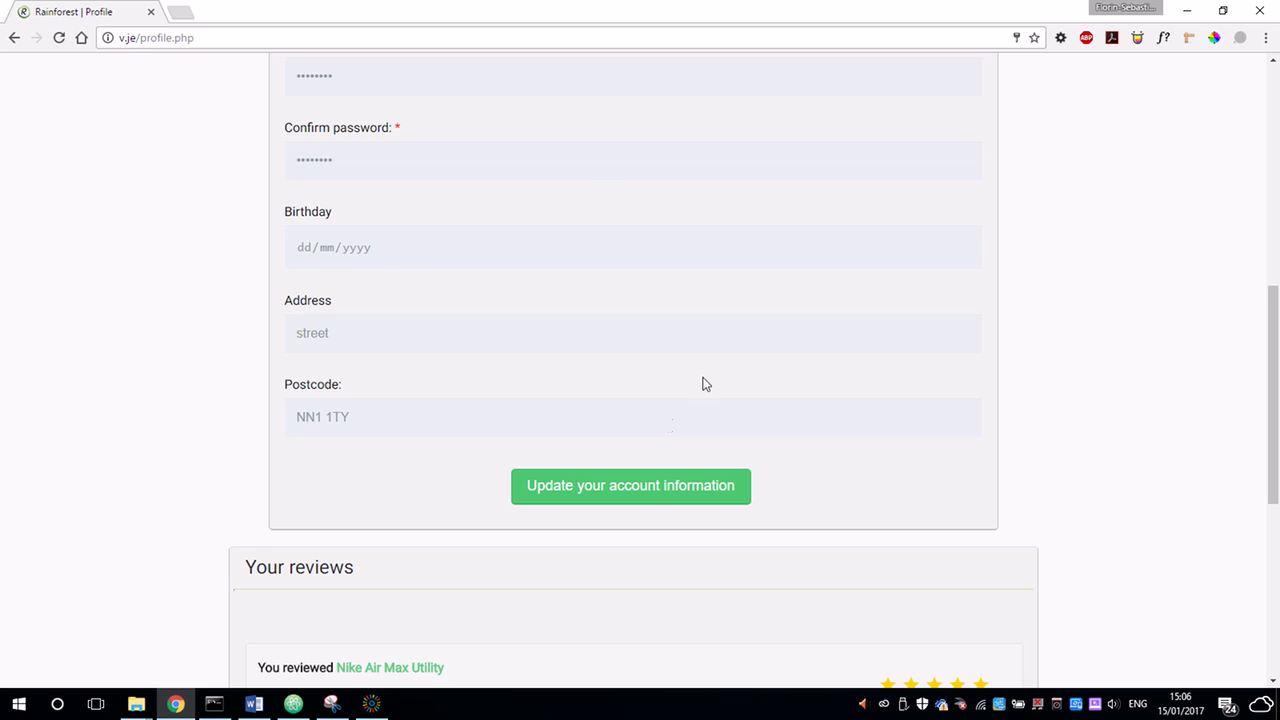
pyautogui.click(652, 494)
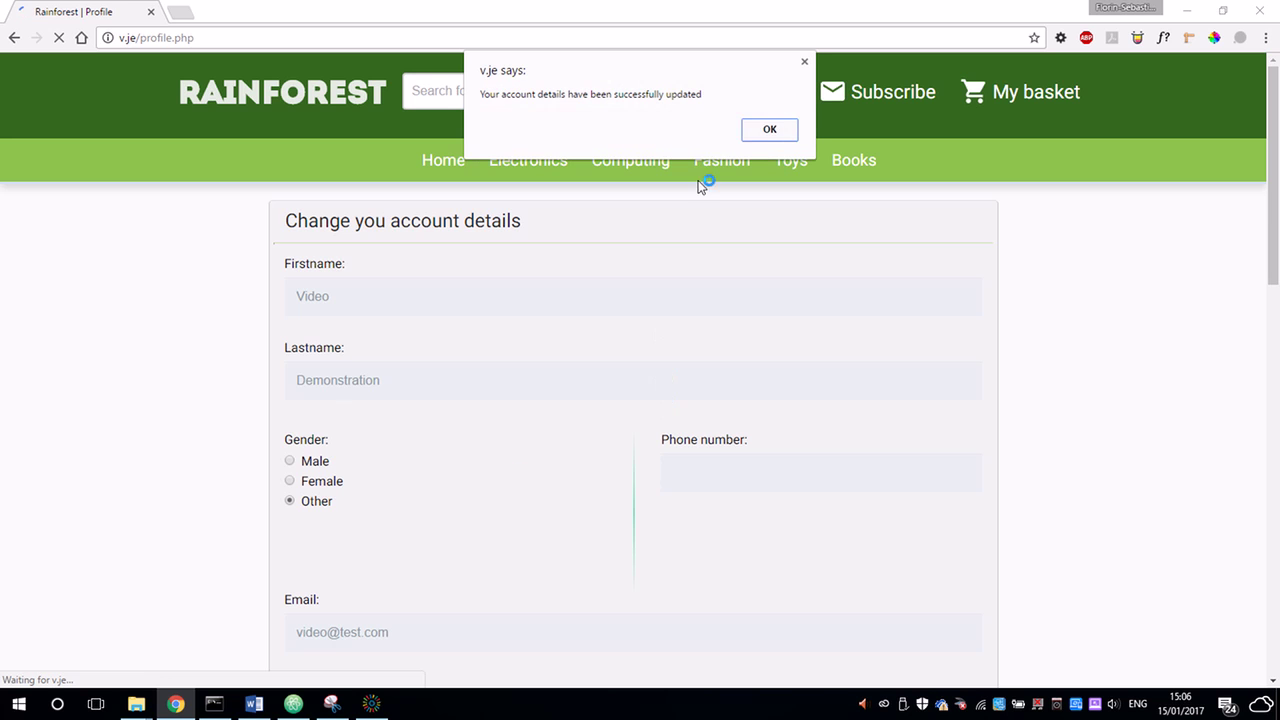
pyautogui.click(762, 130)
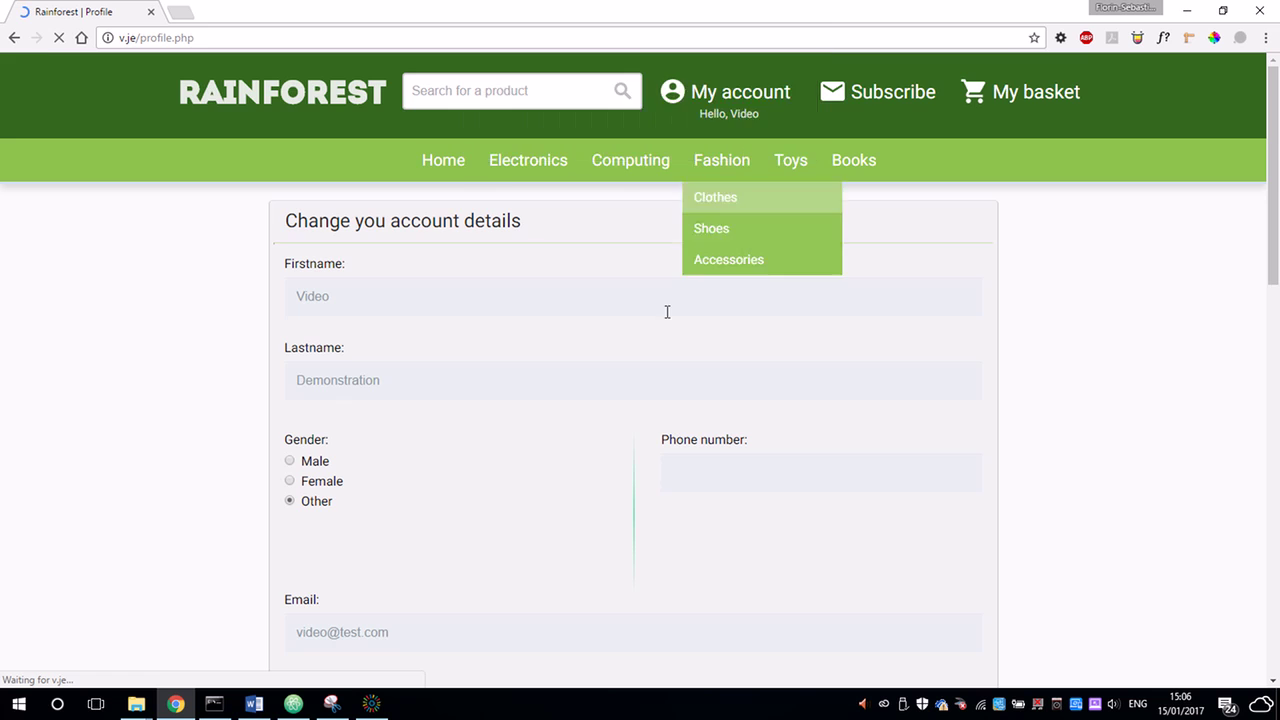
pyautogui.scroll(-4, 663, 330)
pyautogui.scroll(-6, 663, 330)
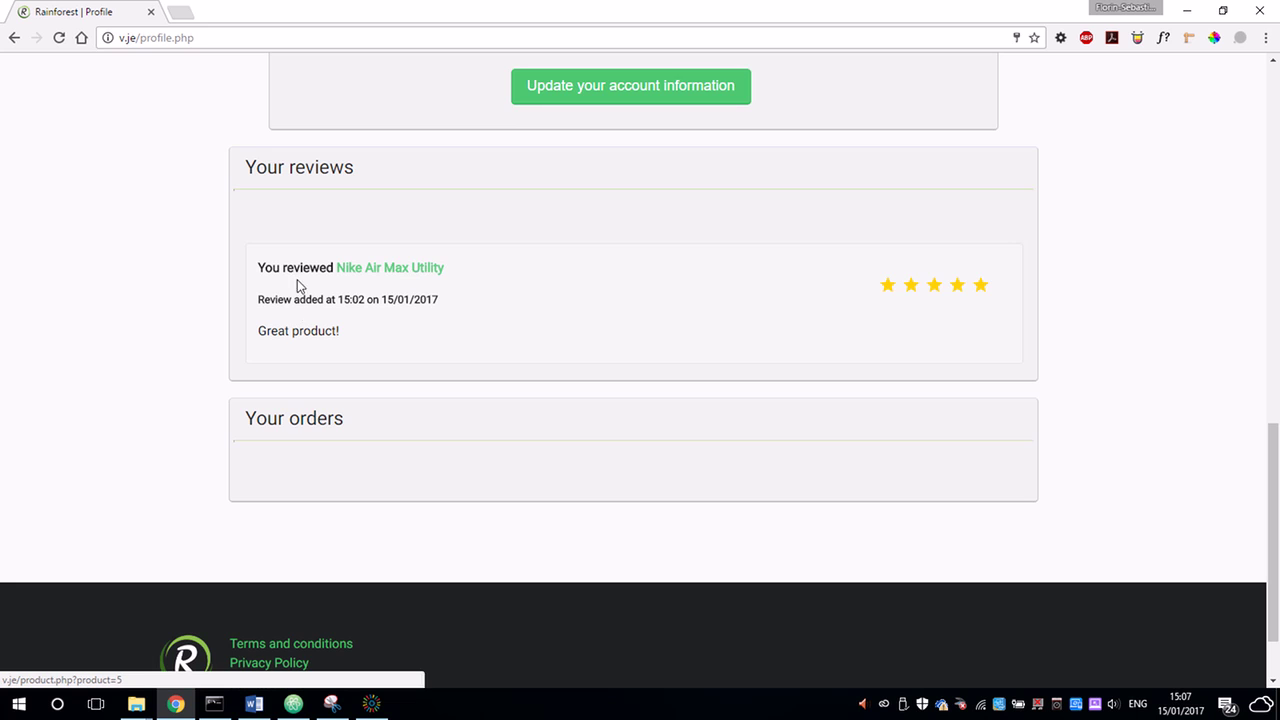
pyautogui.scroll(3, 1058, 393)
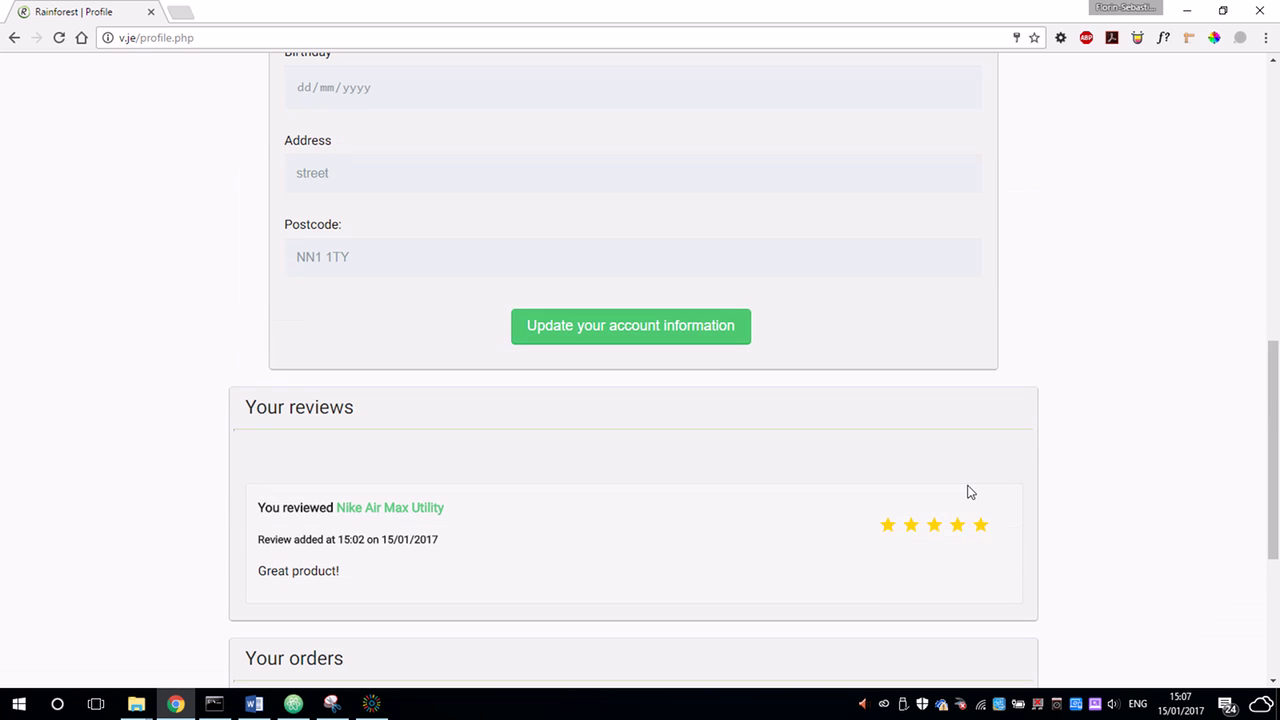
pyautogui.scroll(10, 669, 521)
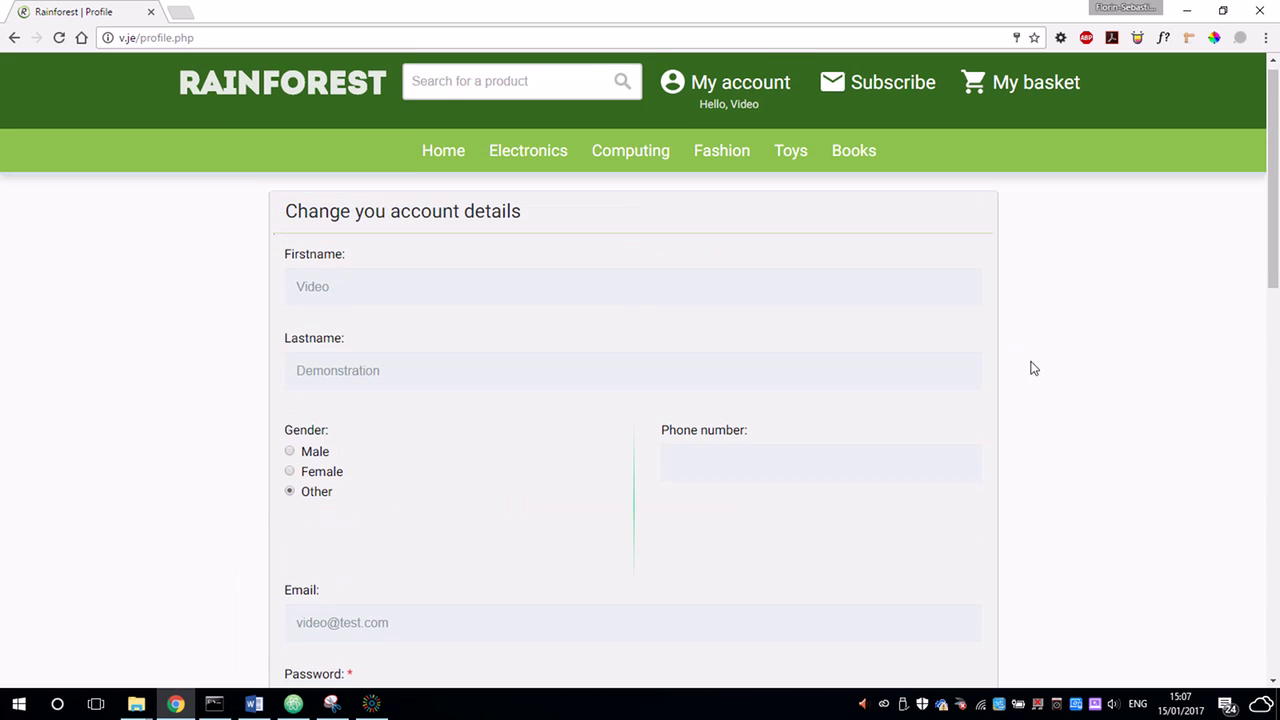
# Add three HP Spectre x360 laptops to the basket, then update the quantity to 2.
pyautogui.click(1036, 91)
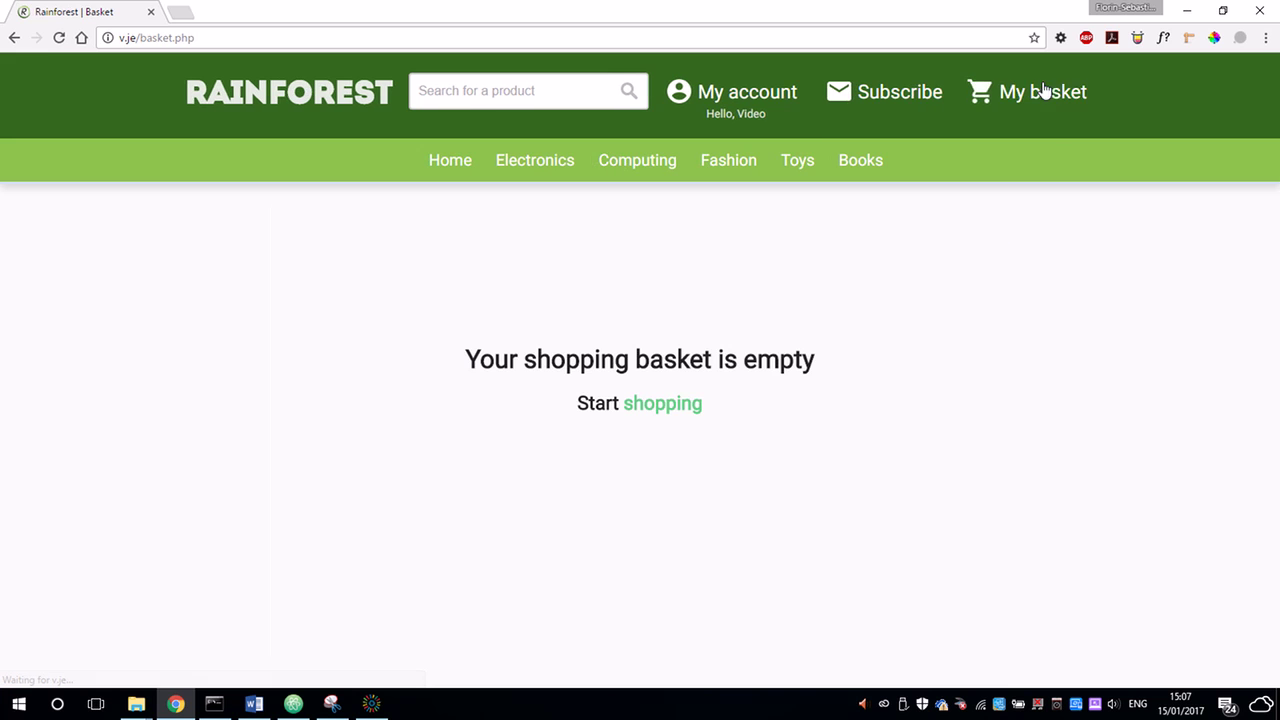
pyautogui.click(672, 412)
pyautogui.scroll(-1, 610, 275)
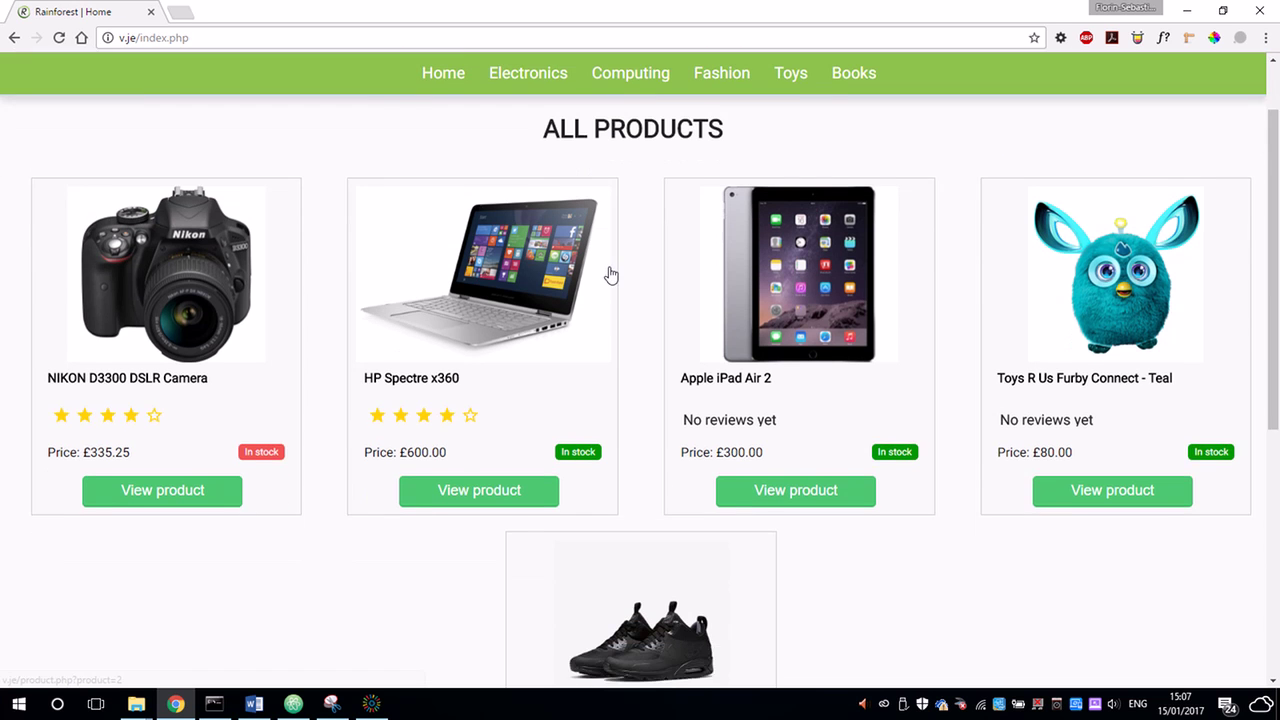
pyautogui.scroll(-2, 612, 275)
pyautogui.click(497, 337)
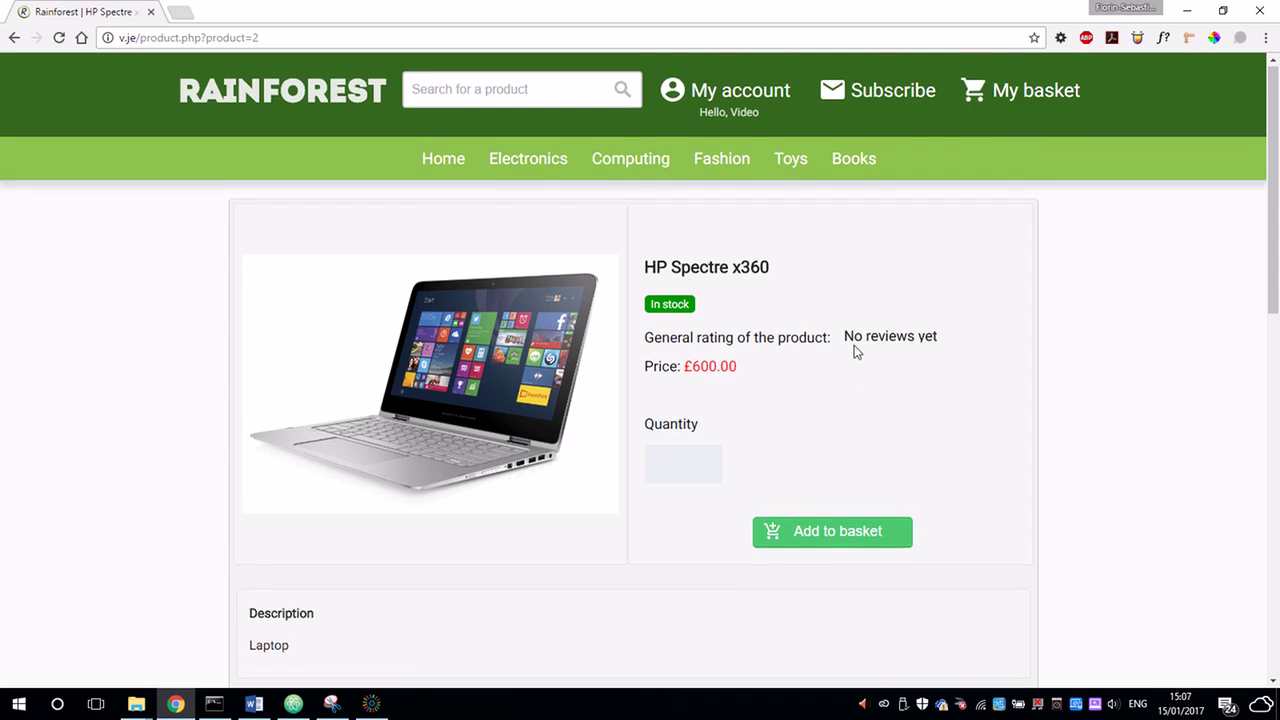
pyautogui.scroll(-1, 780, 358)
pyautogui.click(705, 384)
pyautogui.click(705, 384)
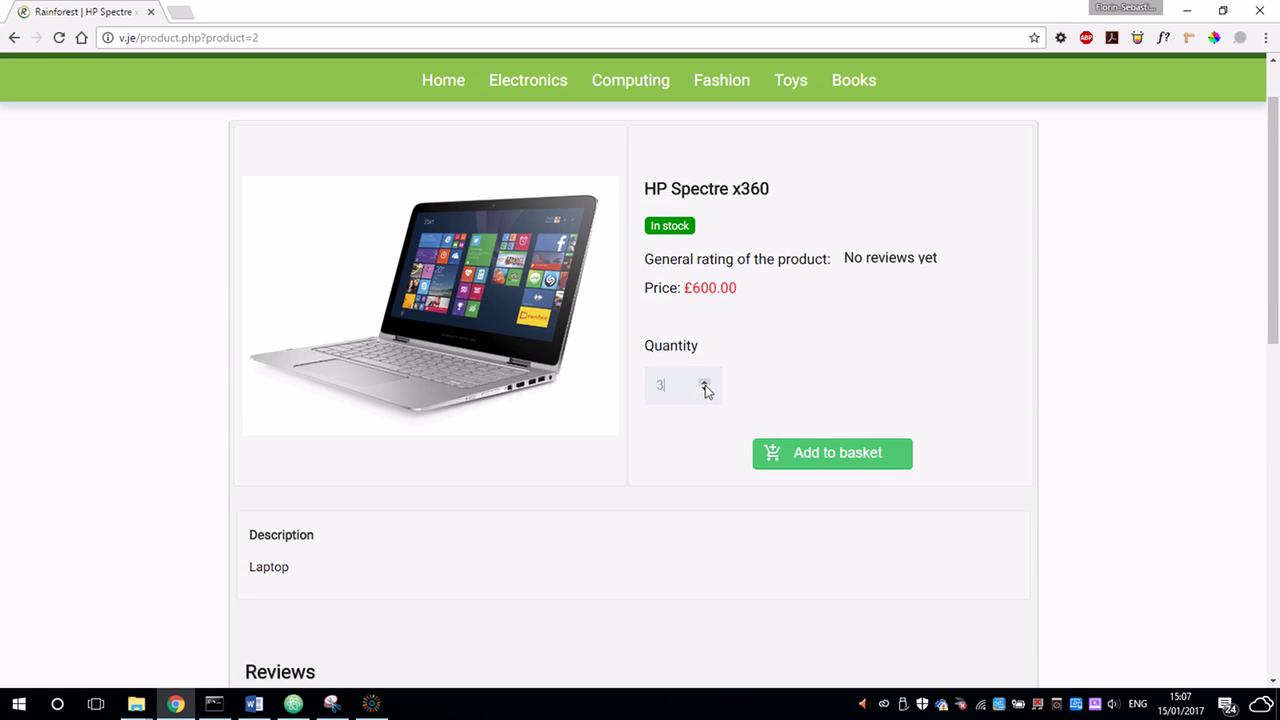
pyautogui.click(800, 460)
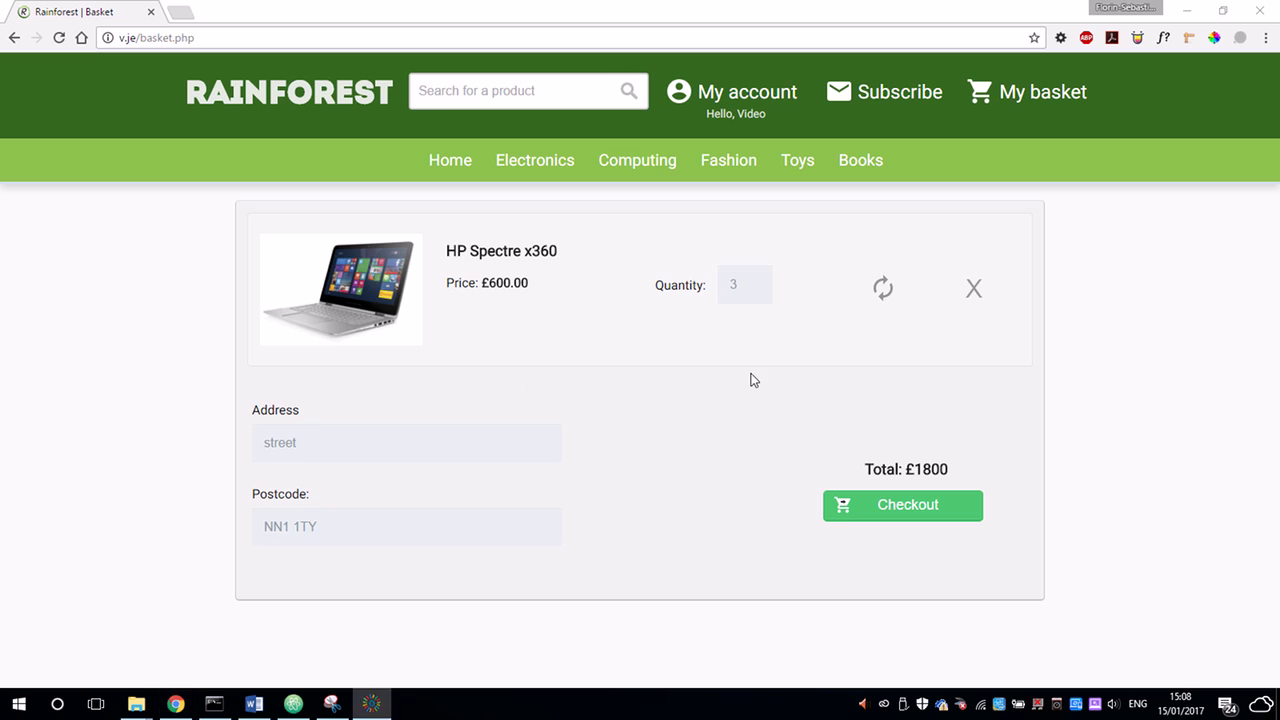
pyautogui.click(755, 289)
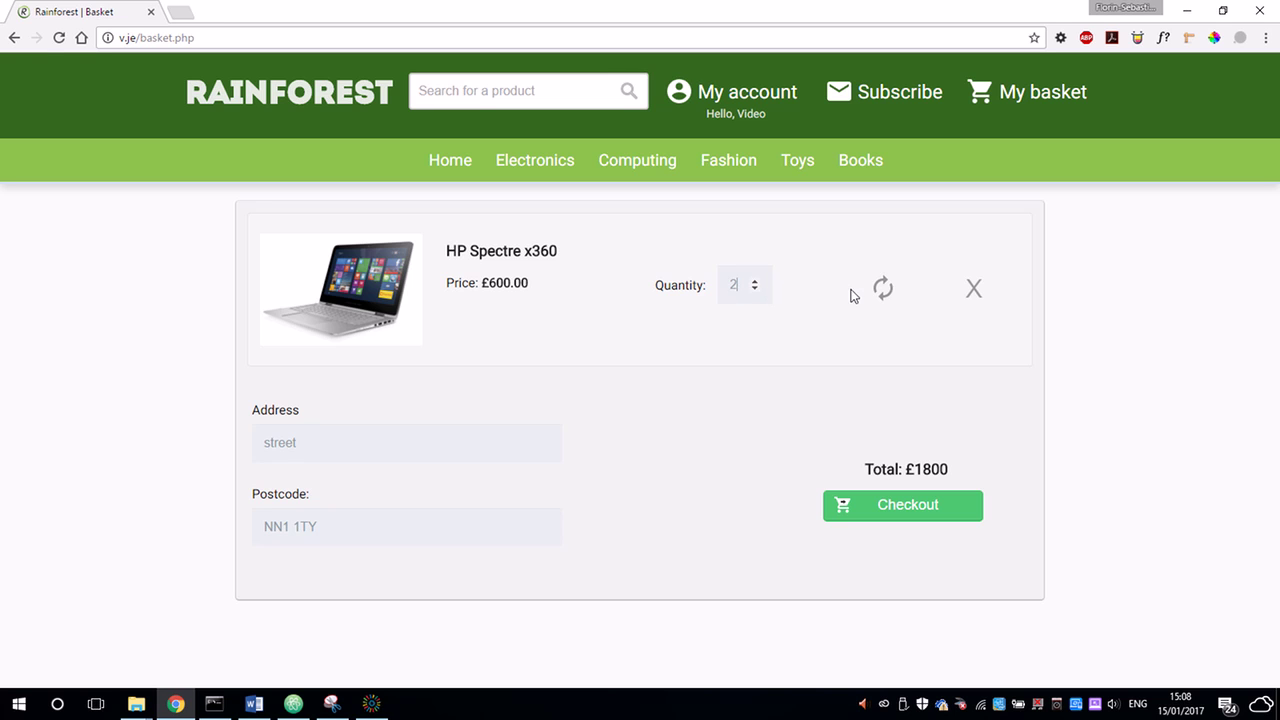
pyautogui.click(883, 289)
pyautogui.moveTo(896, 470); pyautogui.dragTo(889, 436)
pyautogui.click(952, 476)
pyautogui.click(728, 360)
# Browse Electronics to iPad, Tablets & eReaders and open the Apple iPad Air 2 page.
pyautogui.click(542, 160)
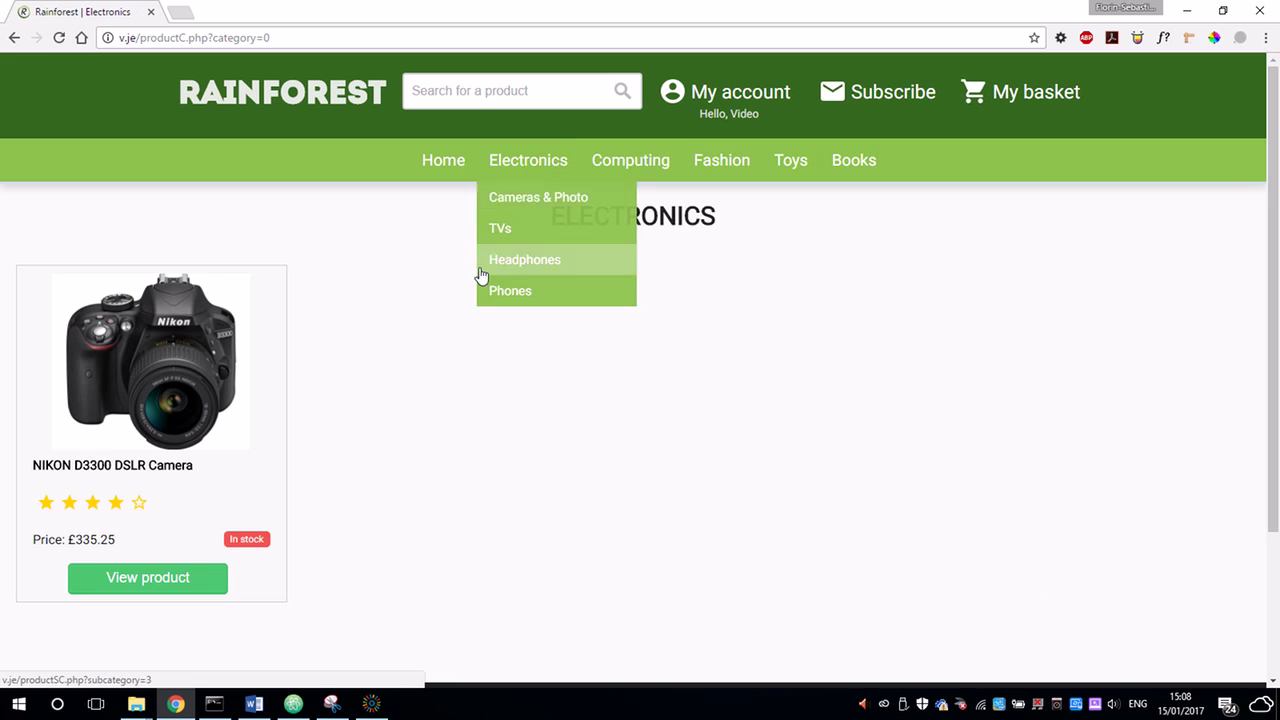
pyautogui.moveTo(638, 162)
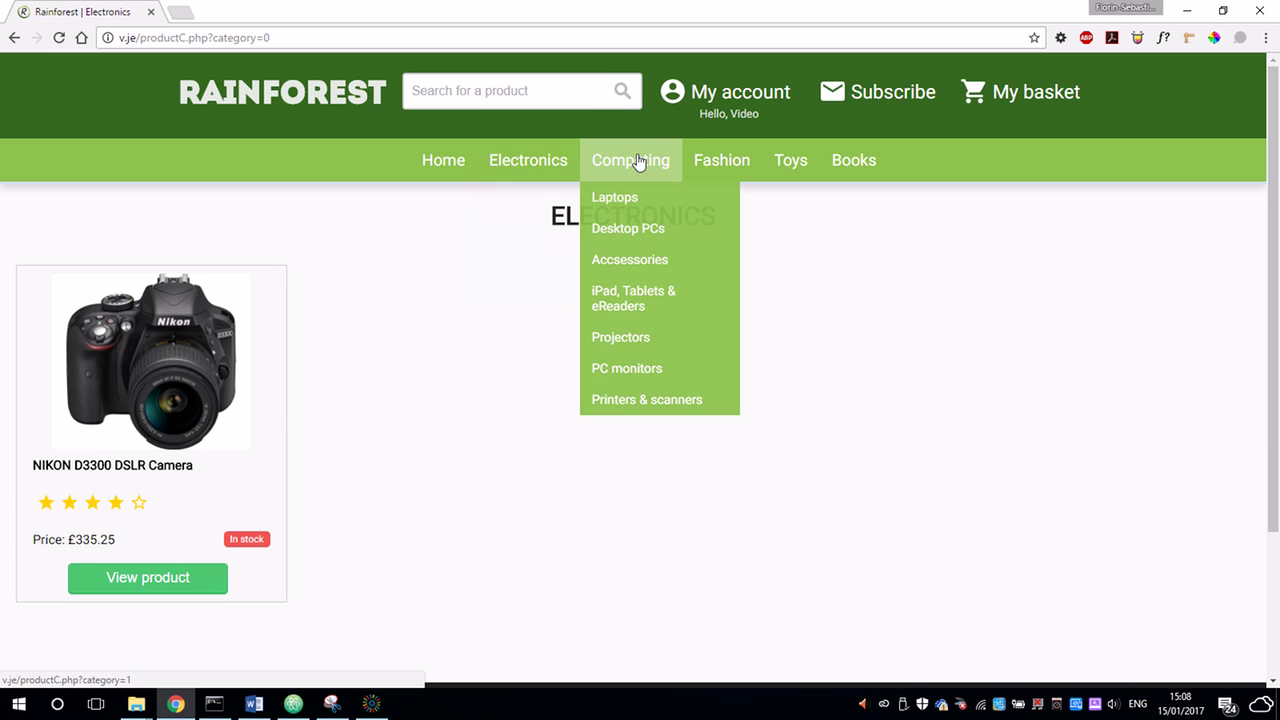
pyautogui.click(612, 314)
pyautogui.click(186, 579)
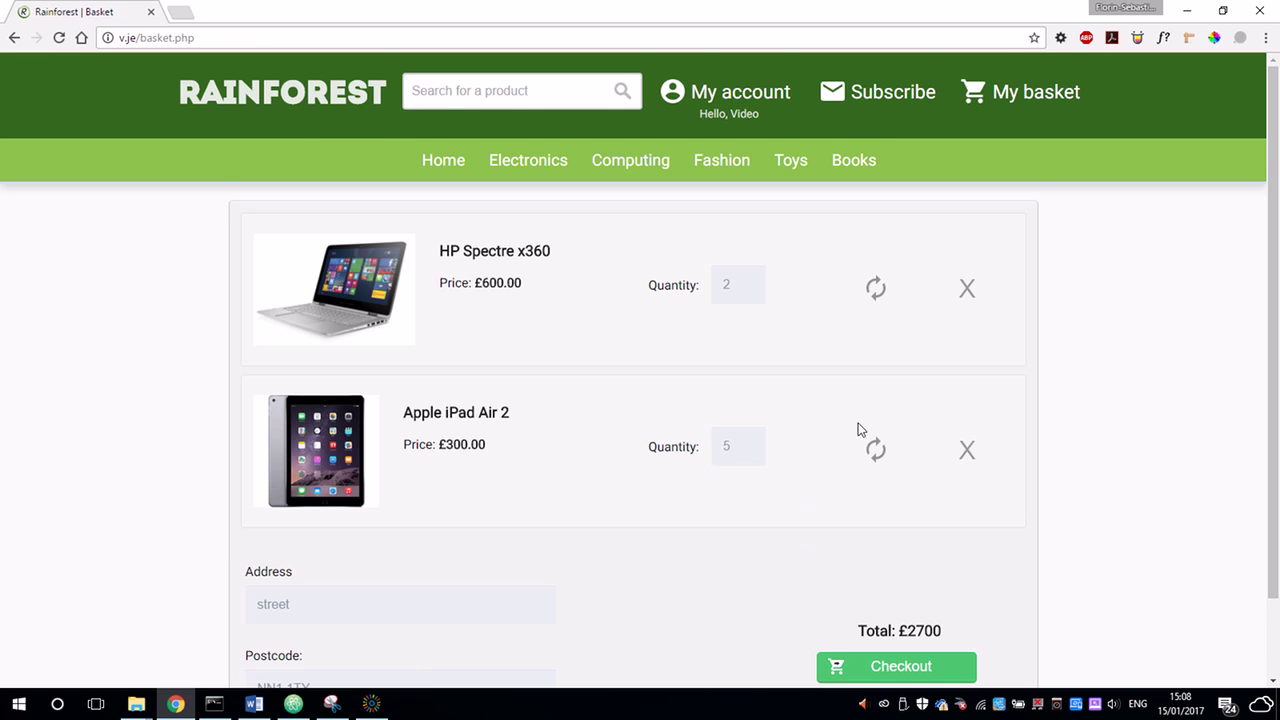
# Keep 5 iPads in the basket, edit the delivery address, and place the order.
pyautogui.scroll(-1, 850, 425)
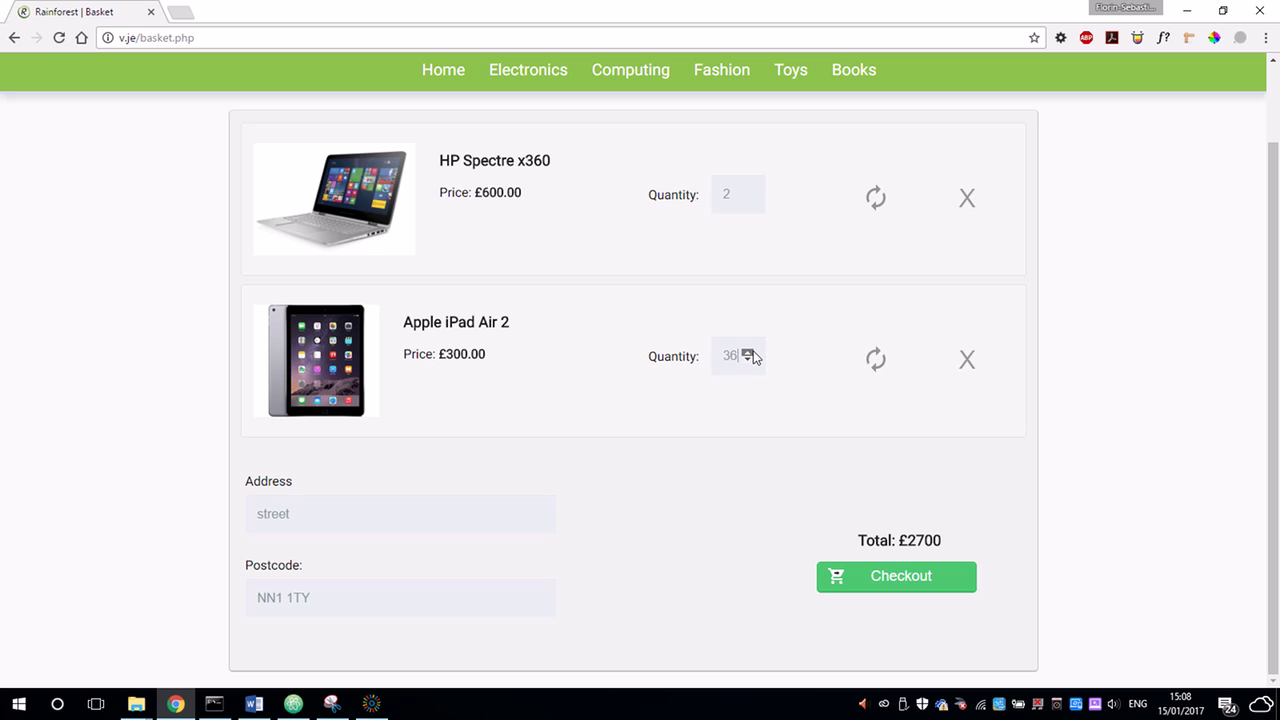
pyautogui.moveTo(738, 355); pyautogui.dragTo(671, 360)
pyautogui.click(755, 536)
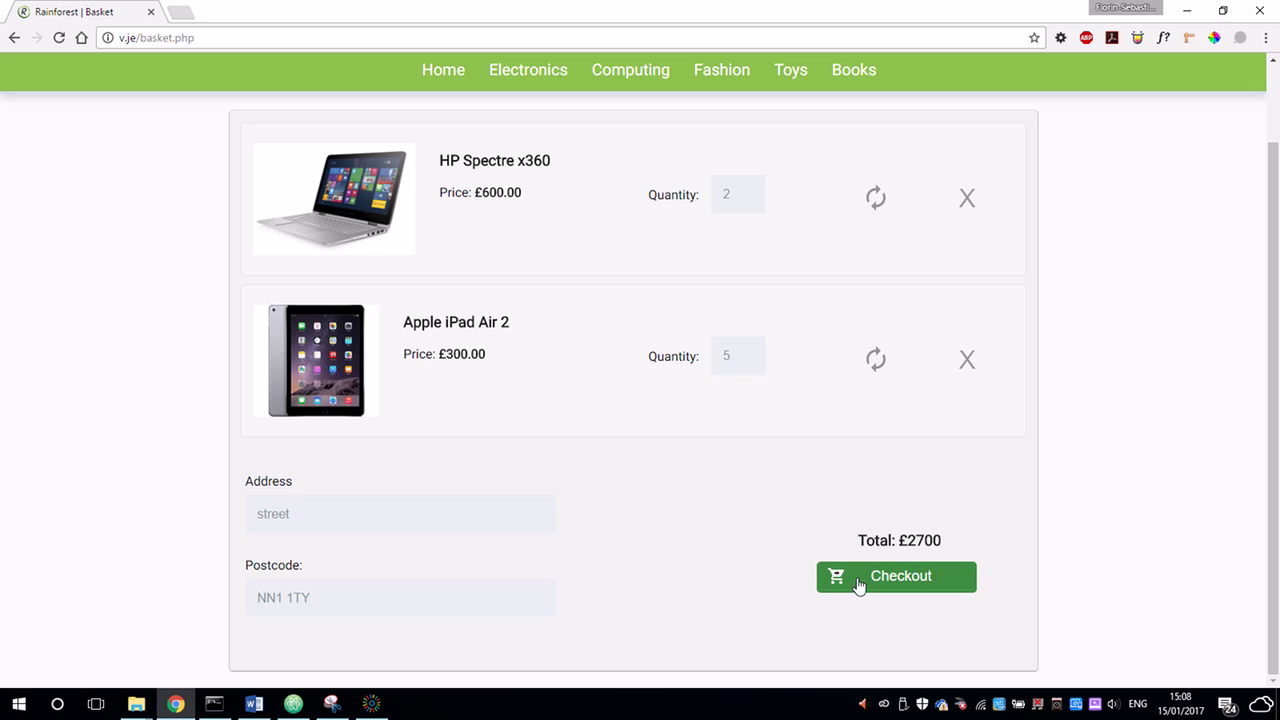
pyautogui.moveTo(457, 523); pyautogui.dragTo(163, 512)
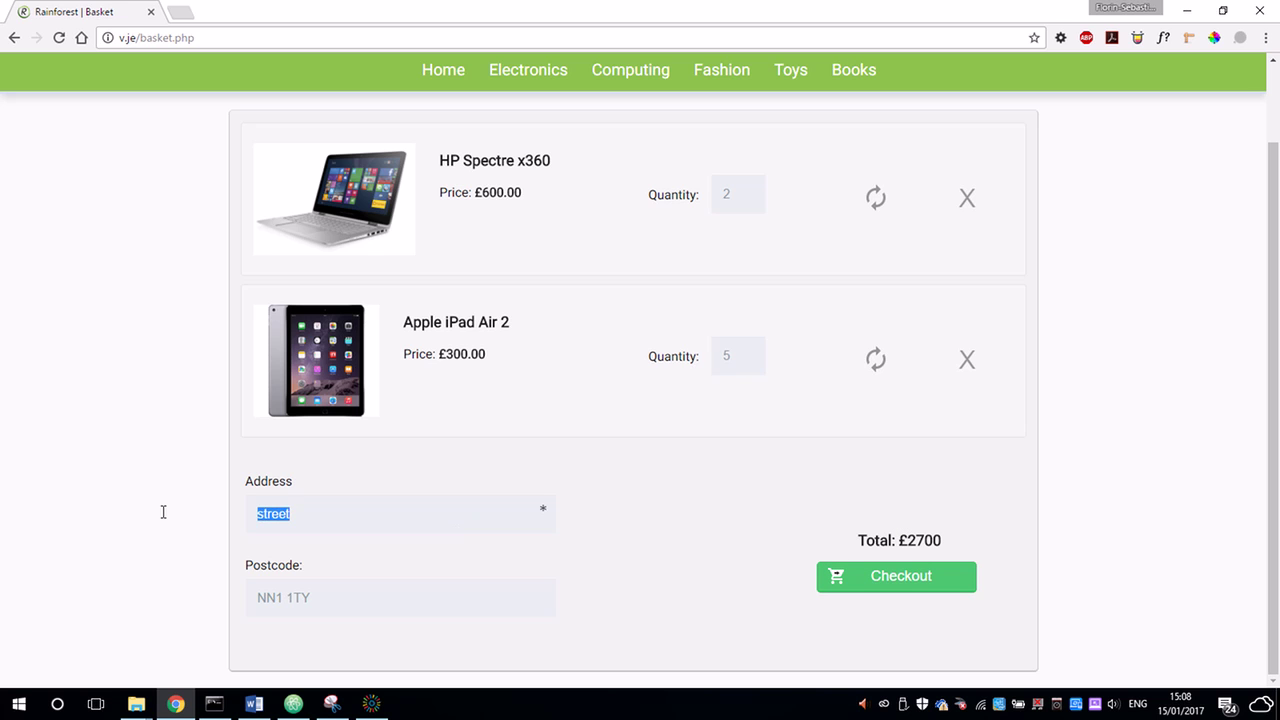
pyautogui.click(432, 515)
pyautogui.click(951, 584)
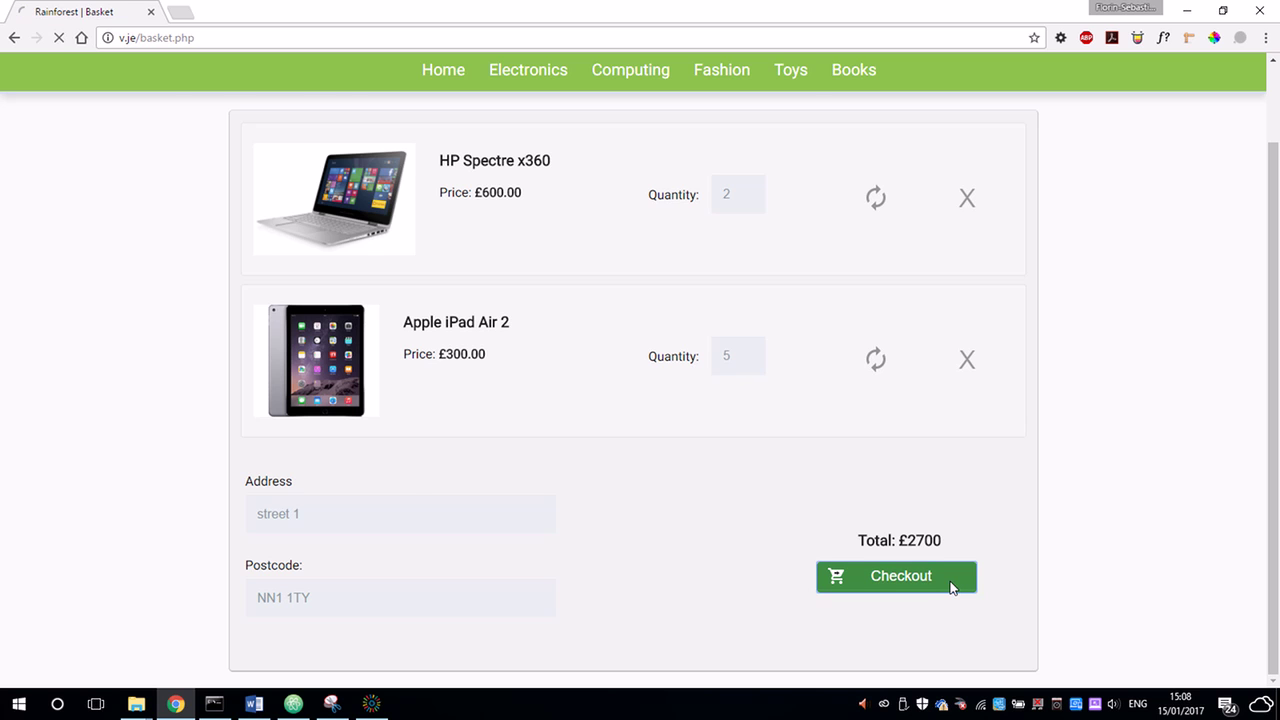
# Review the order summary showing the £2700 order delivered by 18/01/2017.
pyautogui.scroll(-2, 880, 480)
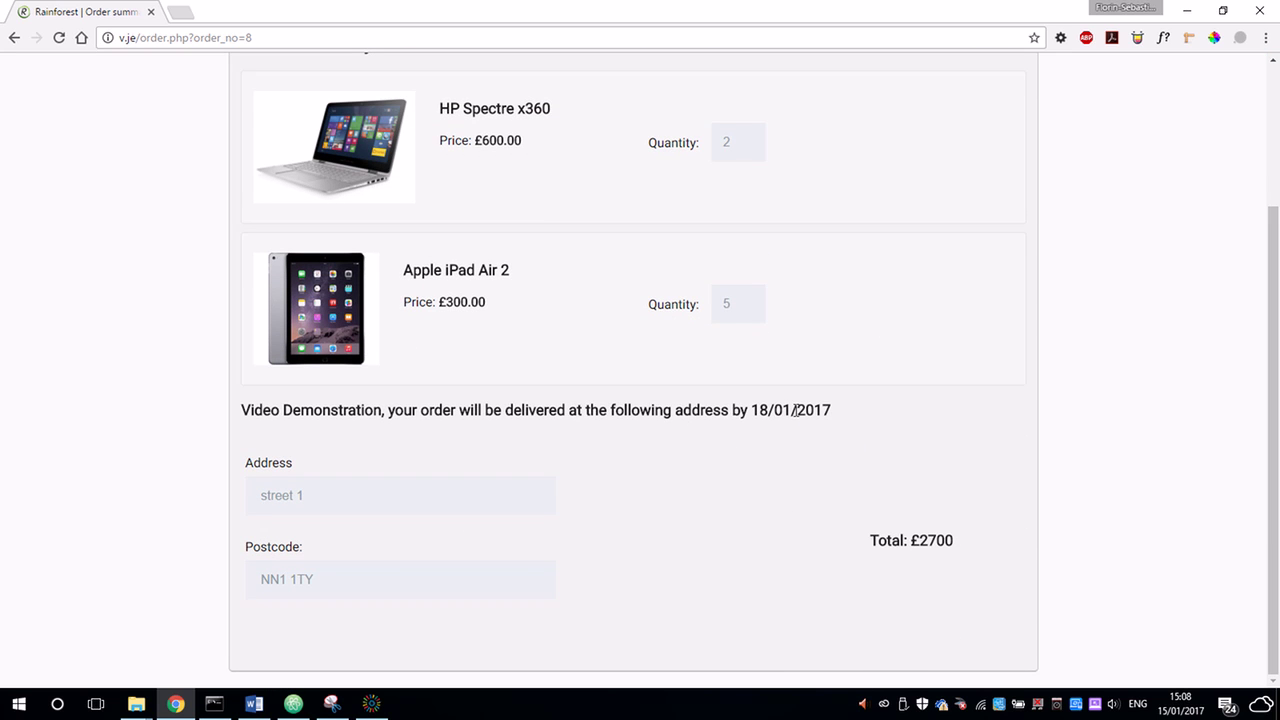
pyautogui.moveTo(771, 406); pyautogui.dragTo(748, 403)
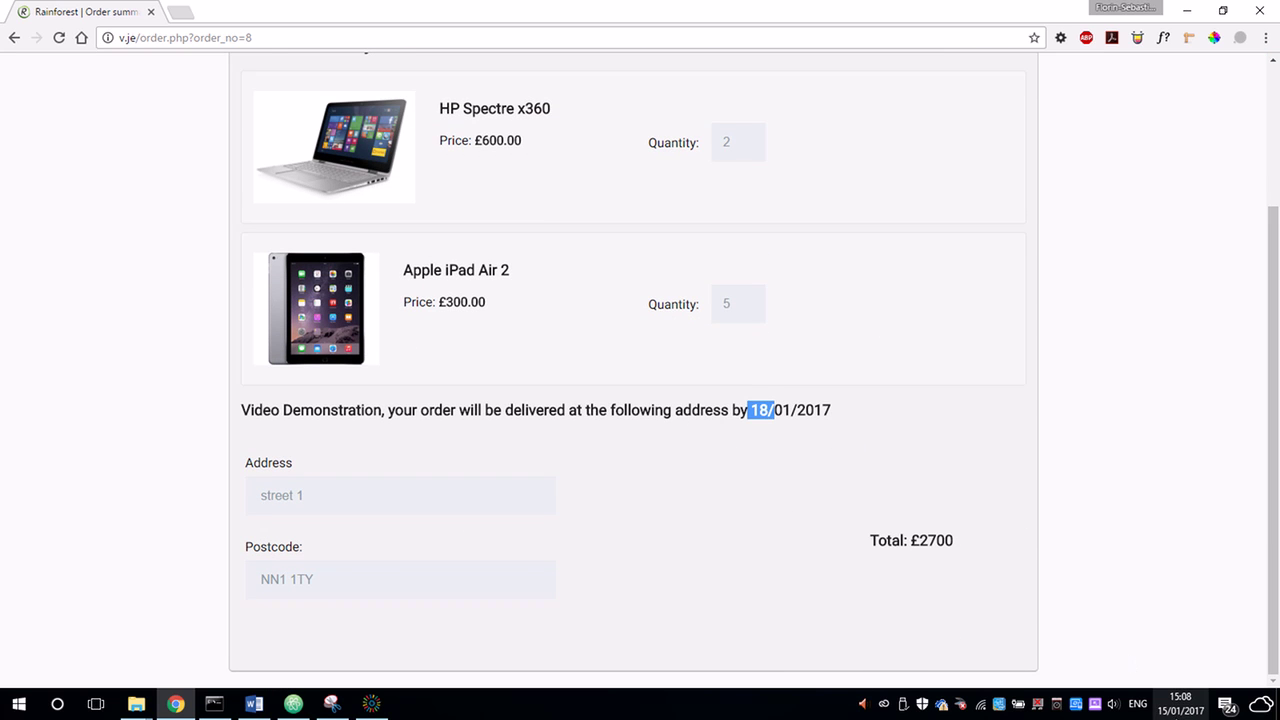
pyautogui.moveTo(1168, 710)
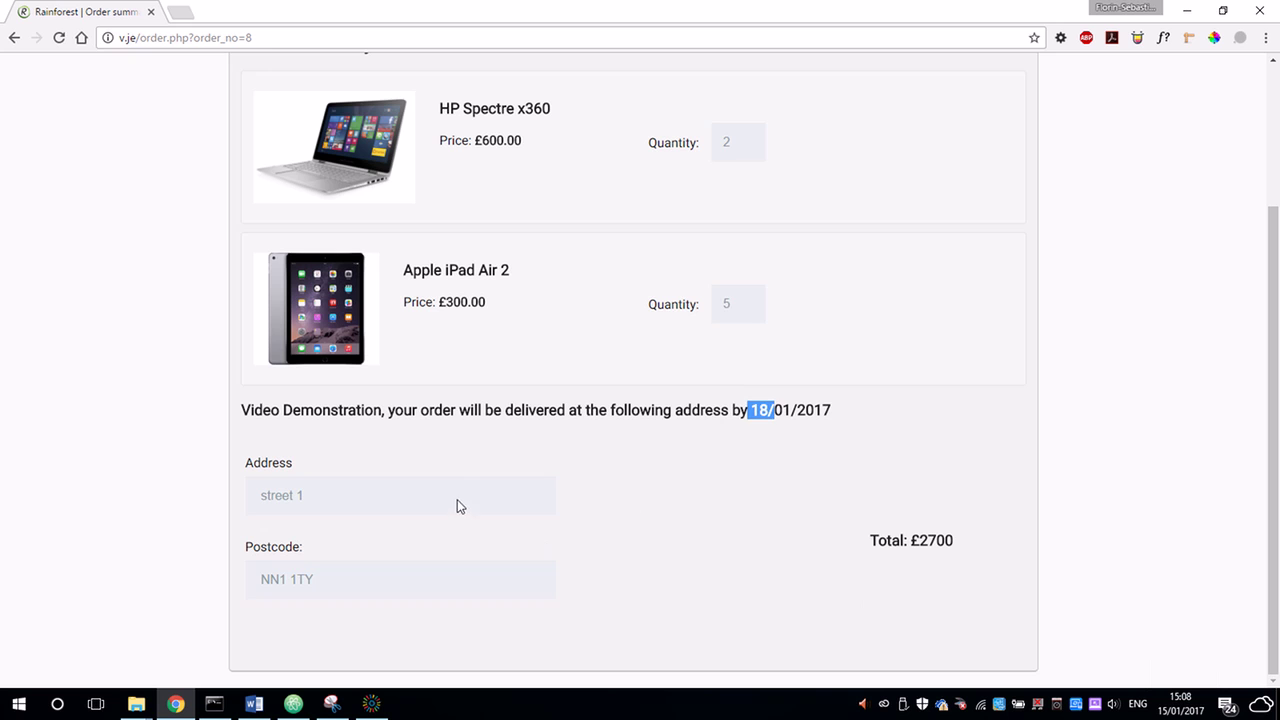
pyautogui.click(634, 510)
pyautogui.scroll(2, 800, 479)
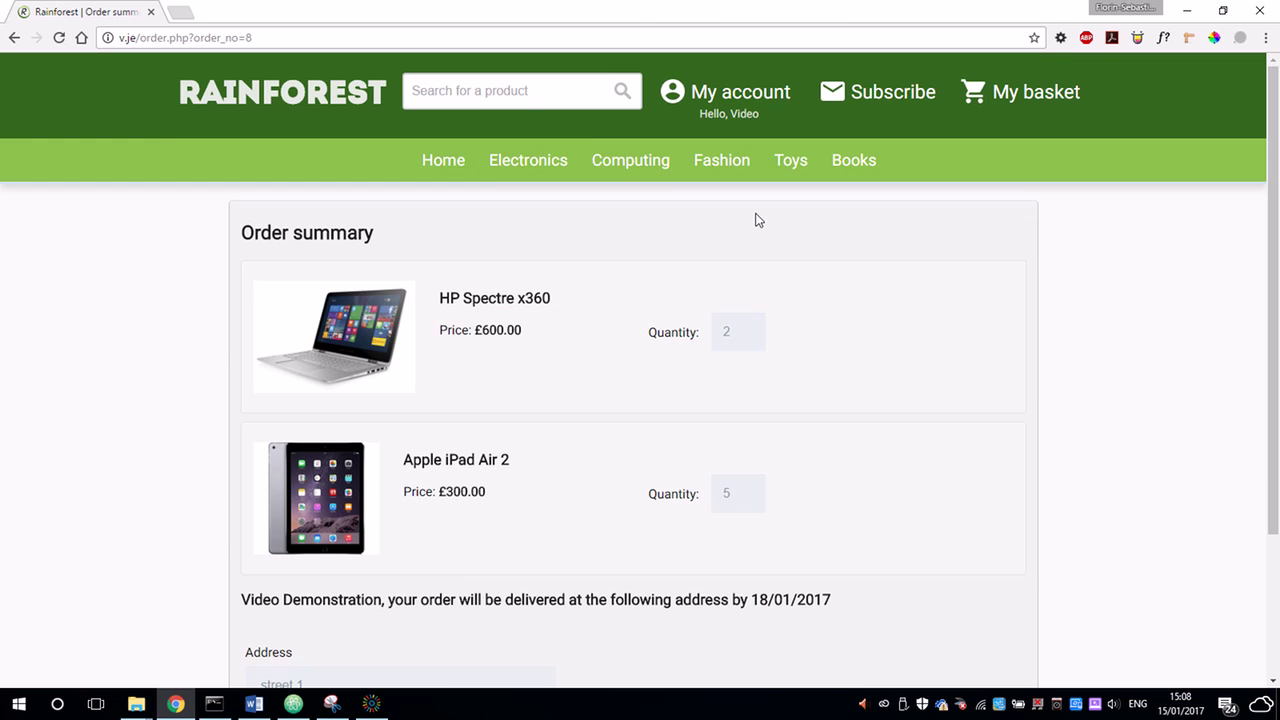
# From the profile, cancel the Apple iPad Air 2 order, leaving two HP Spectre x360 laptops at £1200.
pyautogui.moveTo(729, 97)
pyautogui.click(725, 149)
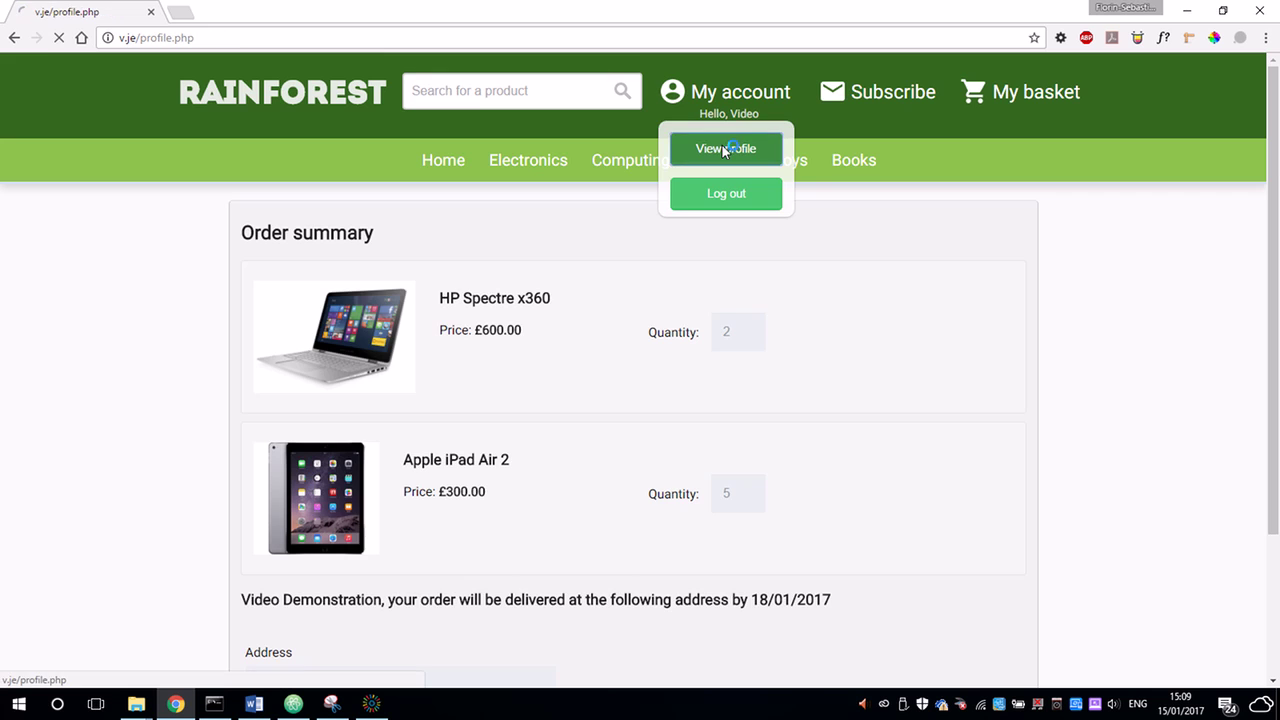
pyautogui.scroll(-5, 474, 260)
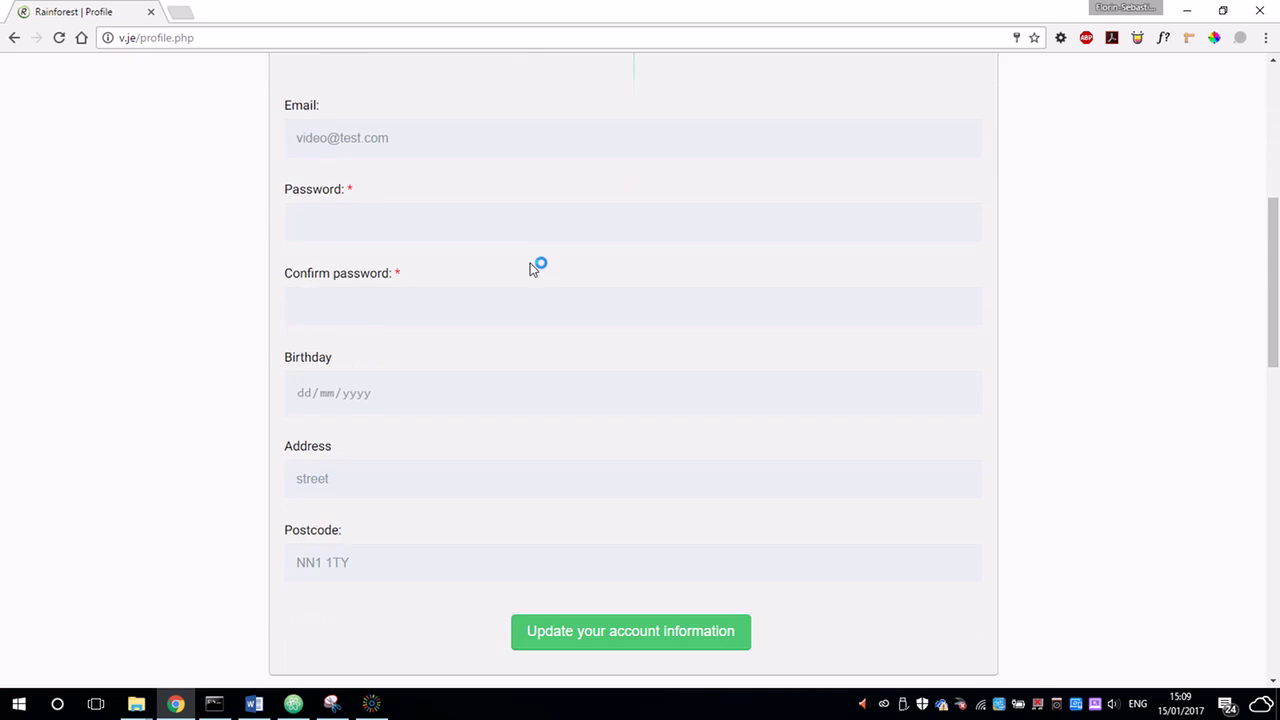
pyautogui.scroll(-10, 533, 268)
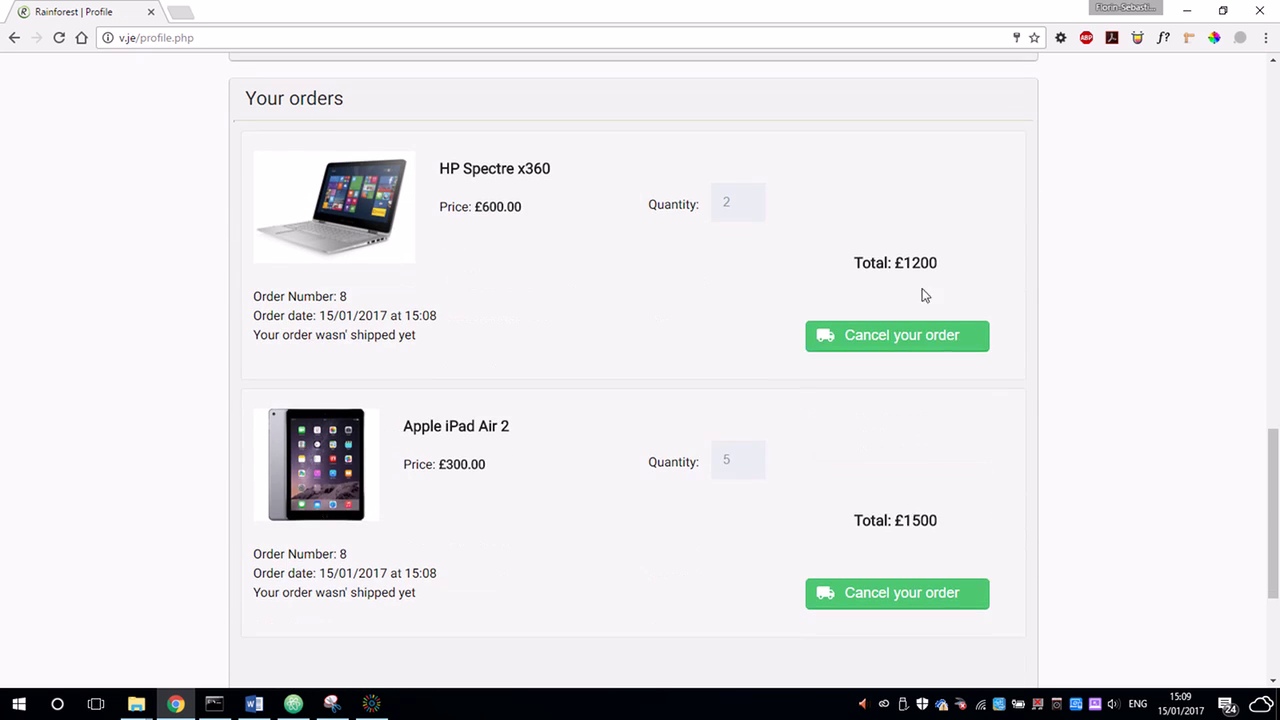
pyautogui.scroll(-2, 663, 274)
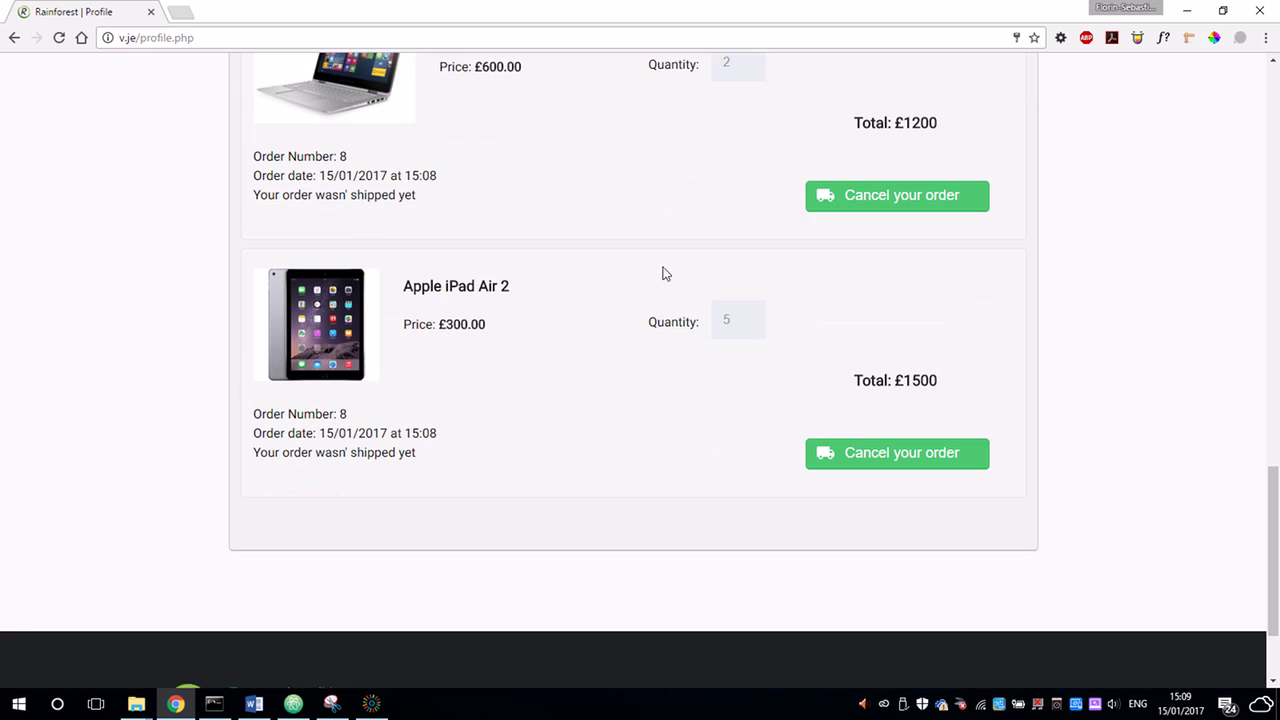
pyautogui.moveTo(346, 394); pyautogui.dragTo(325, 391)
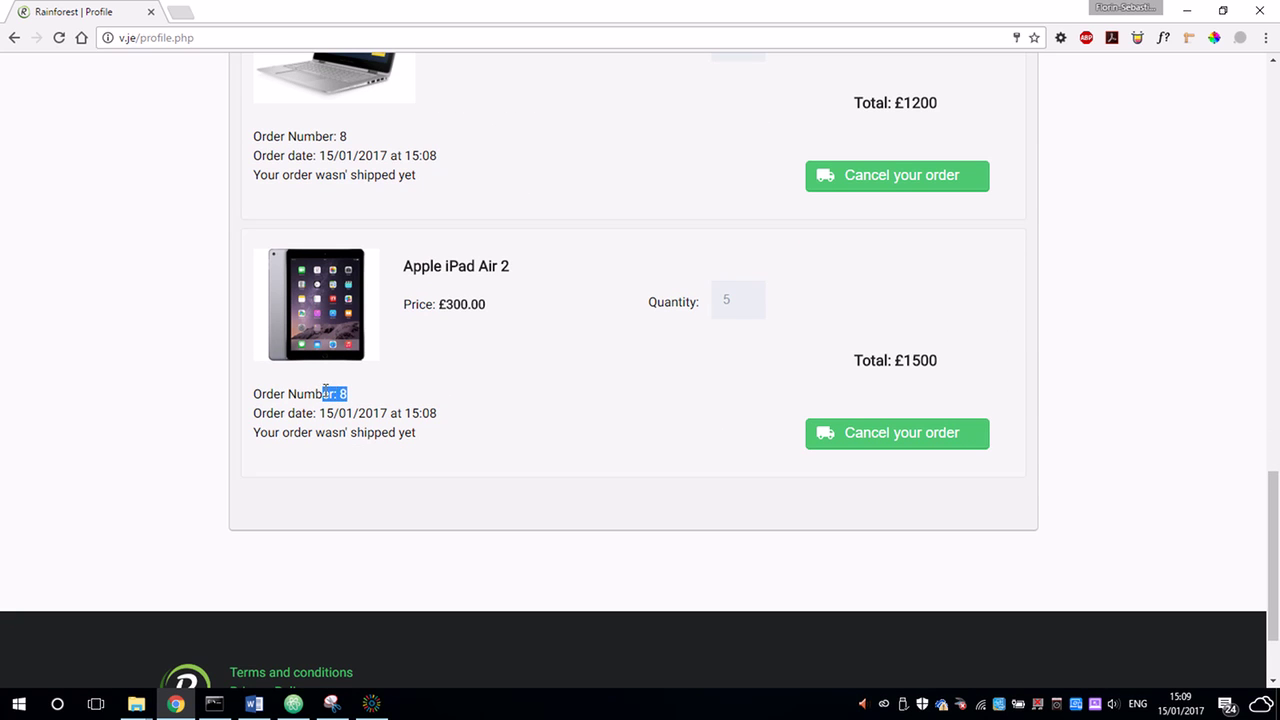
pyautogui.click(900, 443)
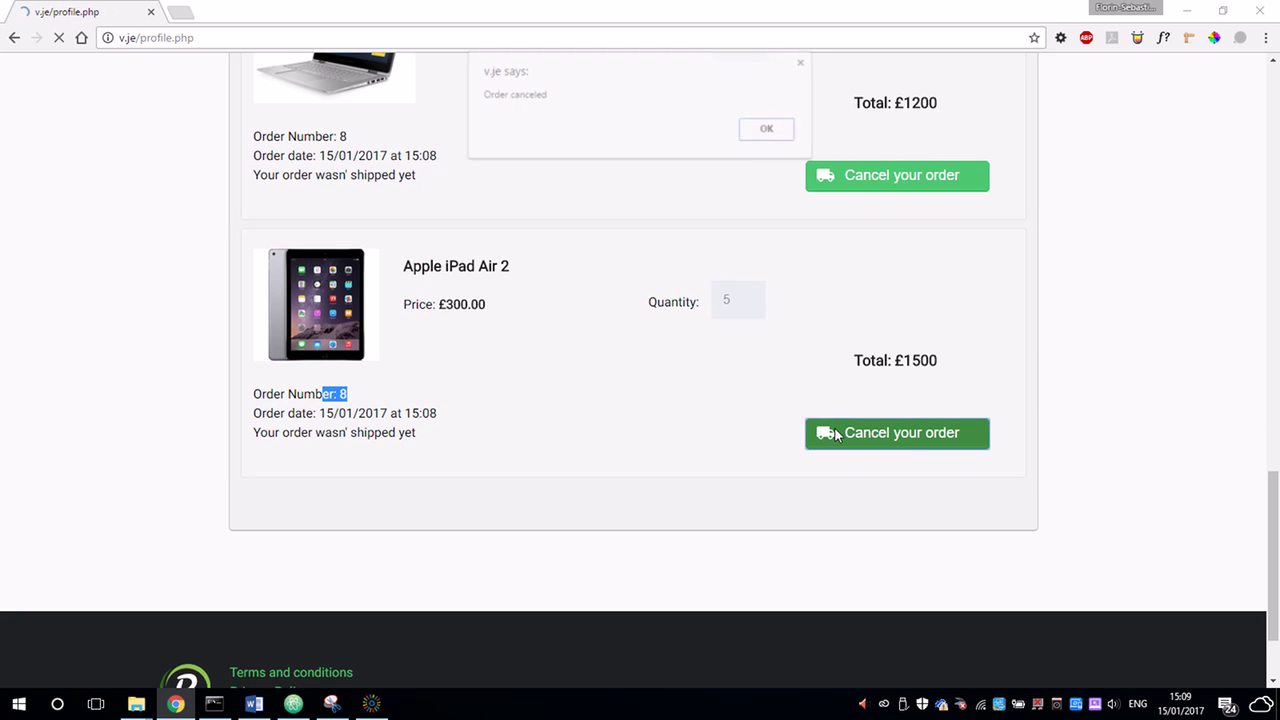
pyautogui.click(768, 131)
pyautogui.scroll(-15, 697, 270)
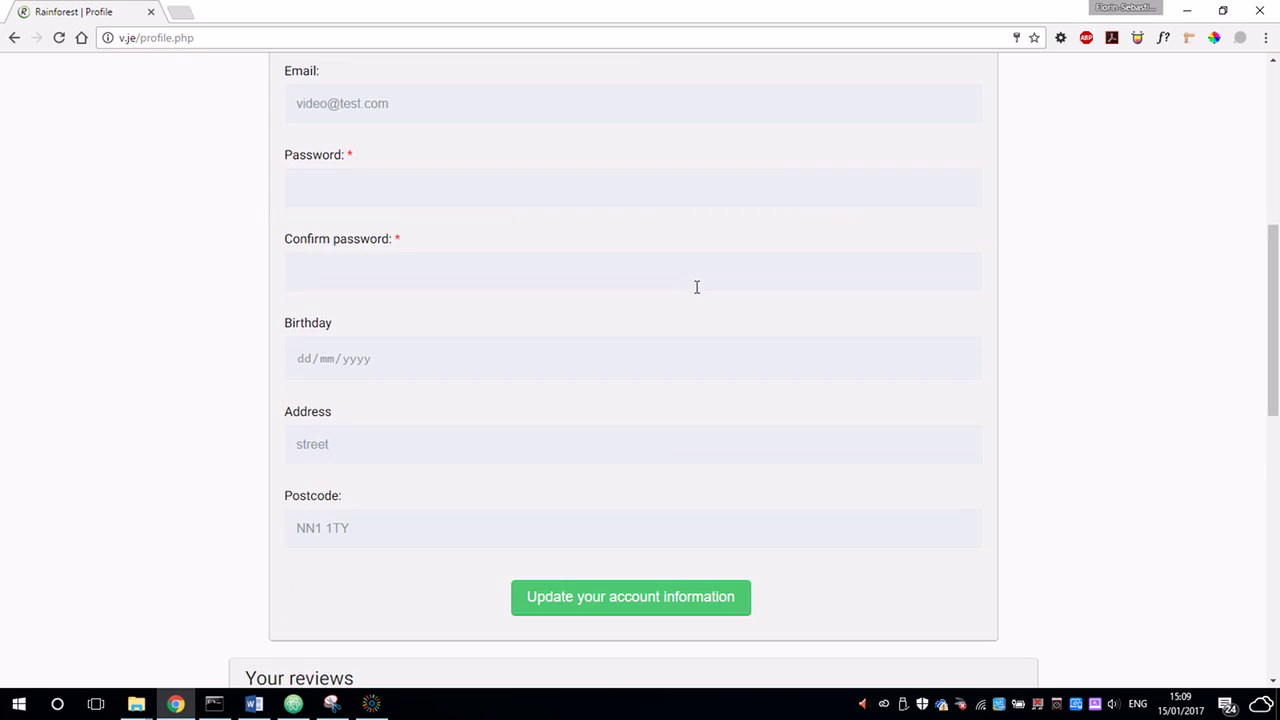
pyautogui.scroll(-1, 700, 289)
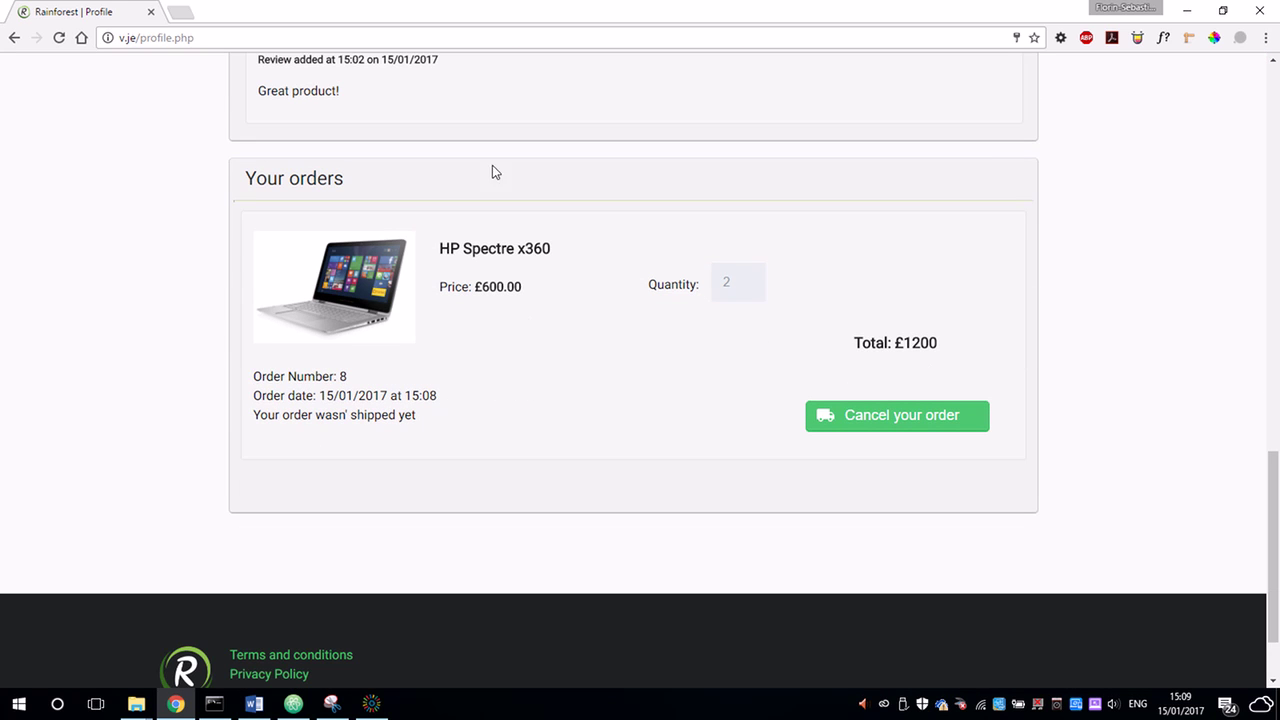
pyautogui.scroll(4, 669, 374)
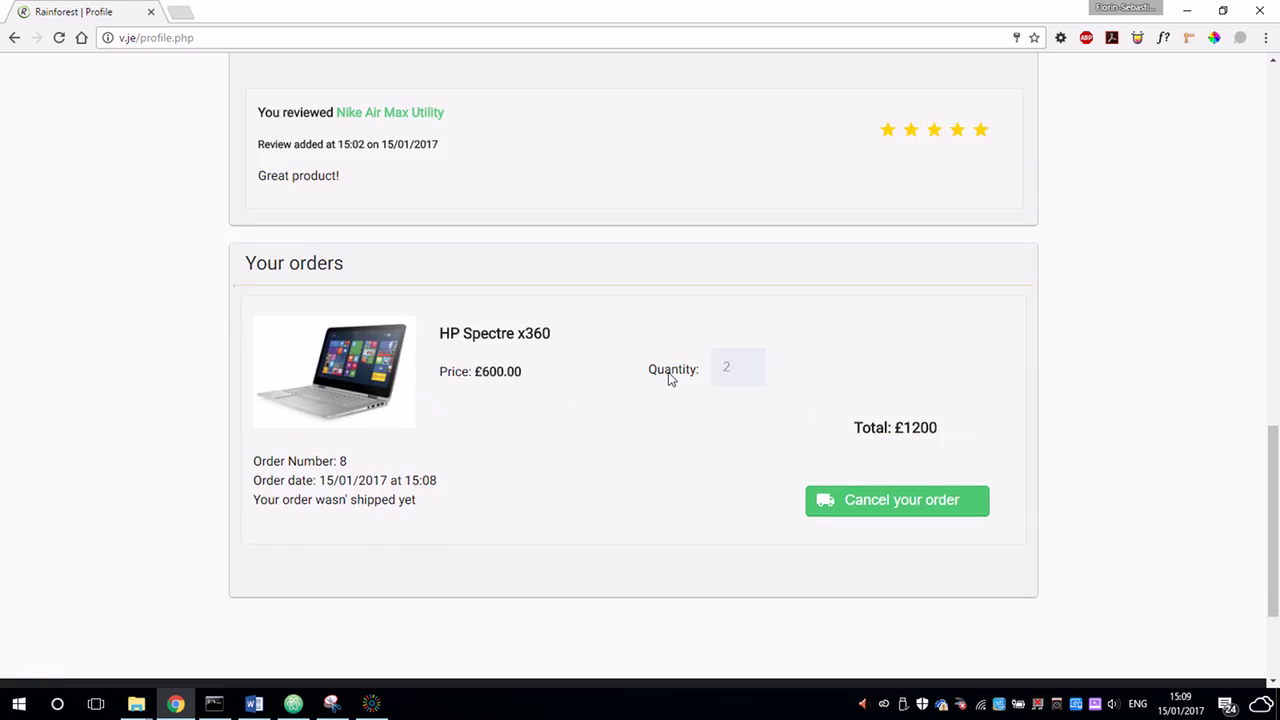
pyautogui.scroll(10, 700, 416)
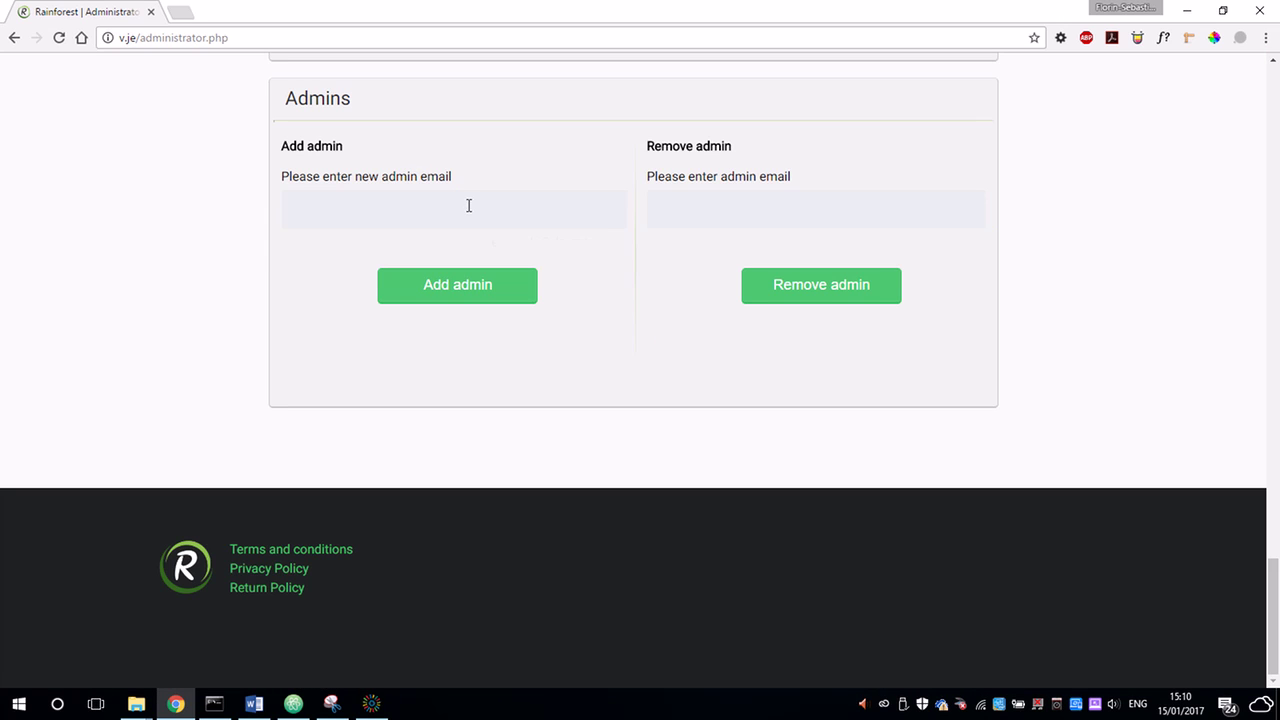
# Add the new customer's e-mail under Add admin and confirm the admin was added.
pyautogui.click(467, 201)
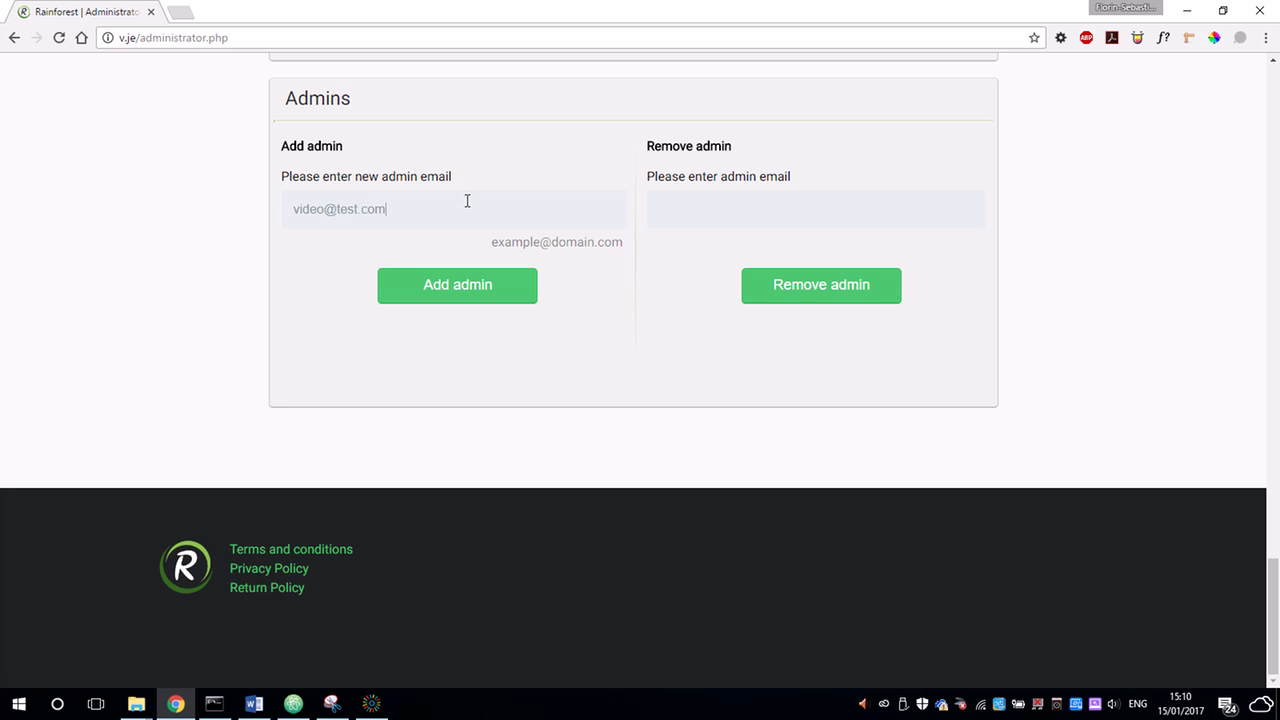
pyautogui.click(457, 286)
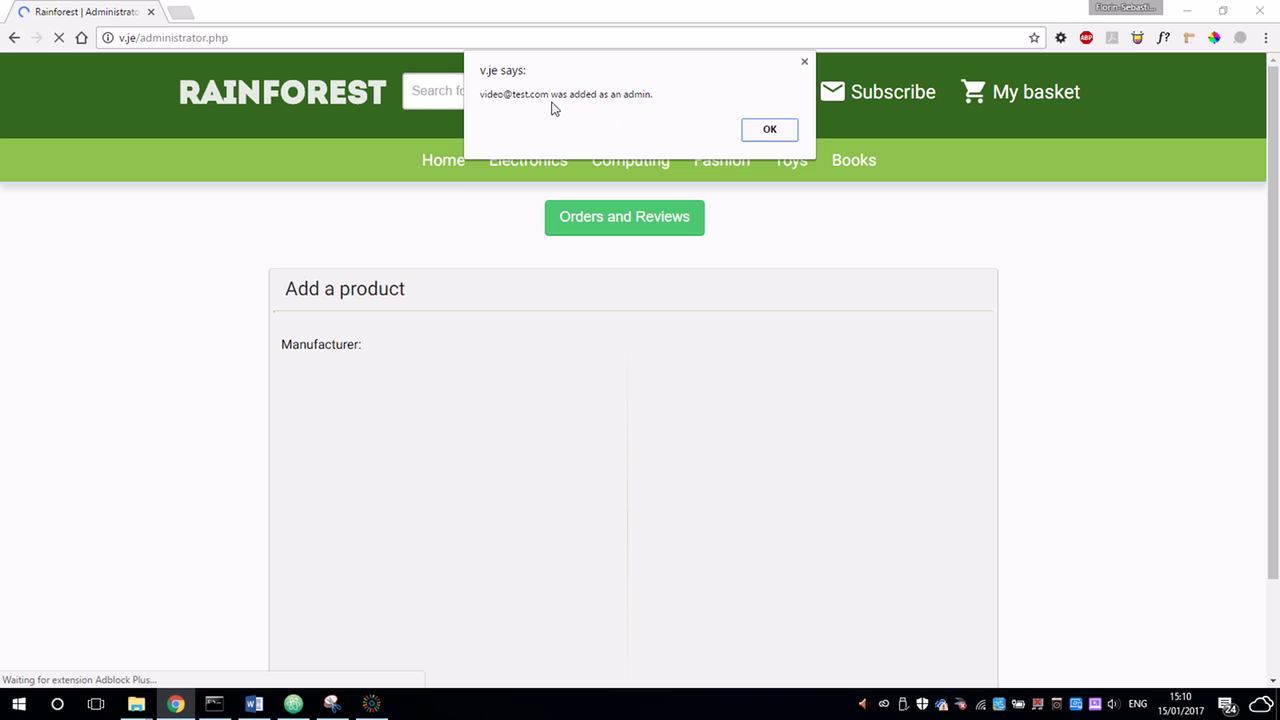
pyautogui.click(775, 134)
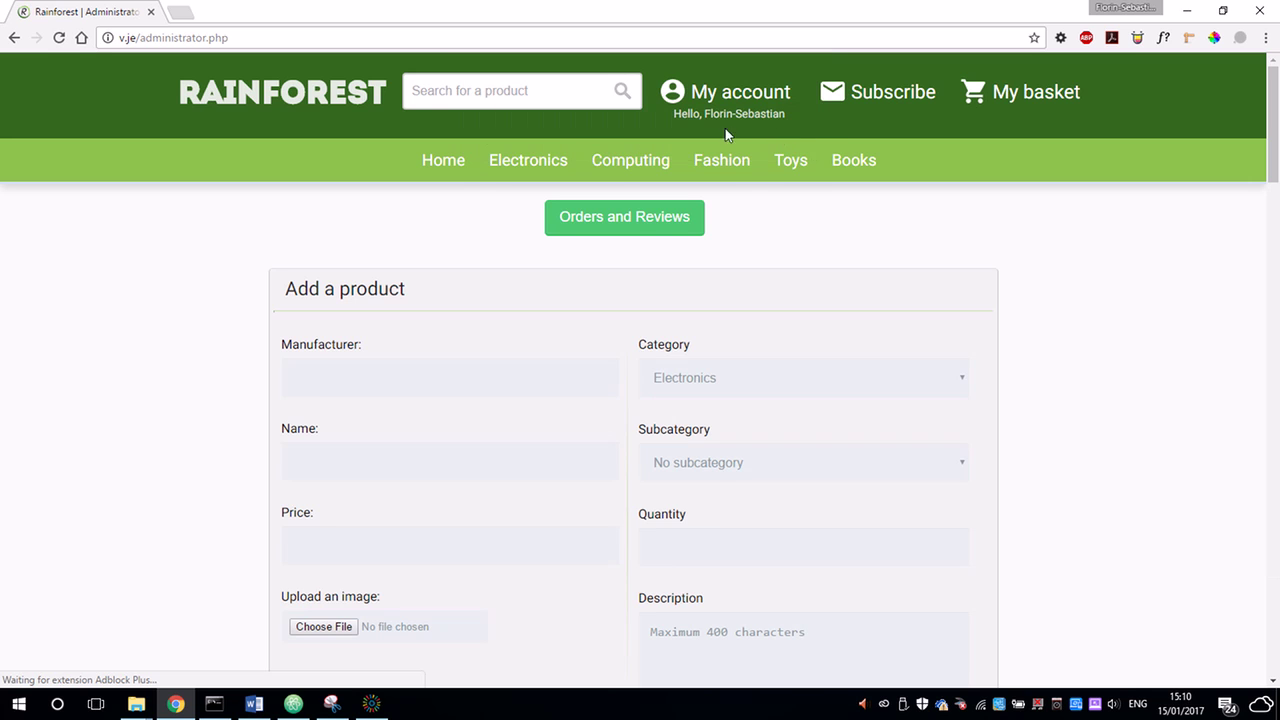
# Log out of the current admin account and go to the sign-in page.
pyautogui.moveTo(715, 98)
pyautogui.click(728, 196)
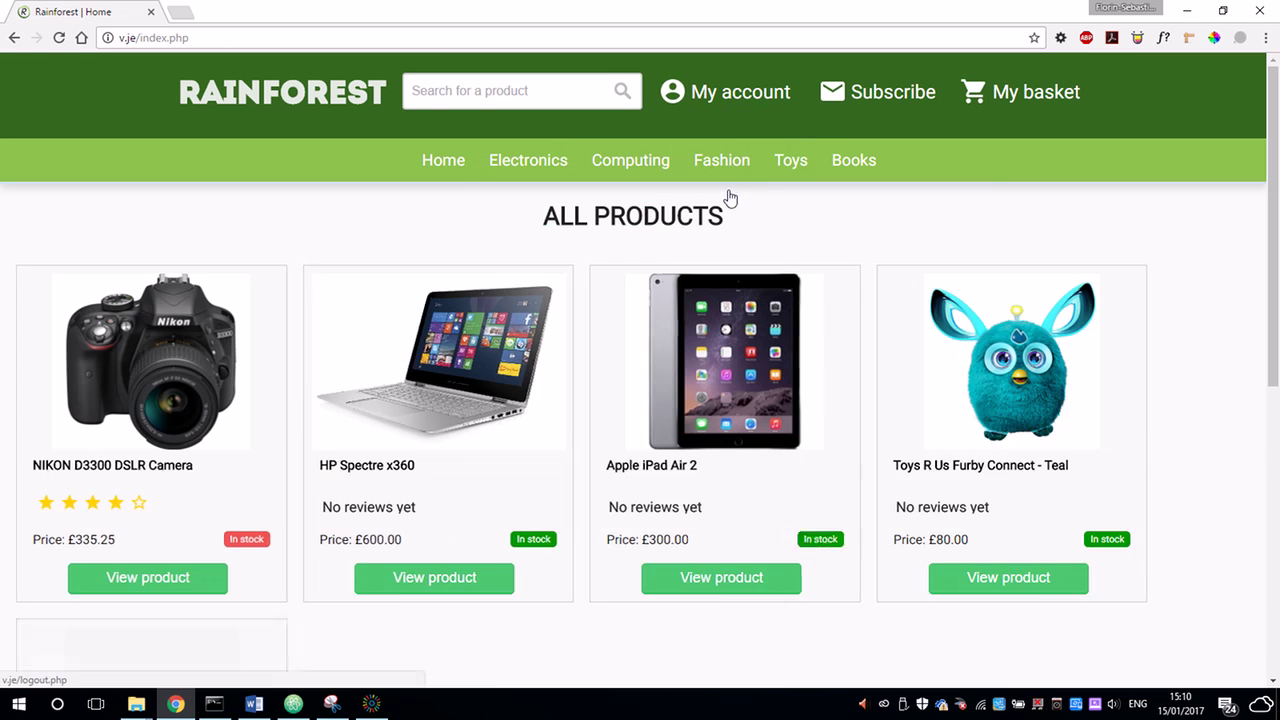
pyautogui.click(730, 95)
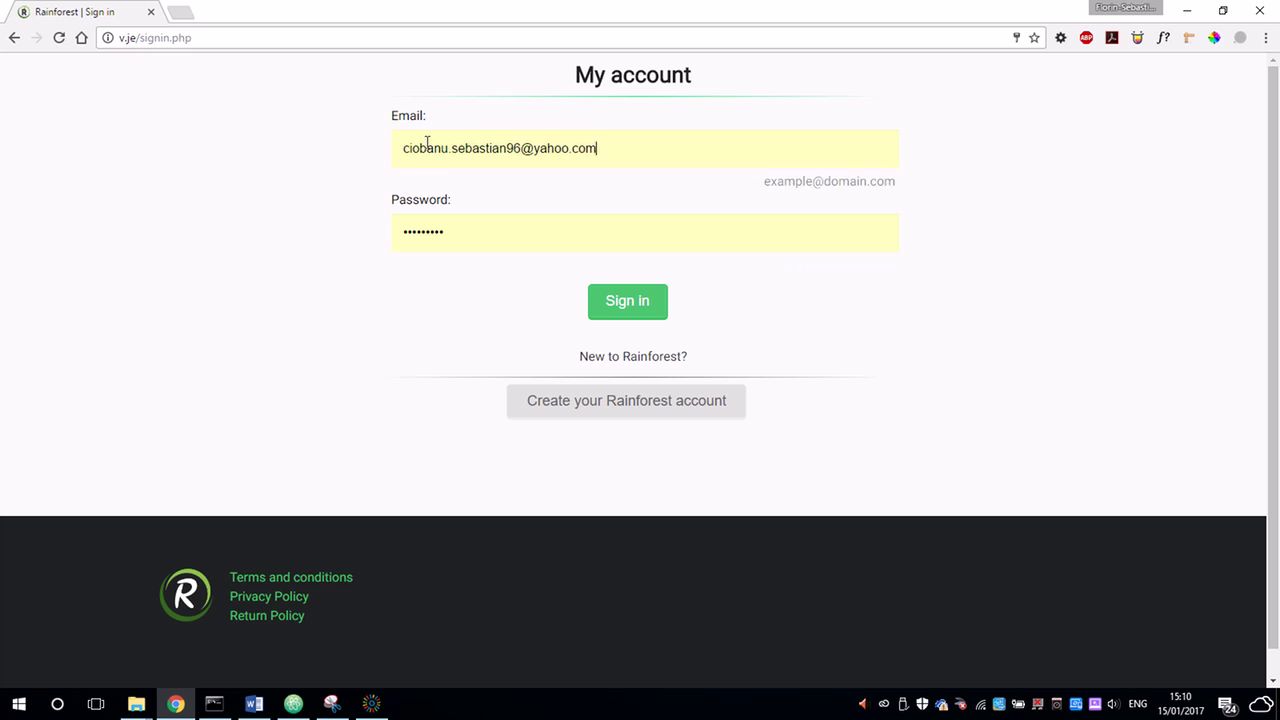
# Sign in with the suggested admin e-mail address and the account password.
pyautogui.tripleClick(486, 140)
pyautogui.write('vi')
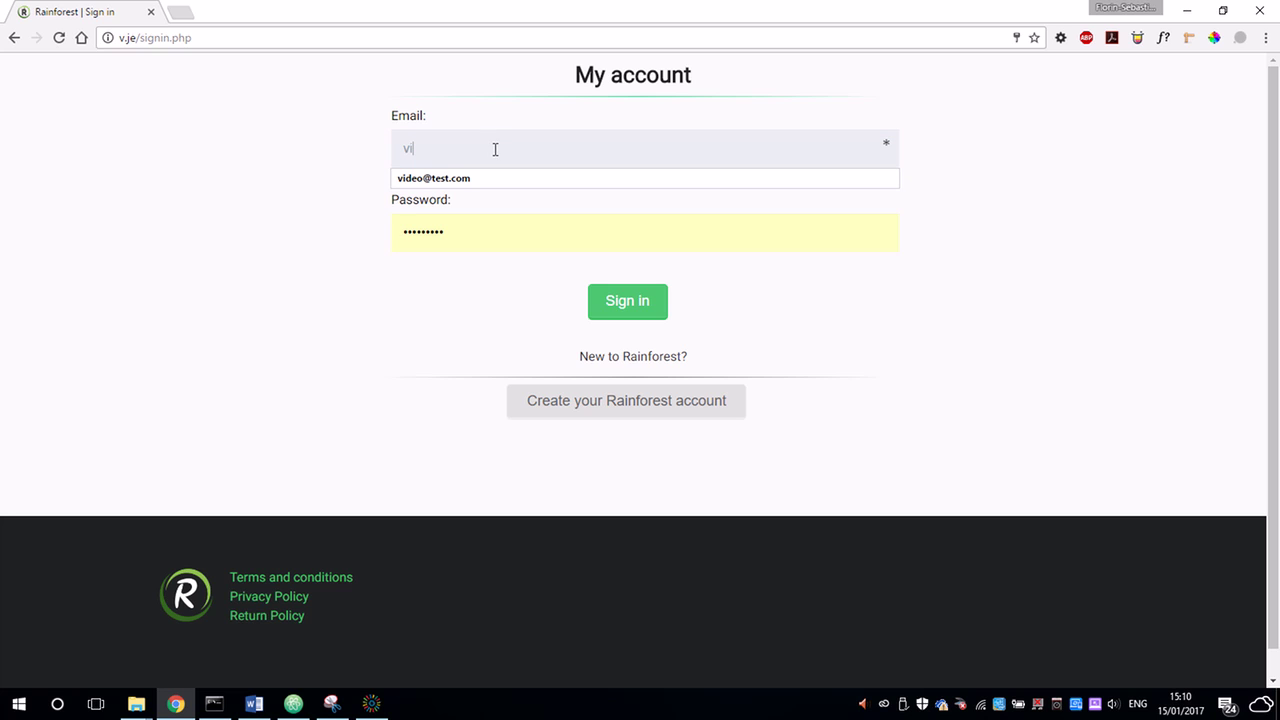
pyautogui.click(478, 179)
pyautogui.tripleClick(463, 231)
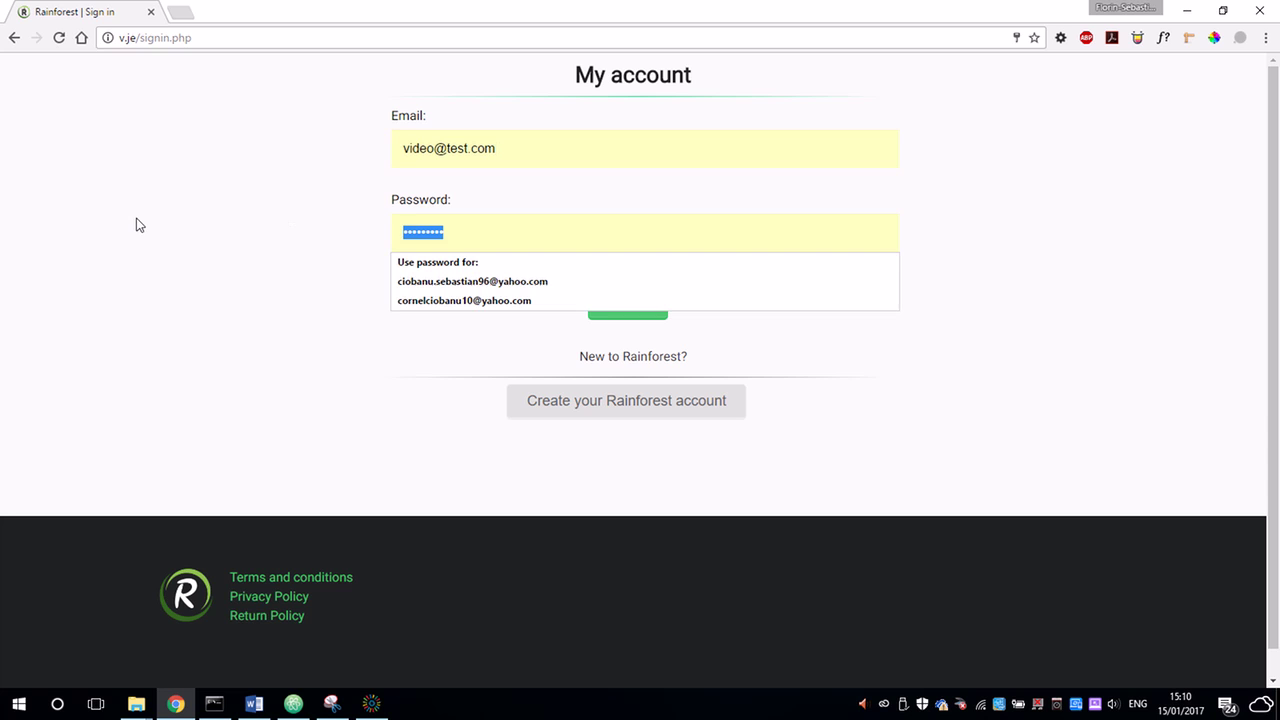
pyautogui.write('passwor')
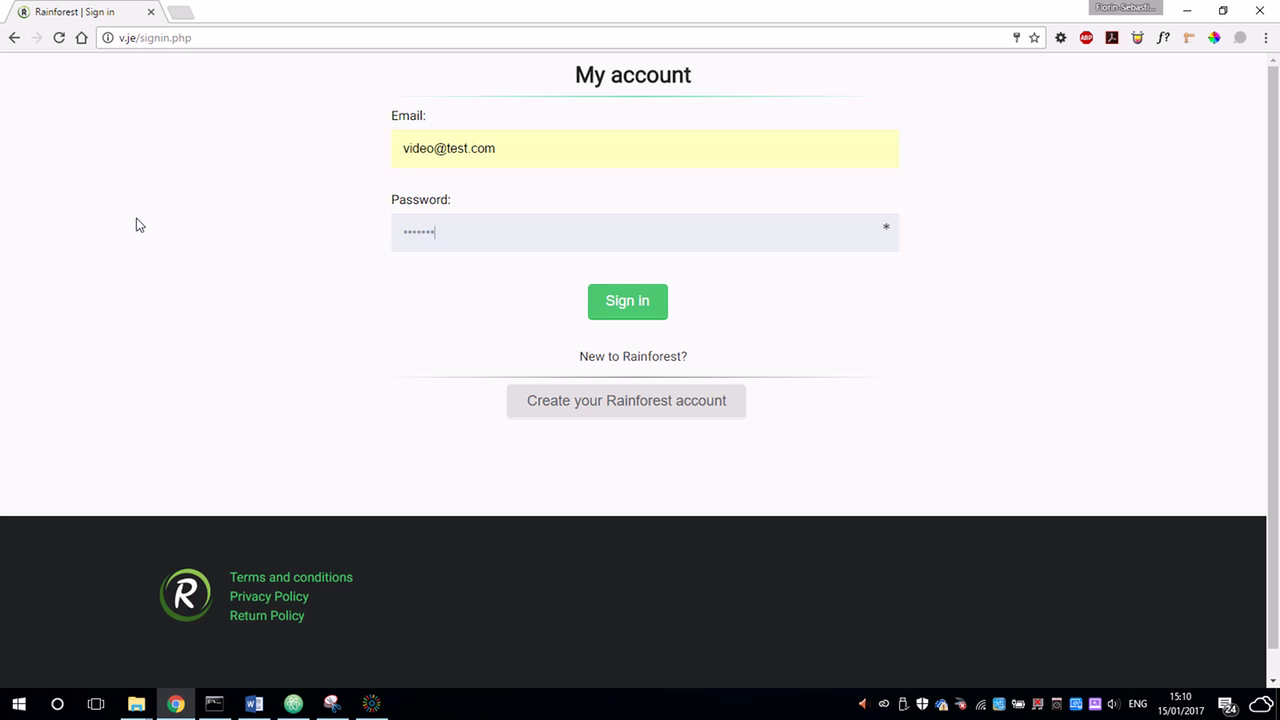
pyautogui.write('d')
pyautogui.click(645, 301)
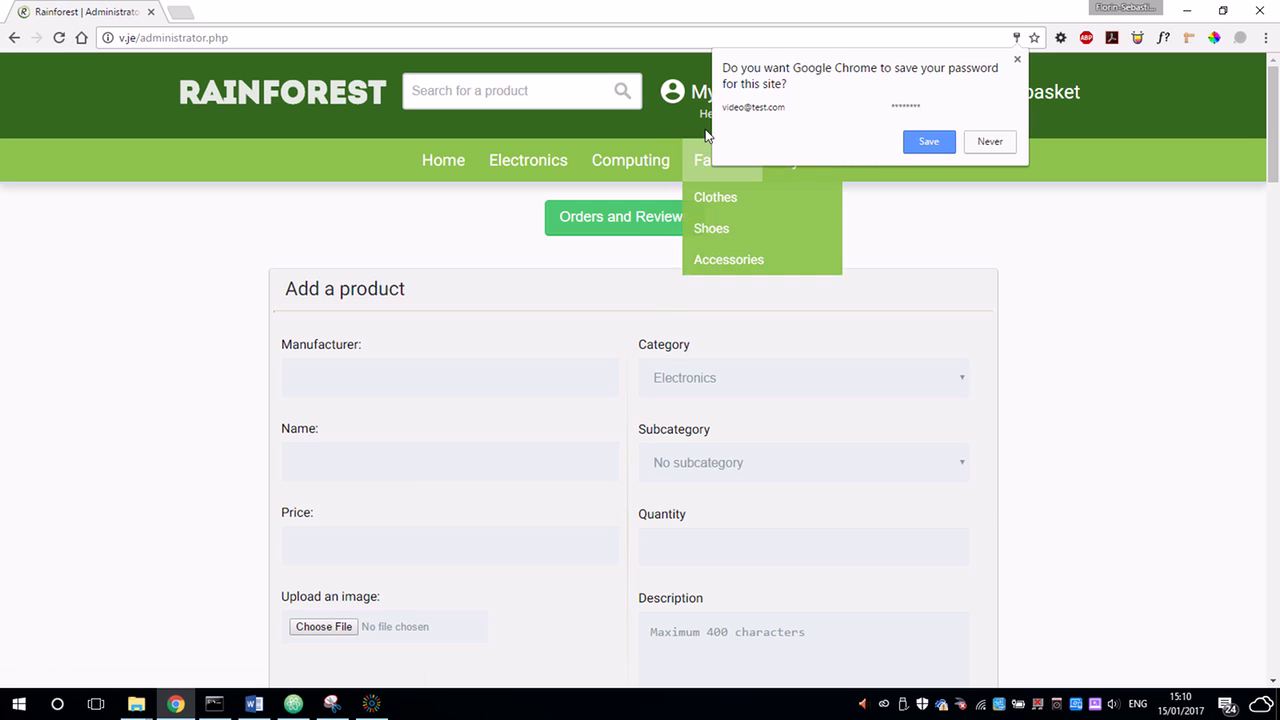
# Dismiss the save-password offer and create the George R.R. Martin Game of Thornes book at £4.00.
pyautogui.click(1017, 60)
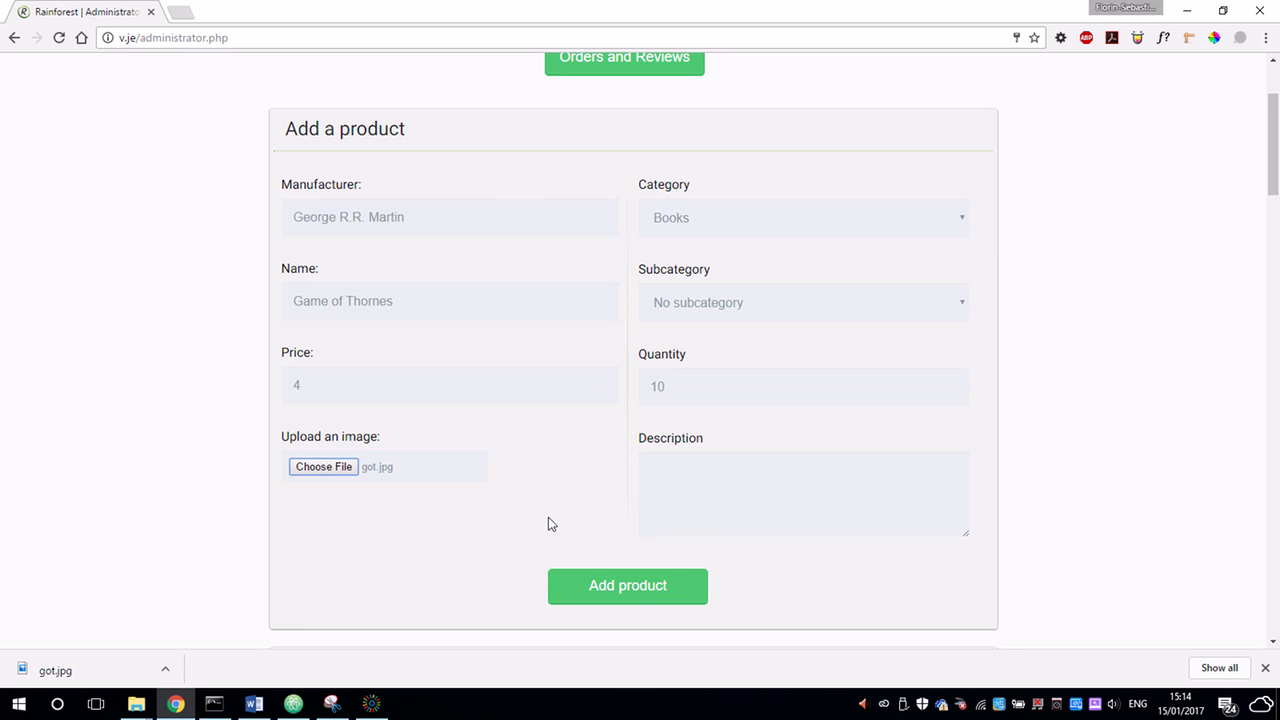
pyautogui.click(681, 590)
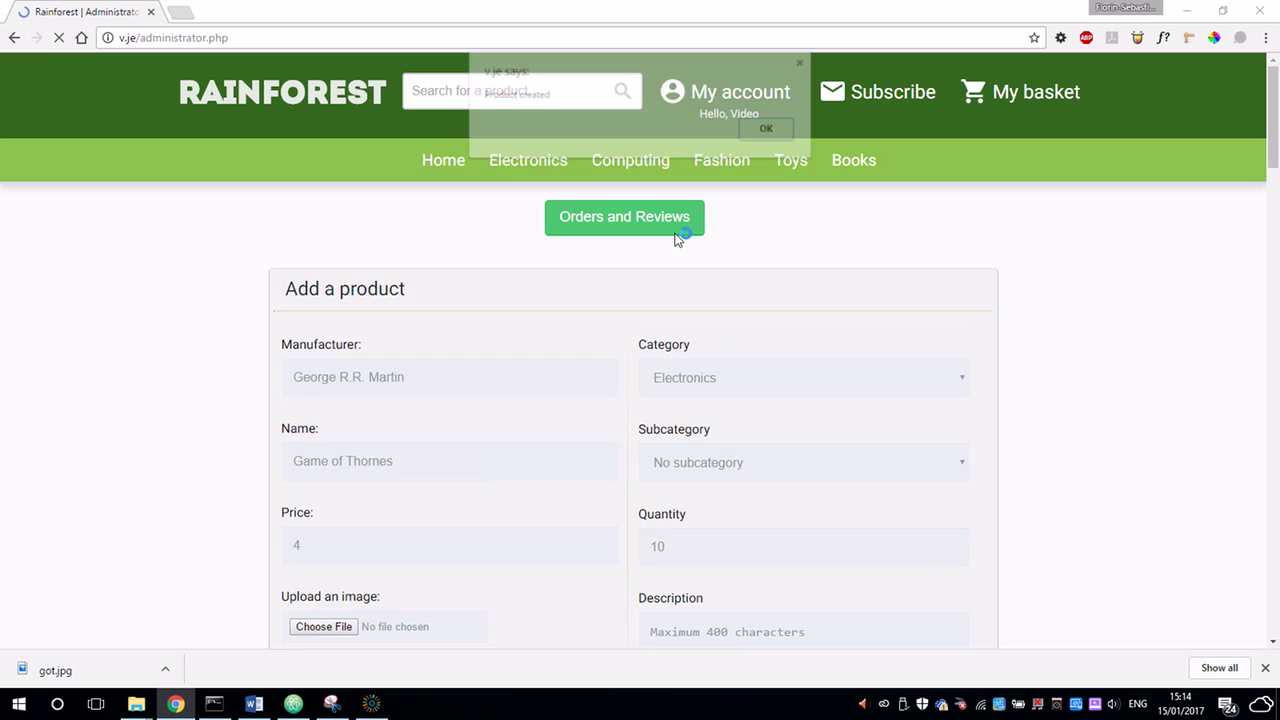
pyautogui.click(766, 130)
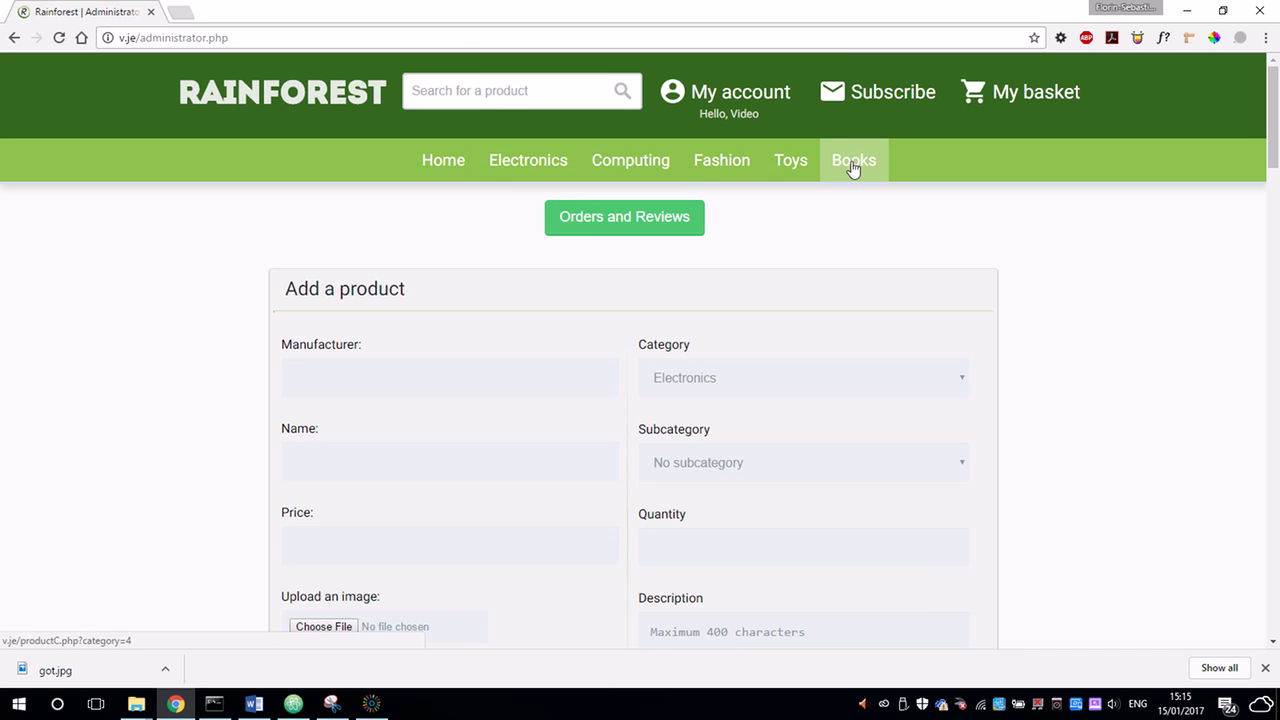
# Check the new book in the Books listing and its product page, then return to admin.
pyautogui.click(851, 161)
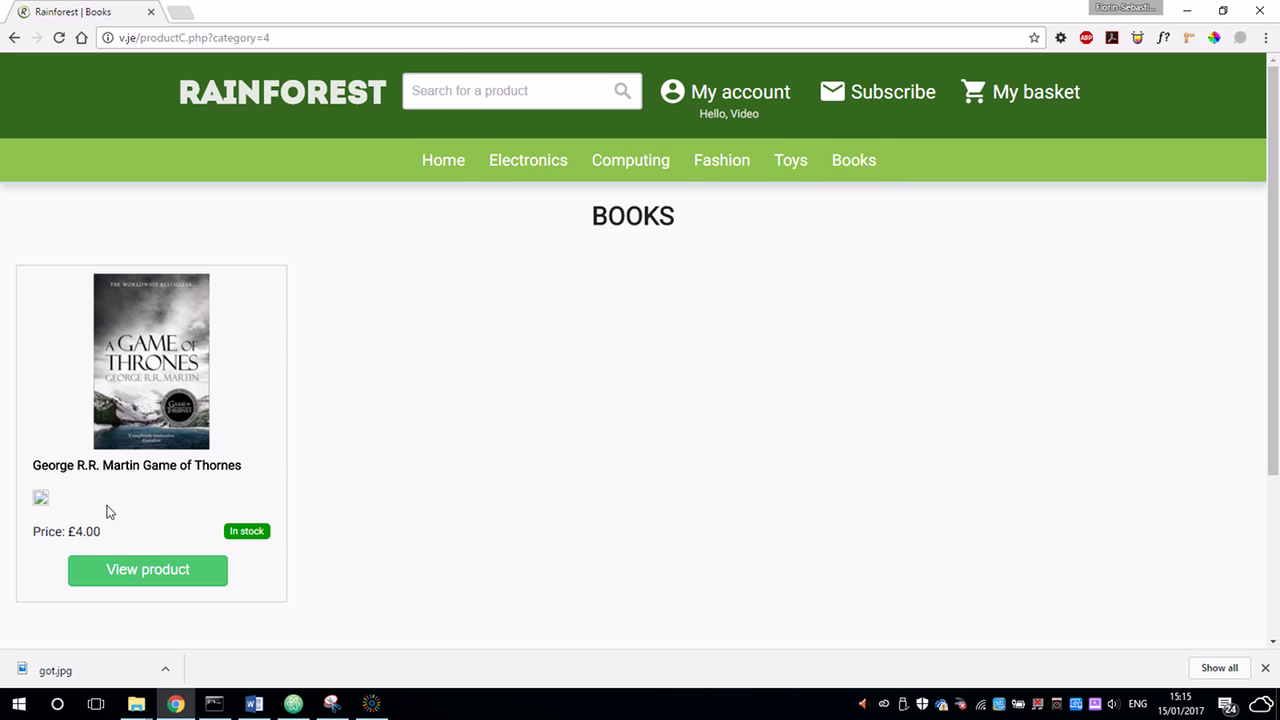
pyautogui.click(60, 38)
pyautogui.click(149, 580)
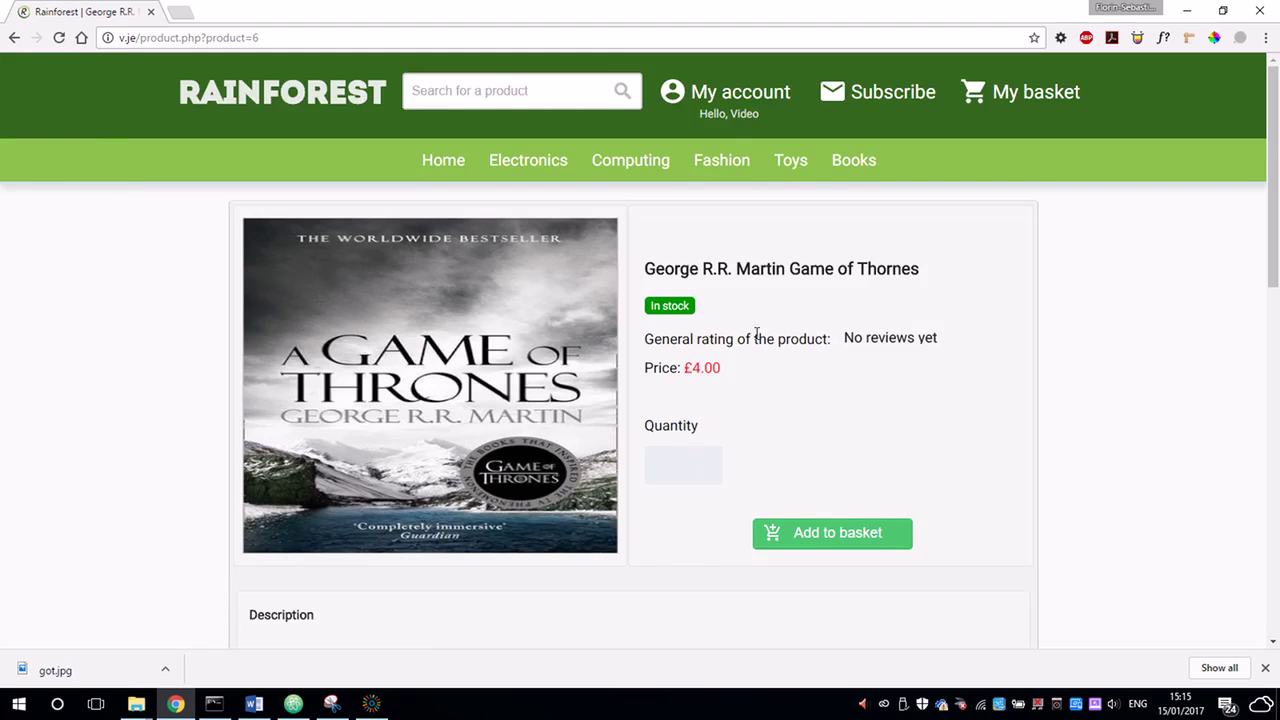
pyautogui.scroll(-1, 751, 337)
pyautogui.scroll(-2, 750, 440)
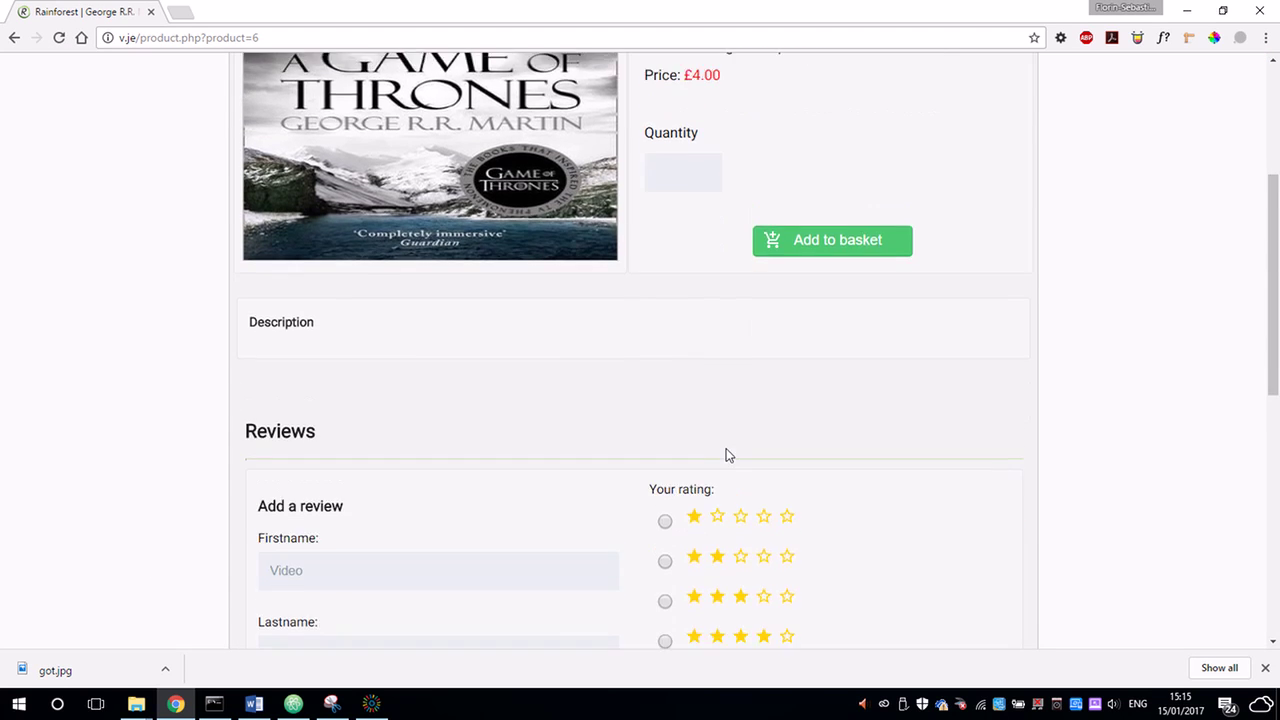
pyautogui.scroll(3, 726, 451)
pyautogui.click(855, 168)
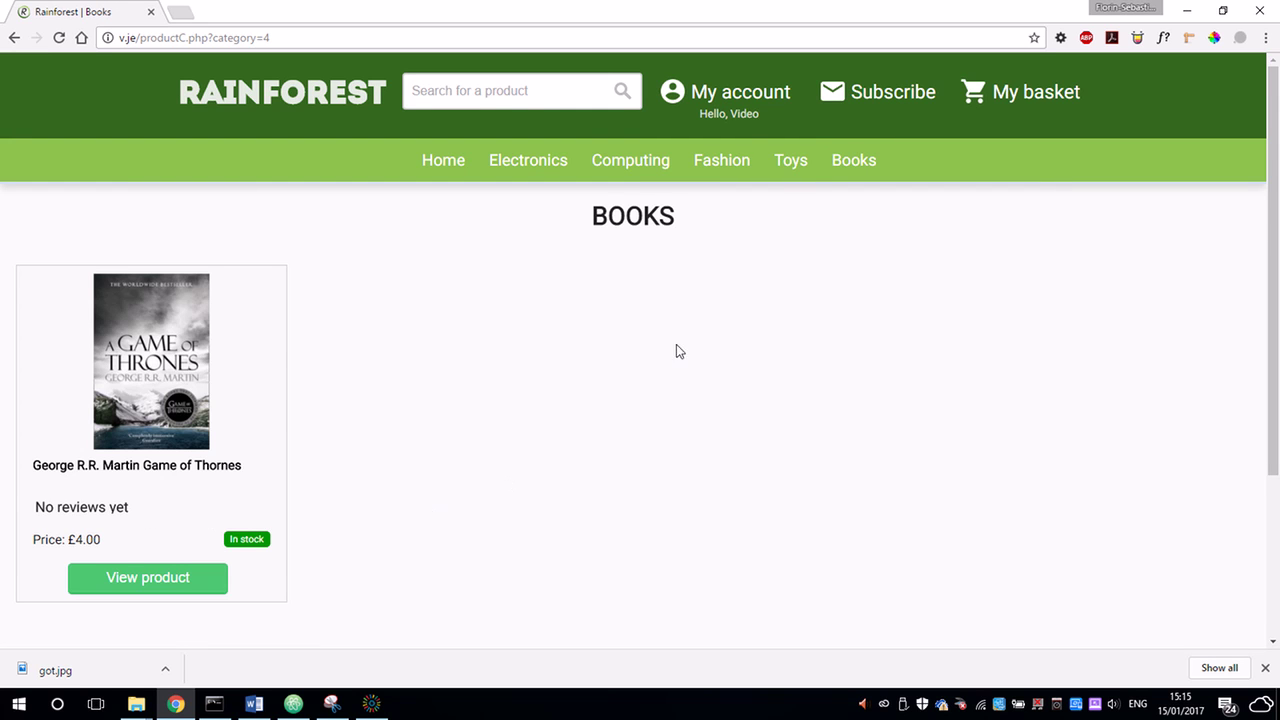
pyautogui.moveTo(757, 110)
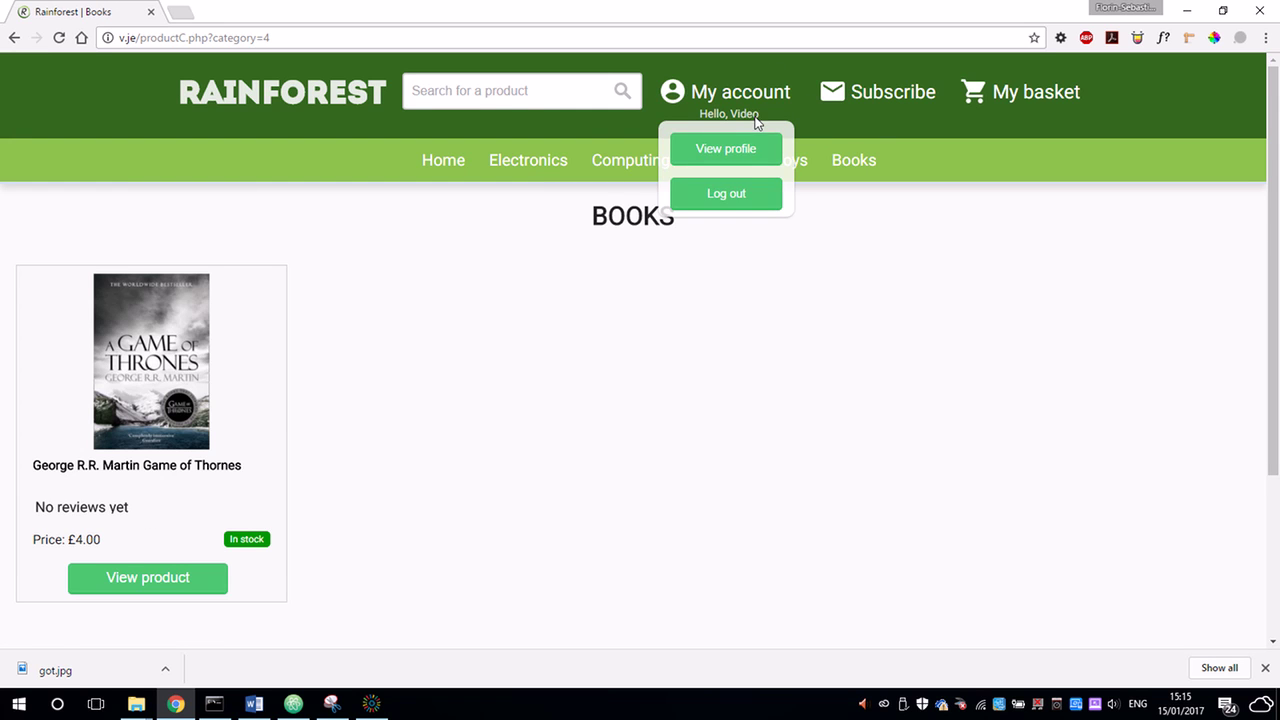
pyautogui.click(749, 148)
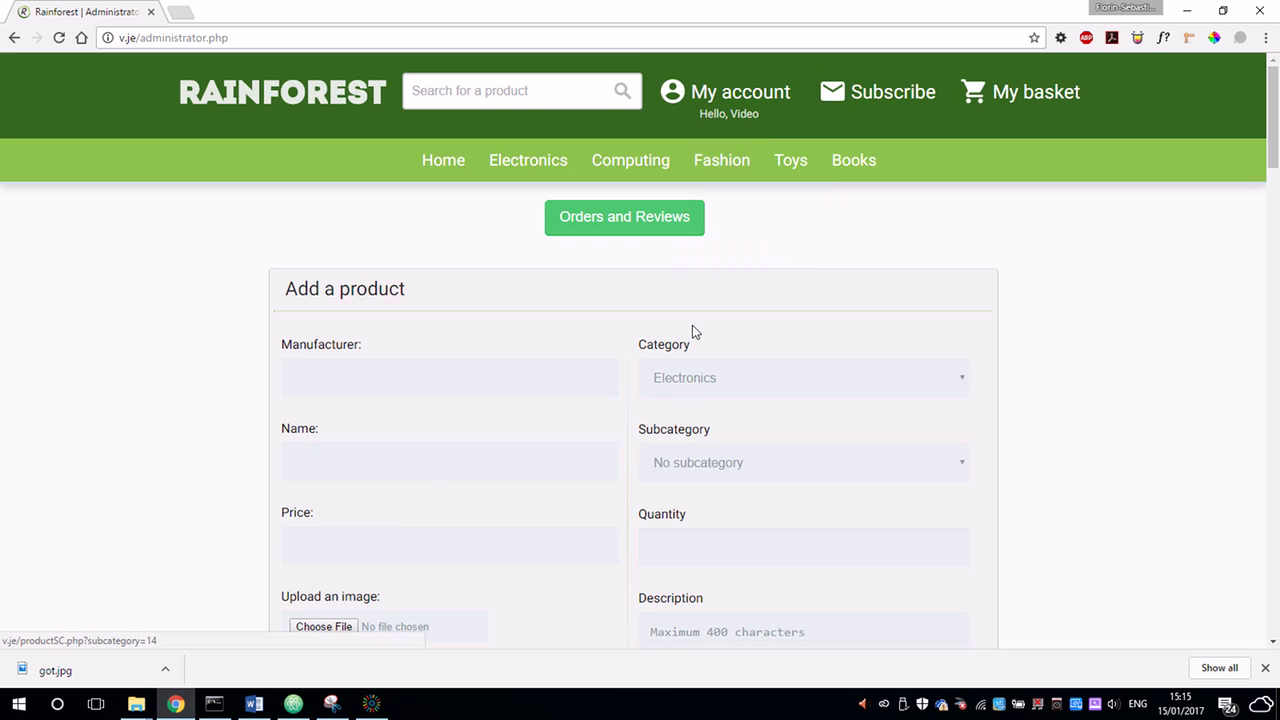
# Load Game of Thornes into the edit form and rename it Game of Thornes 2.
pyautogui.scroll(-3, 697, 333)
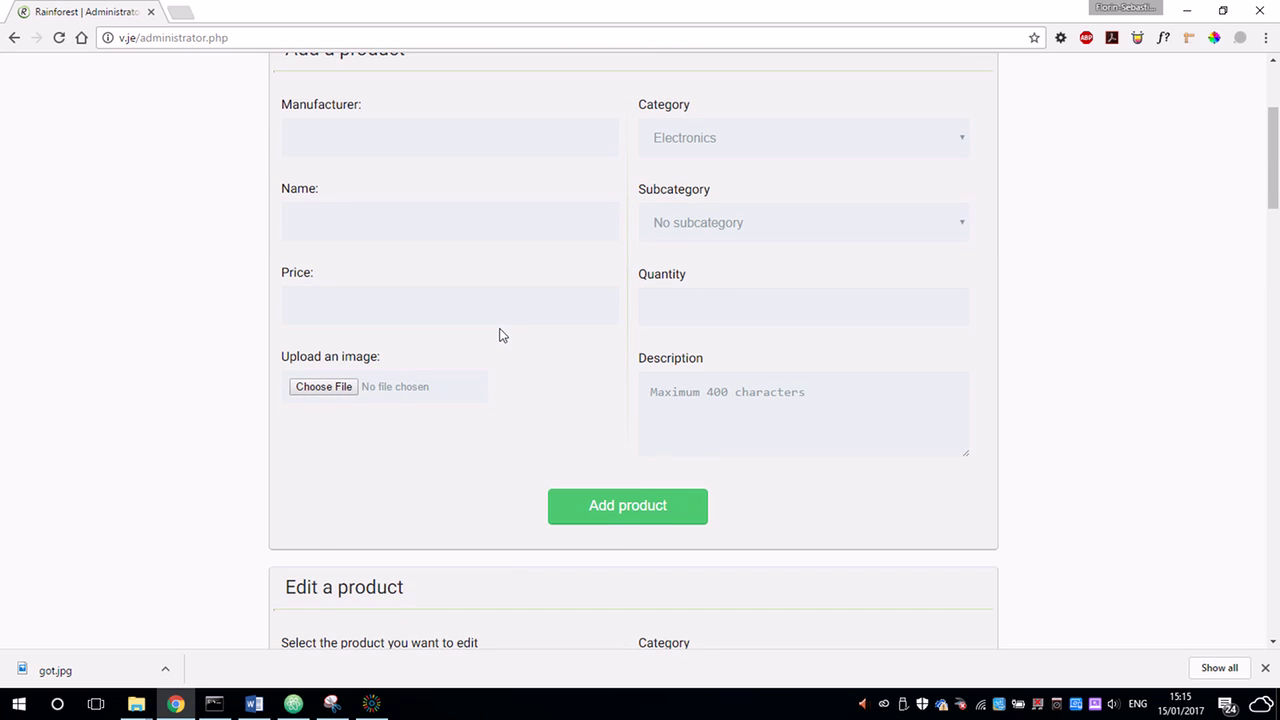
pyautogui.scroll(-5, 502, 336)
pyautogui.click(382, 285)
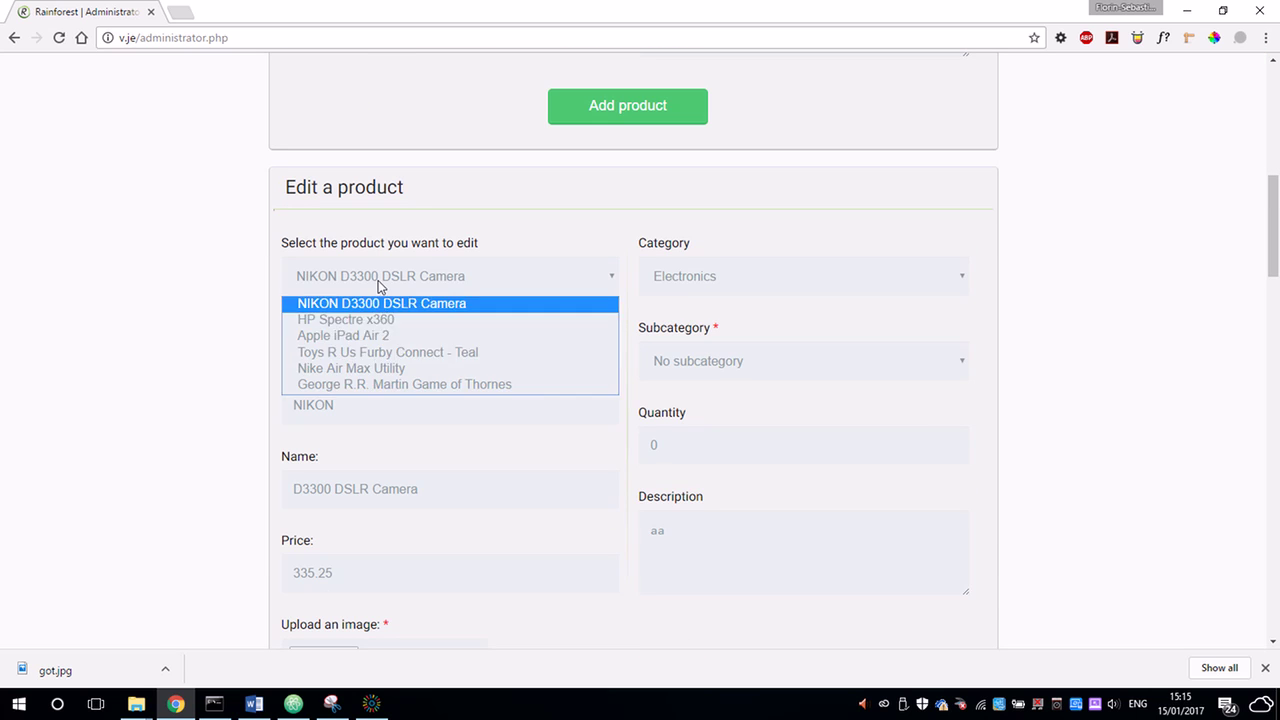
pyautogui.click(346, 386)
pyautogui.click(431, 334)
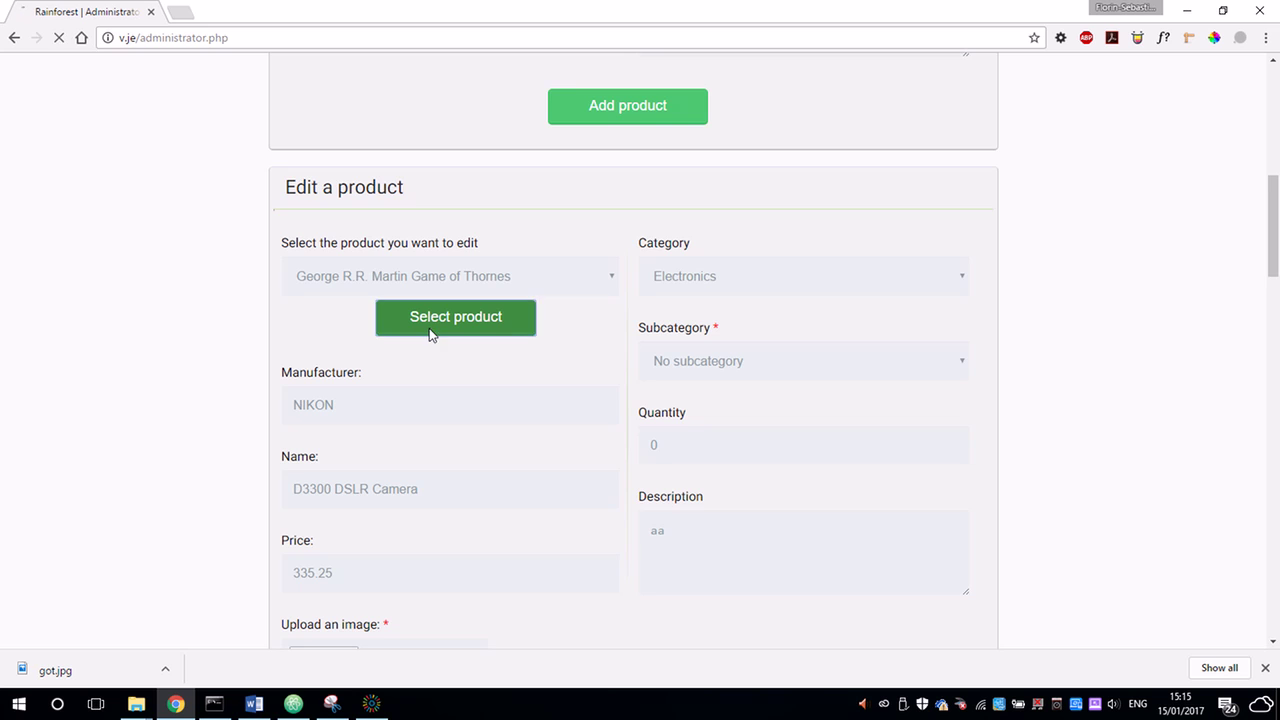
pyautogui.scroll(-7, 424, 355)
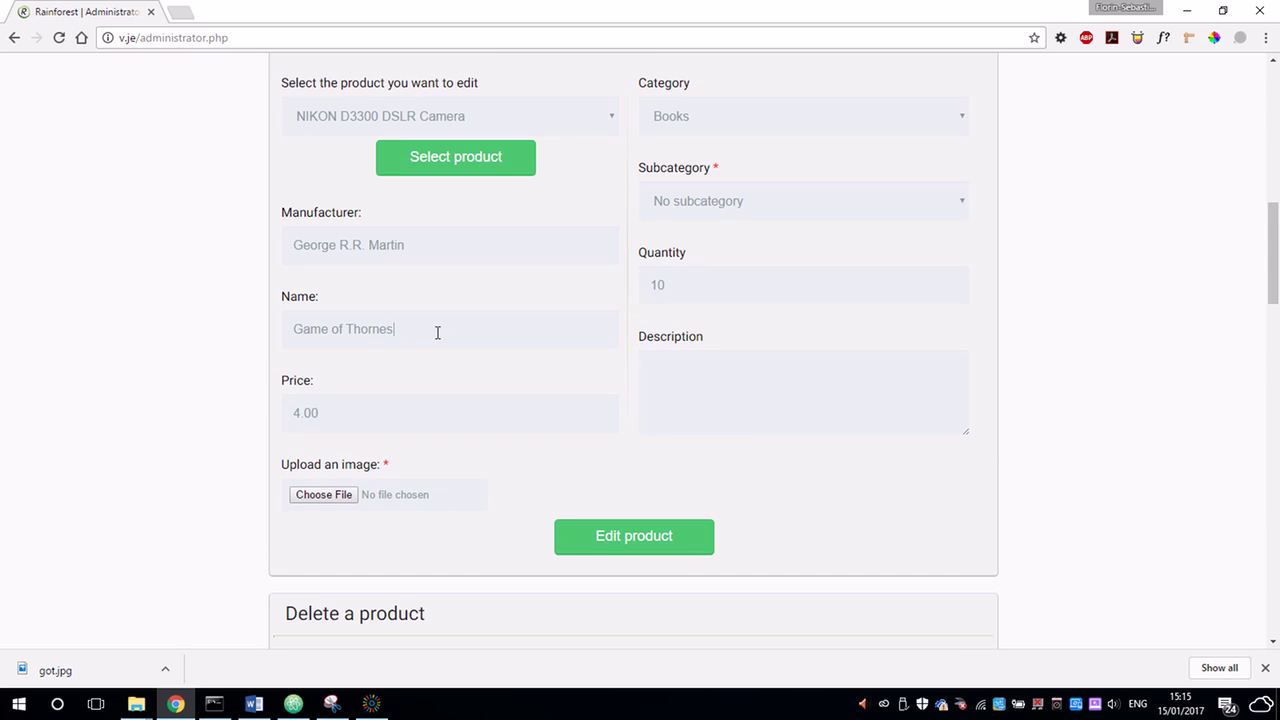
pyautogui.click(437, 332)
pyautogui.write('2')
# Attach got.jpg as the cover image, set quantity to 8, and save the product.
pyautogui.click(352, 496)
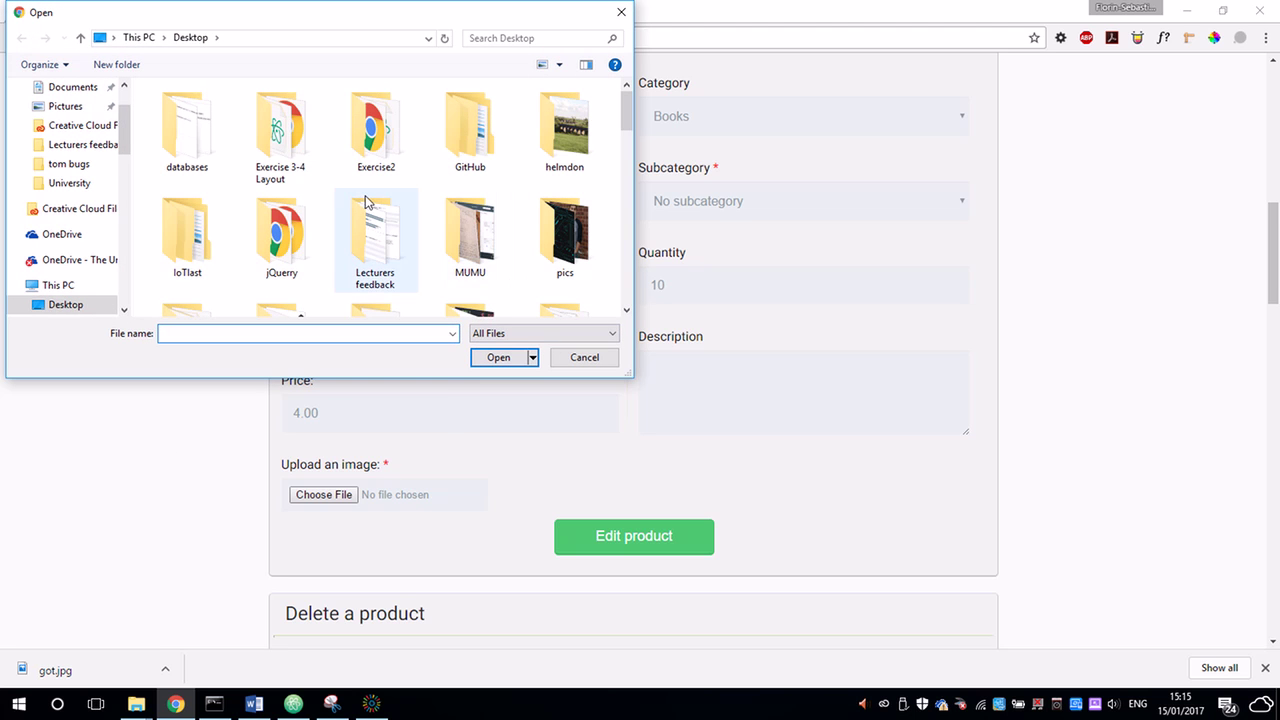
pyautogui.write('g')
pyautogui.click(243, 135)
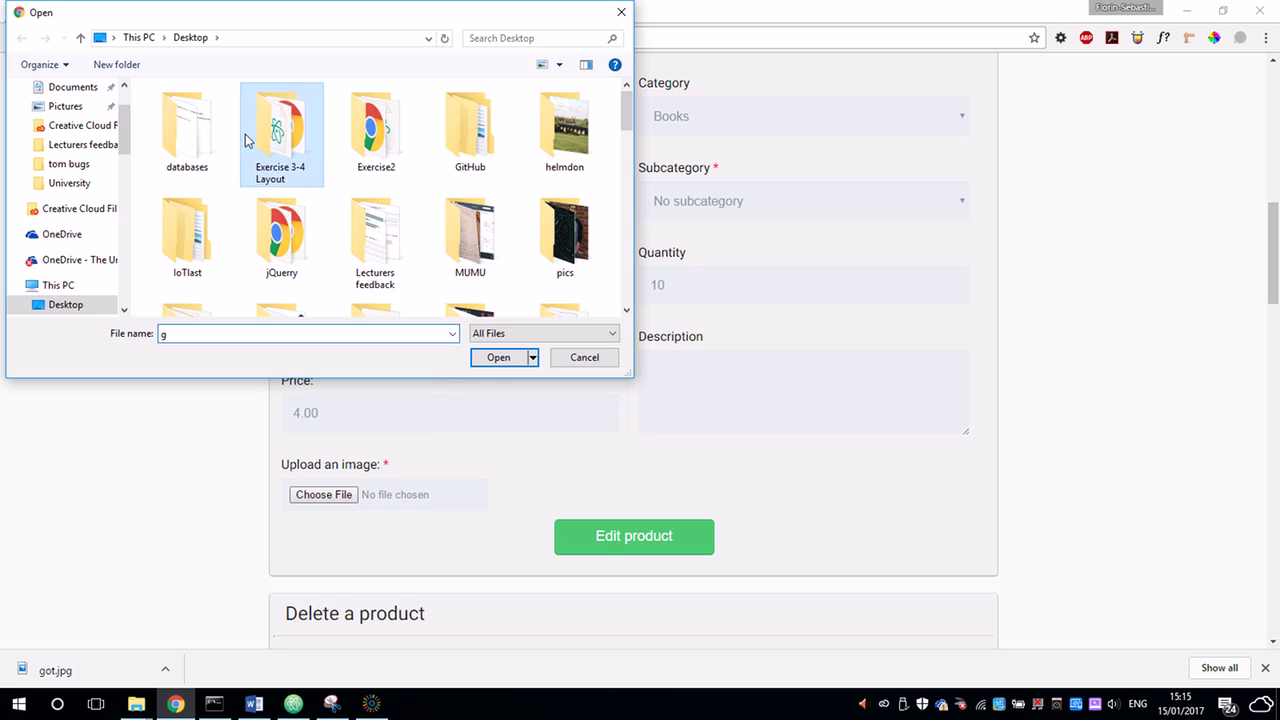
pyautogui.press('g')
pyautogui.press('g')
pyautogui.press('g')
pyautogui.press('g')
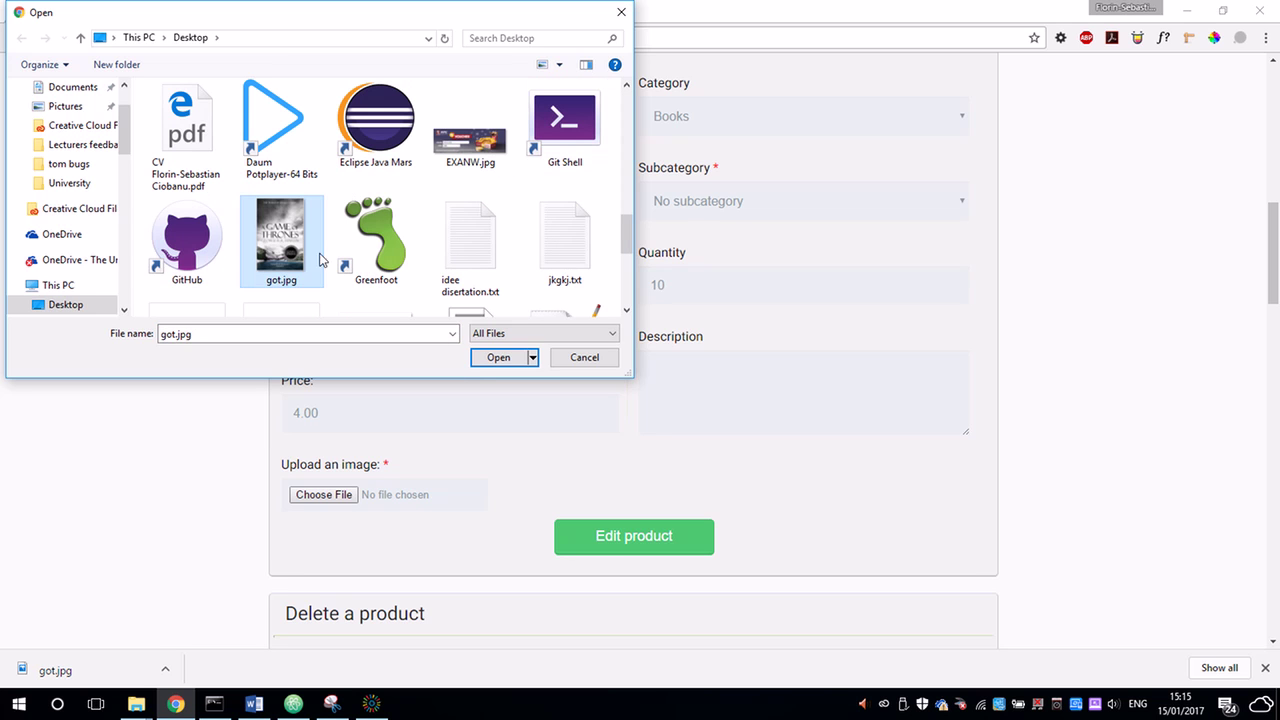
pyautogui.click(495, 358)
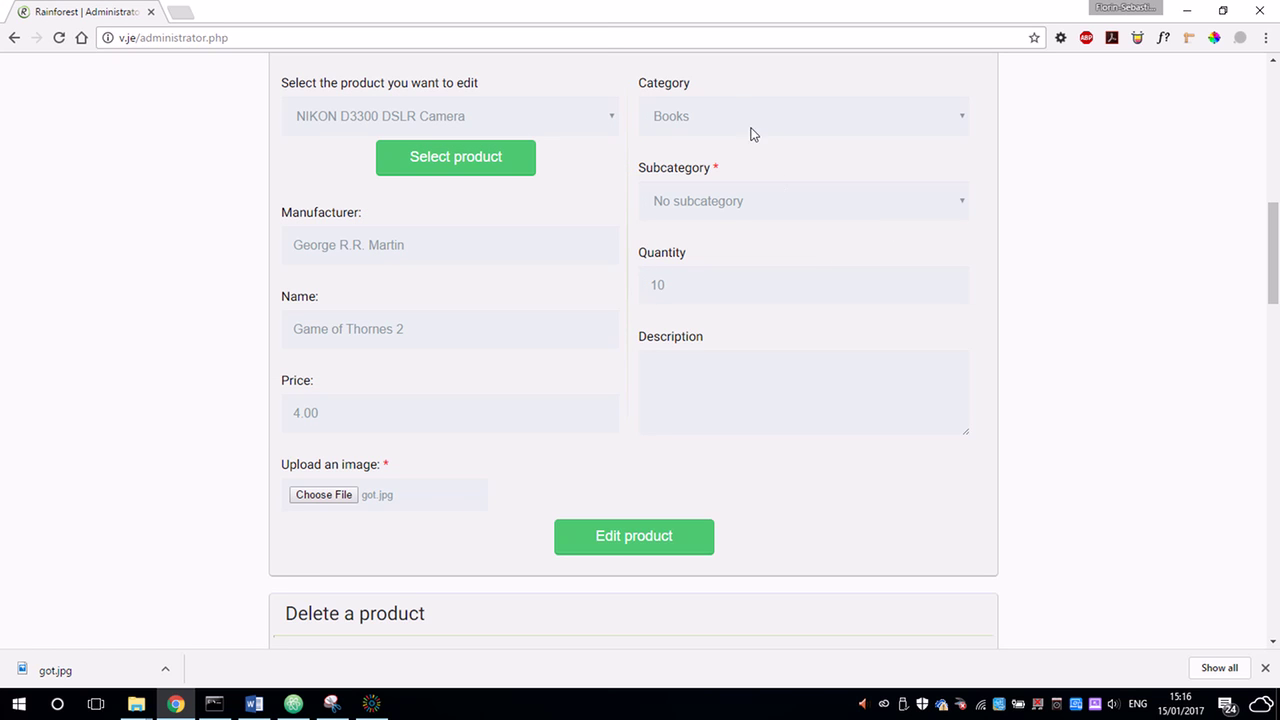
pyautogui.moveTo(698, 291); pyautogui.dragTo(605, 283)
pyautogui.write('8')
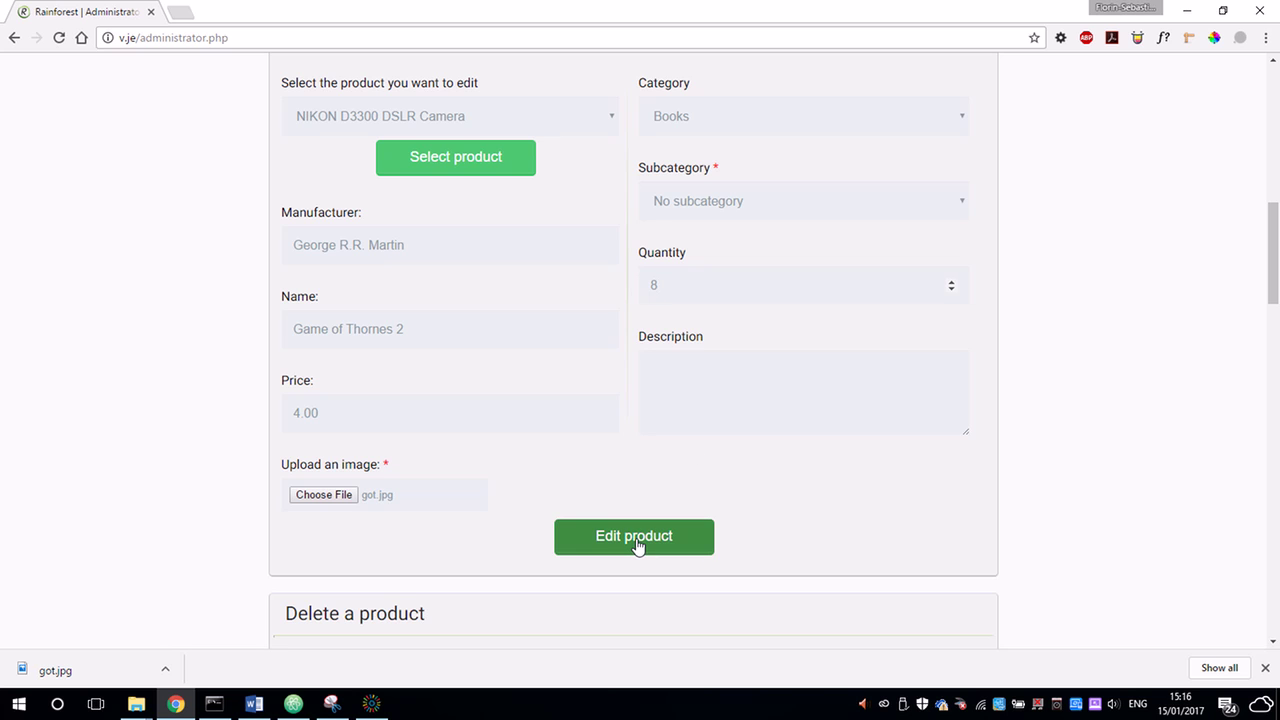
pyautogui.click(637, 543)
# Check the edited Game of Thornes 2 in the Books listing, then return to admin.
pyautogui.click(760, 131)
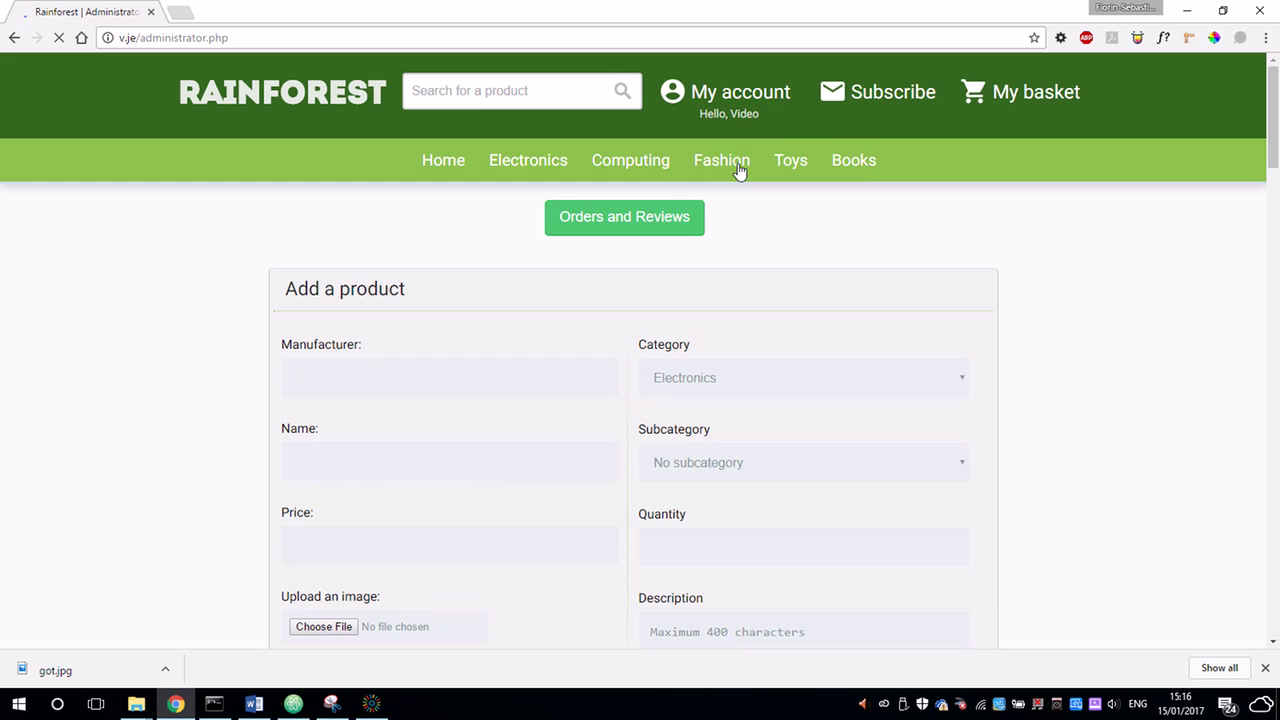
pyautogui.scroll(-4, 848, 360)
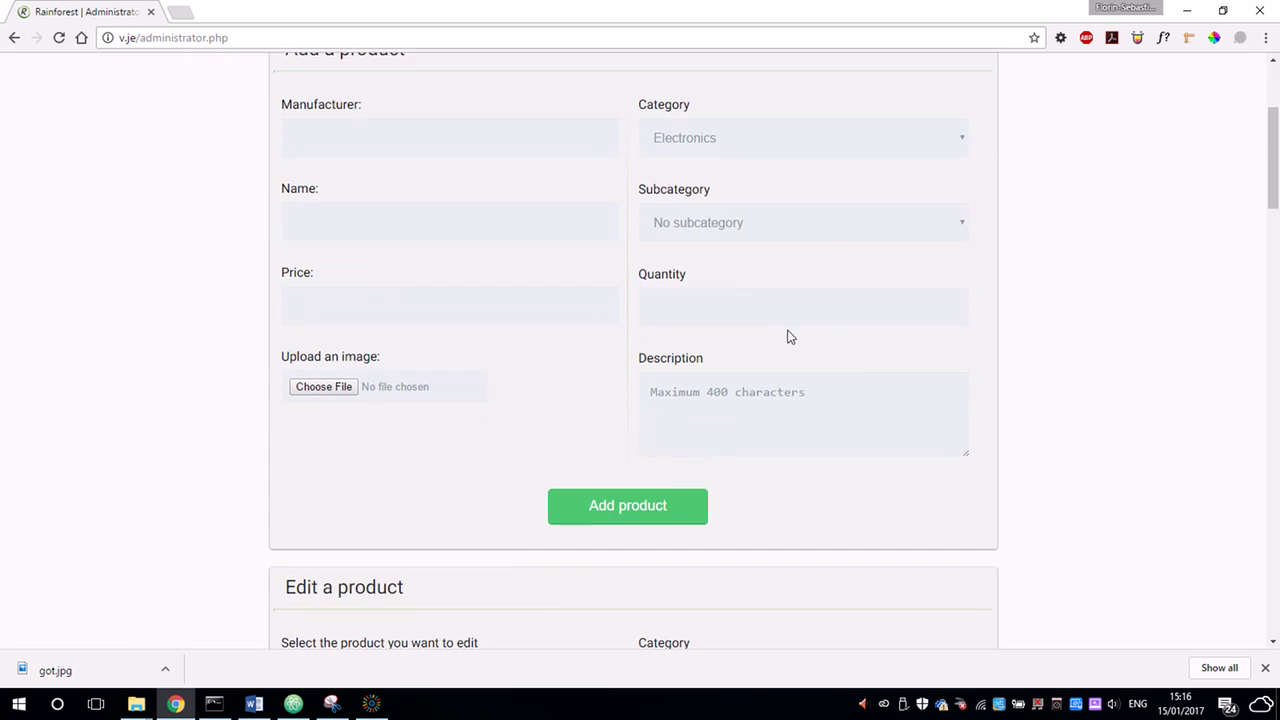
pyautogui.scroll(4, 463, 291)
pyautogui.click(830, 165)
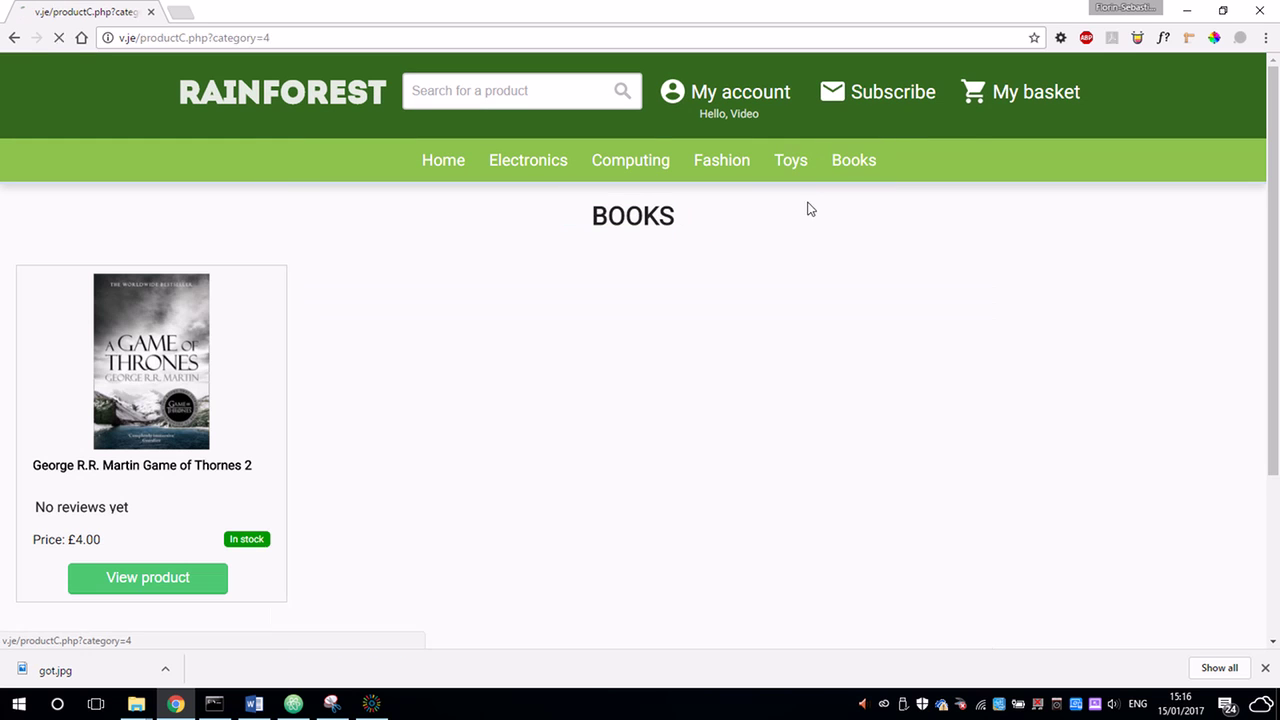
pyautogui.moveTo(740, 114)
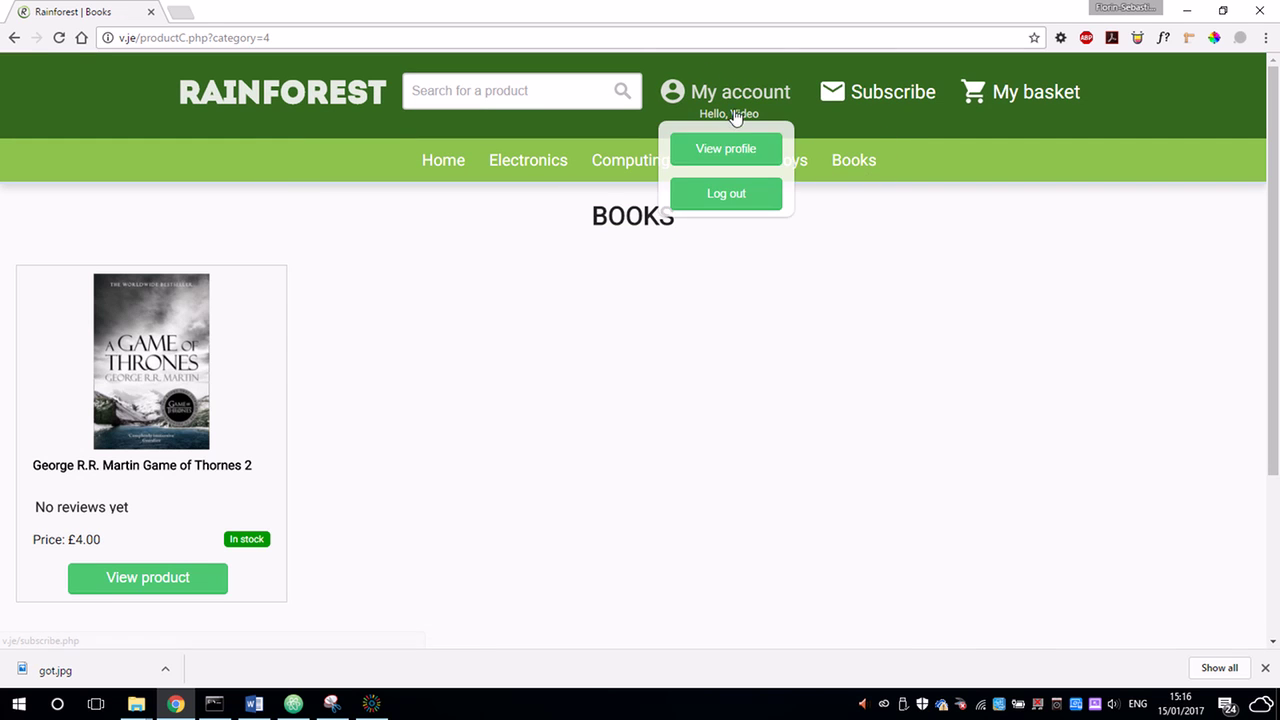
pyautogui.click(741, 146)
# Delete the Game of Thornes 2 product and confirm the Books listing is now empty.
pyautogui.scroll(-11, 635, 390)
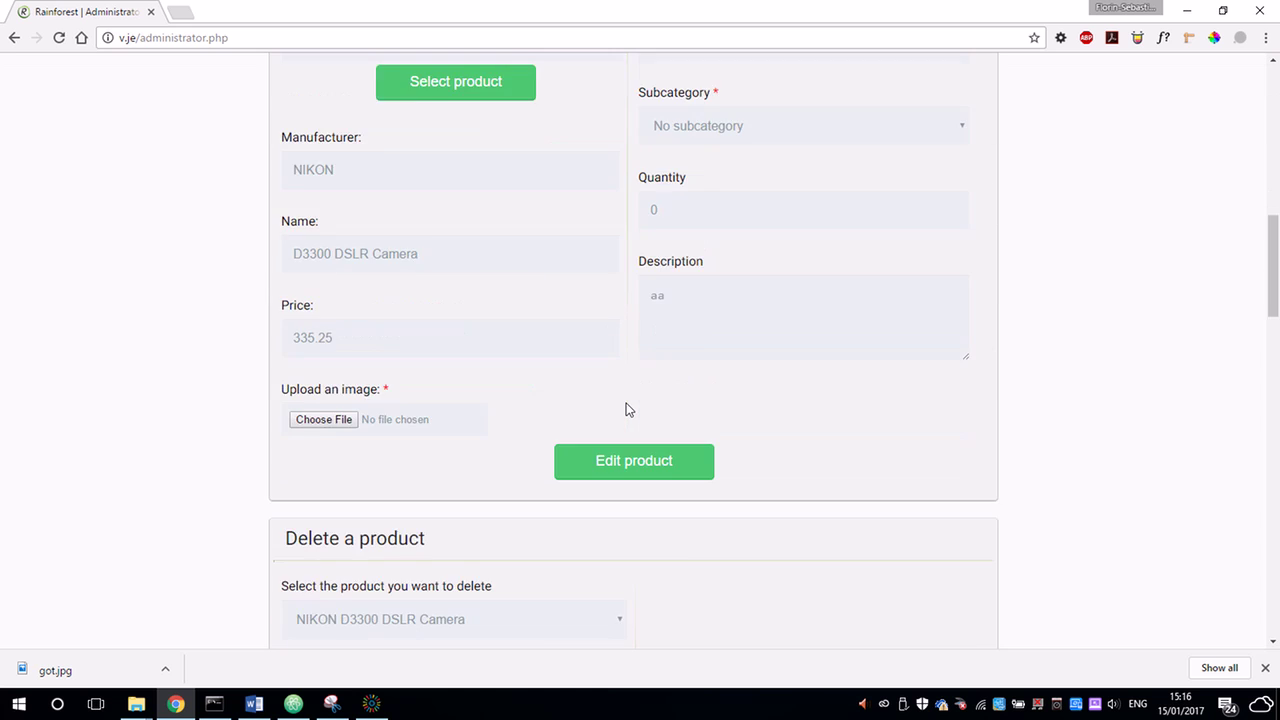
pyautogui.scroll(-2, 630, 405)
pyautogui.scroll(-1, 424, 440)
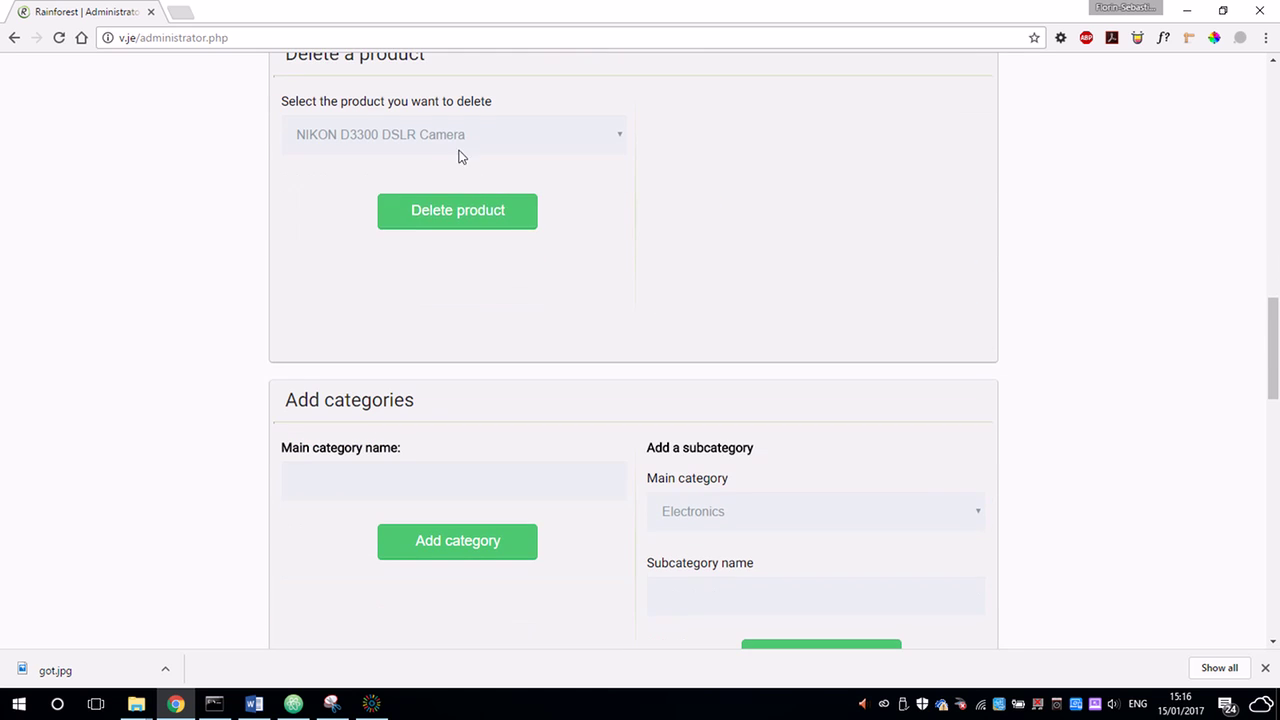
pyautogui.click(455, 140)
pyautogui.click(386, 245)
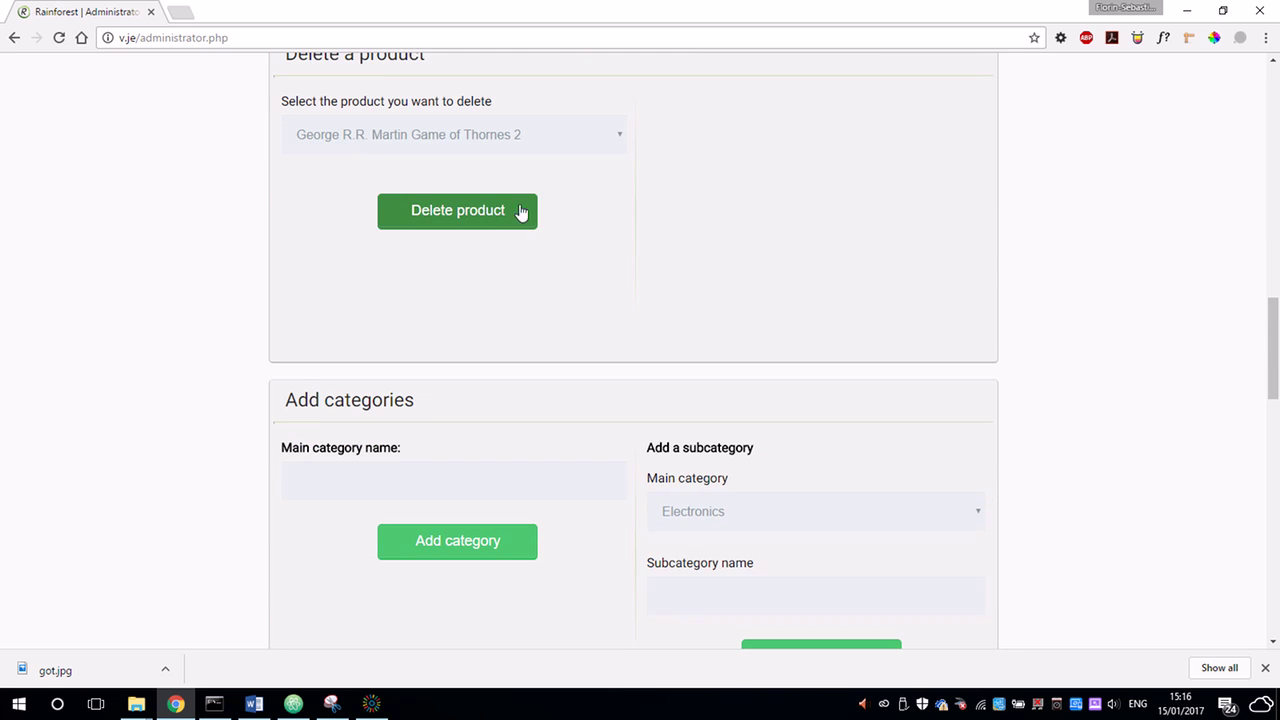
pyautogui.click(500, 215)
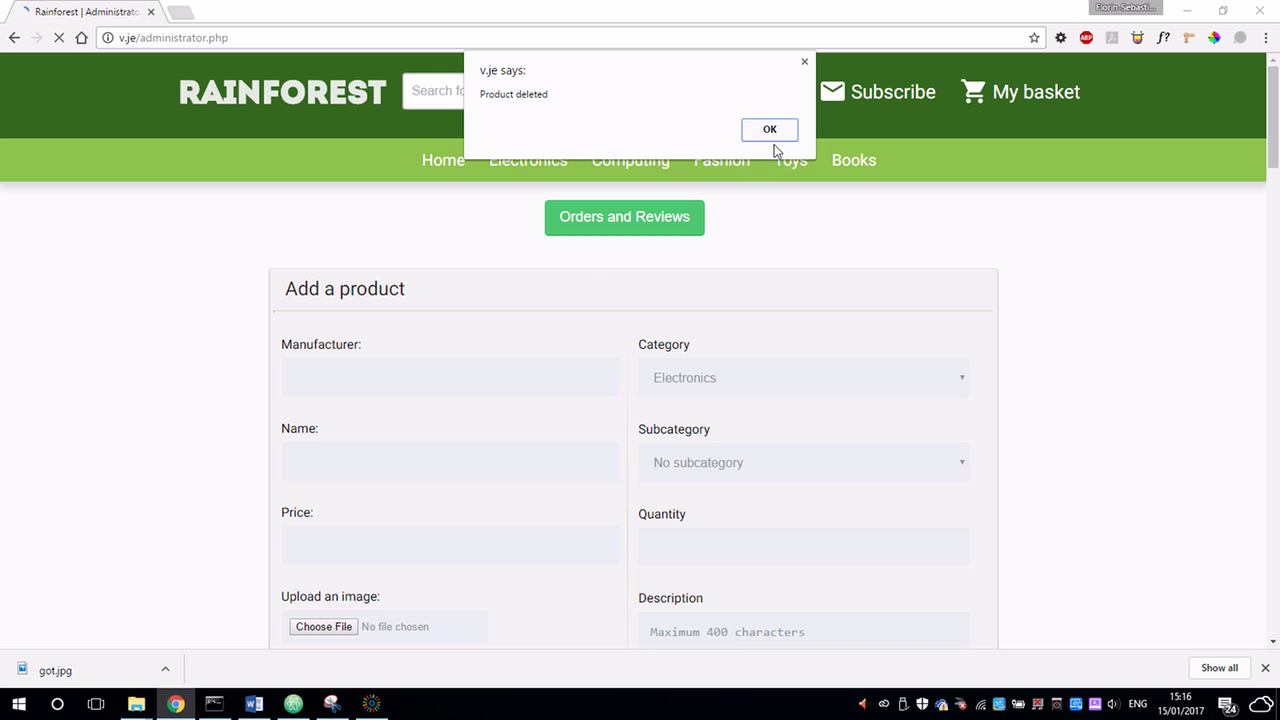
pyautogui.click(770, 131)
pyautogui.click(845, 162)
pyautogui.moveTo(766, 109)
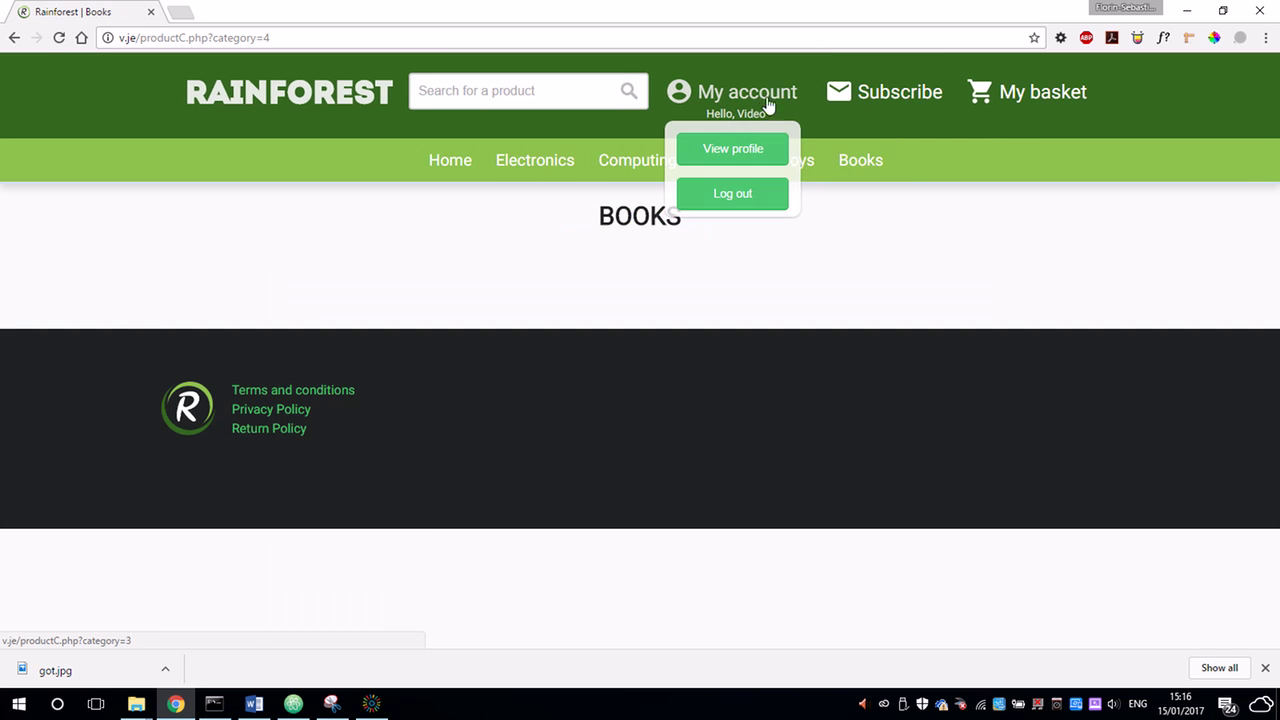
pyautogui.click(748, 146)
# Create a new main category named Movies.
pyautogui.scroll(-10, 703, 306)
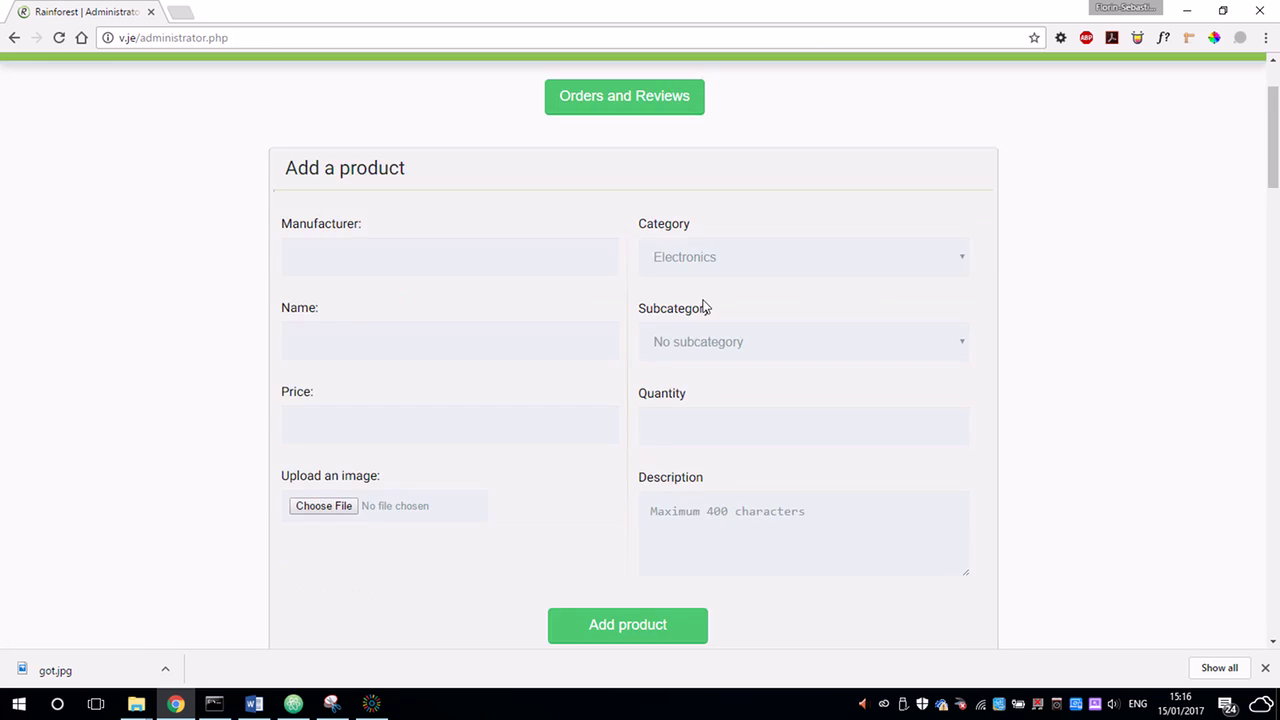
pyautogui.scroll(-6, 471, 354)
pyautogui.scroll(2, 477, 337)
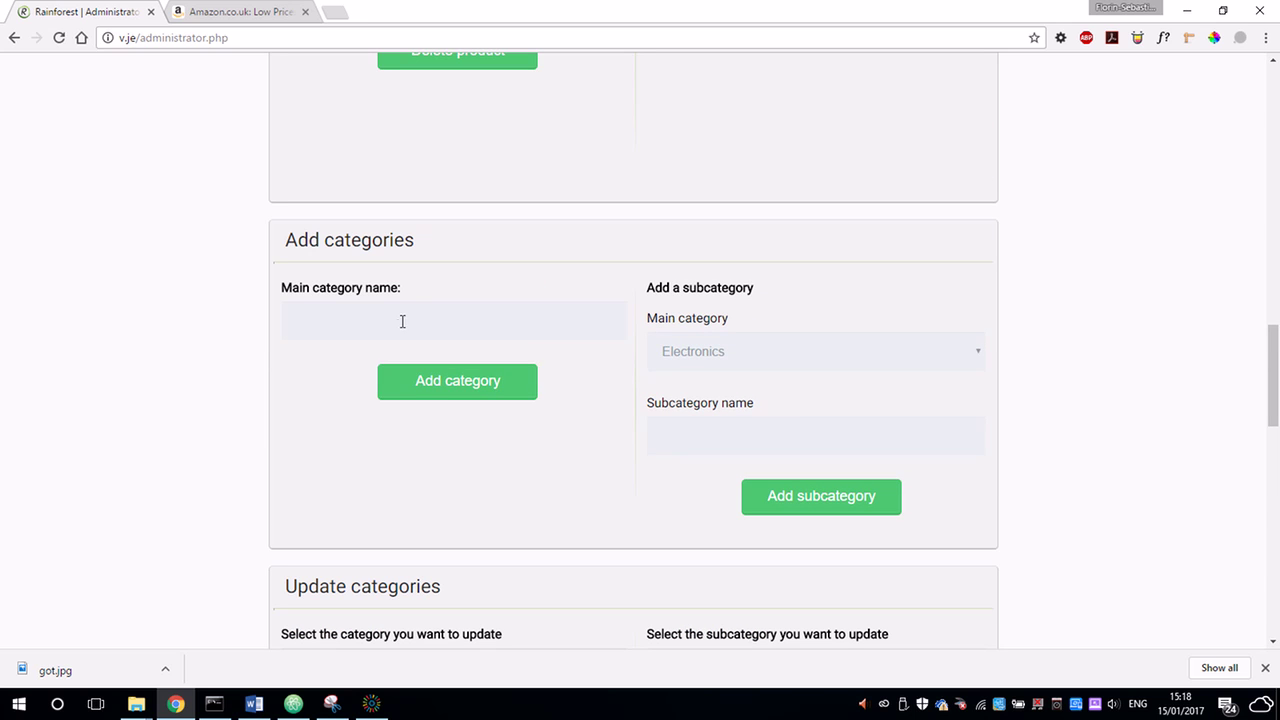
pyautogui.click(397, 317)
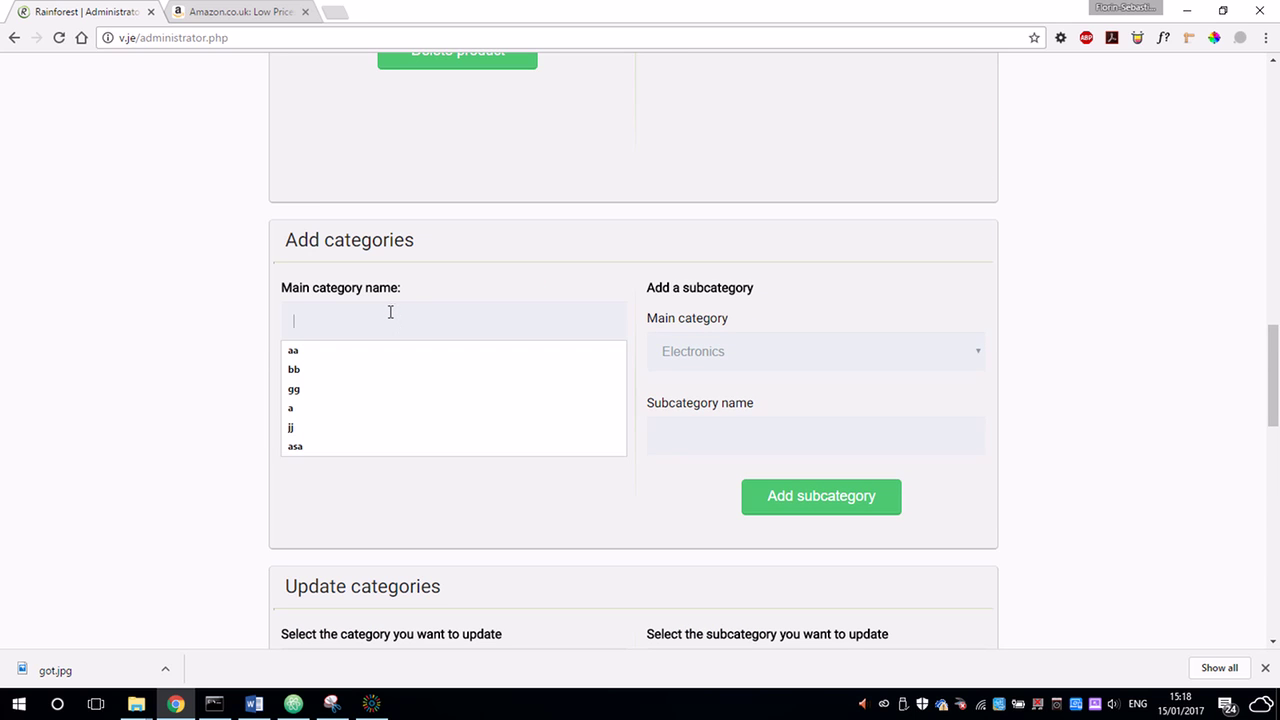
pyautogui.write('Movies')
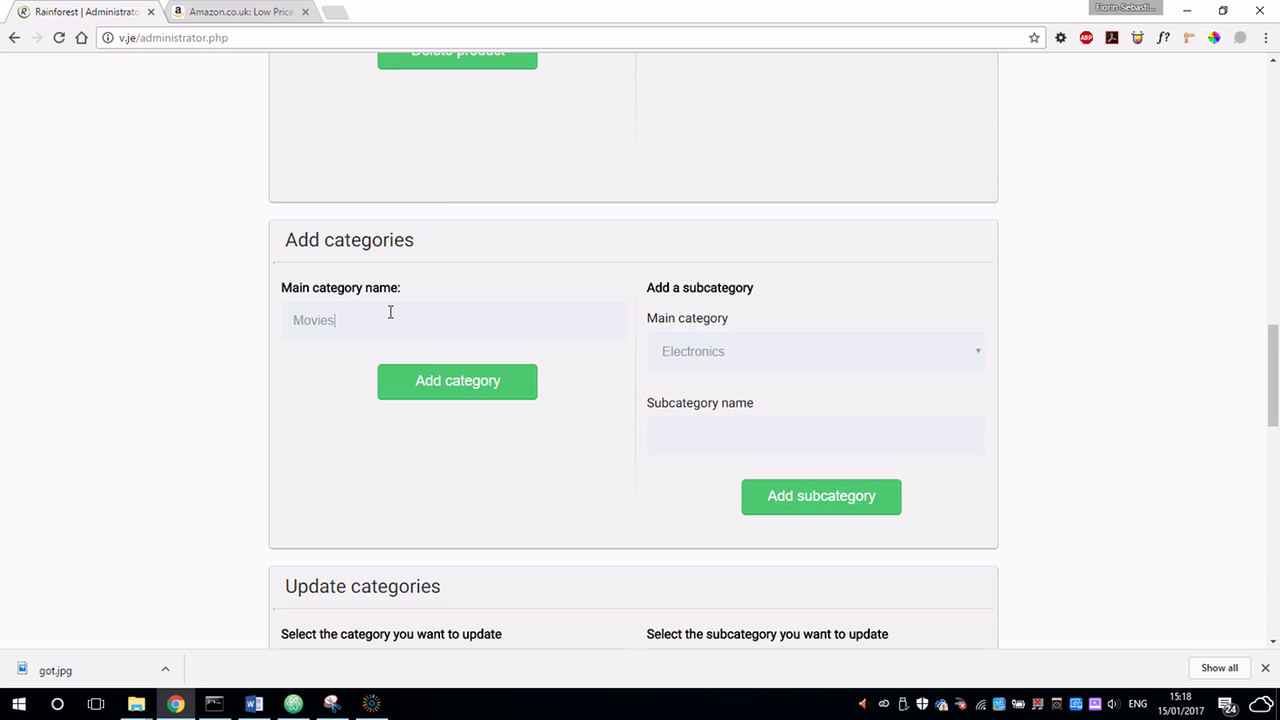
pyautogui.click(494, 390)
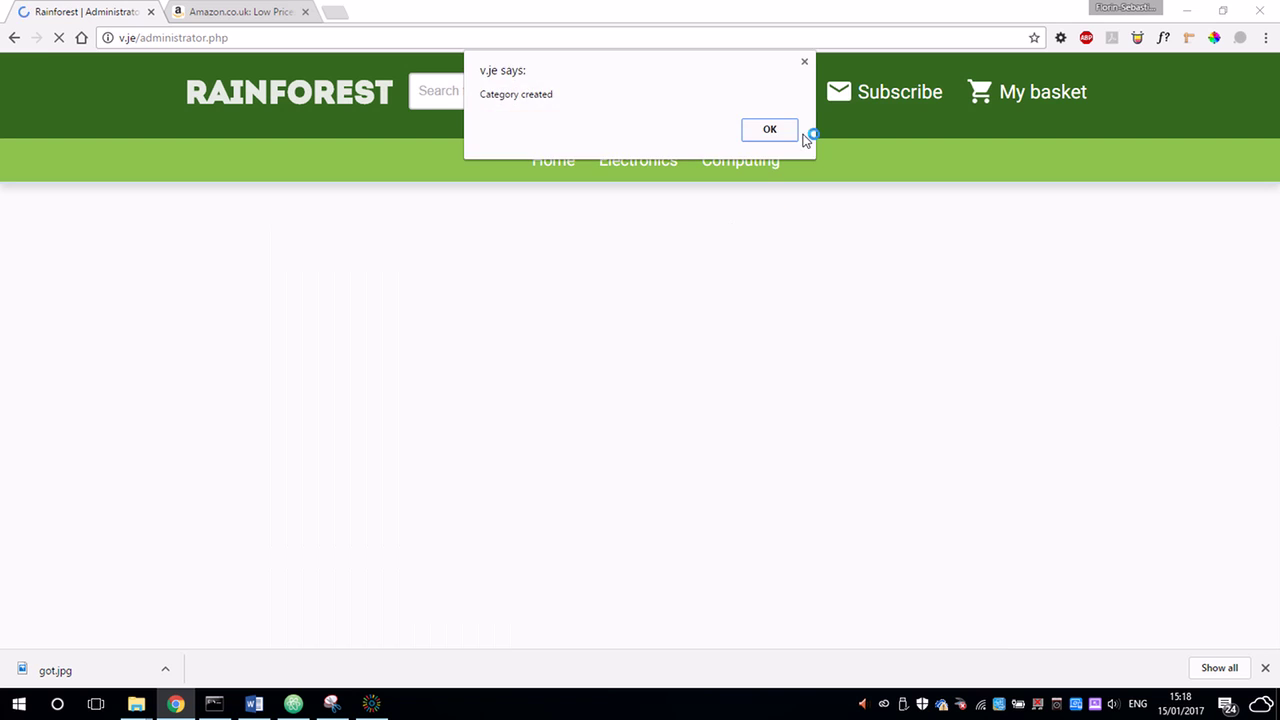
pyautogui.click(790, 131)
# Add a DVDs subcategory under the Movies category.
pyautogui.scroll(-10, 700, 380)
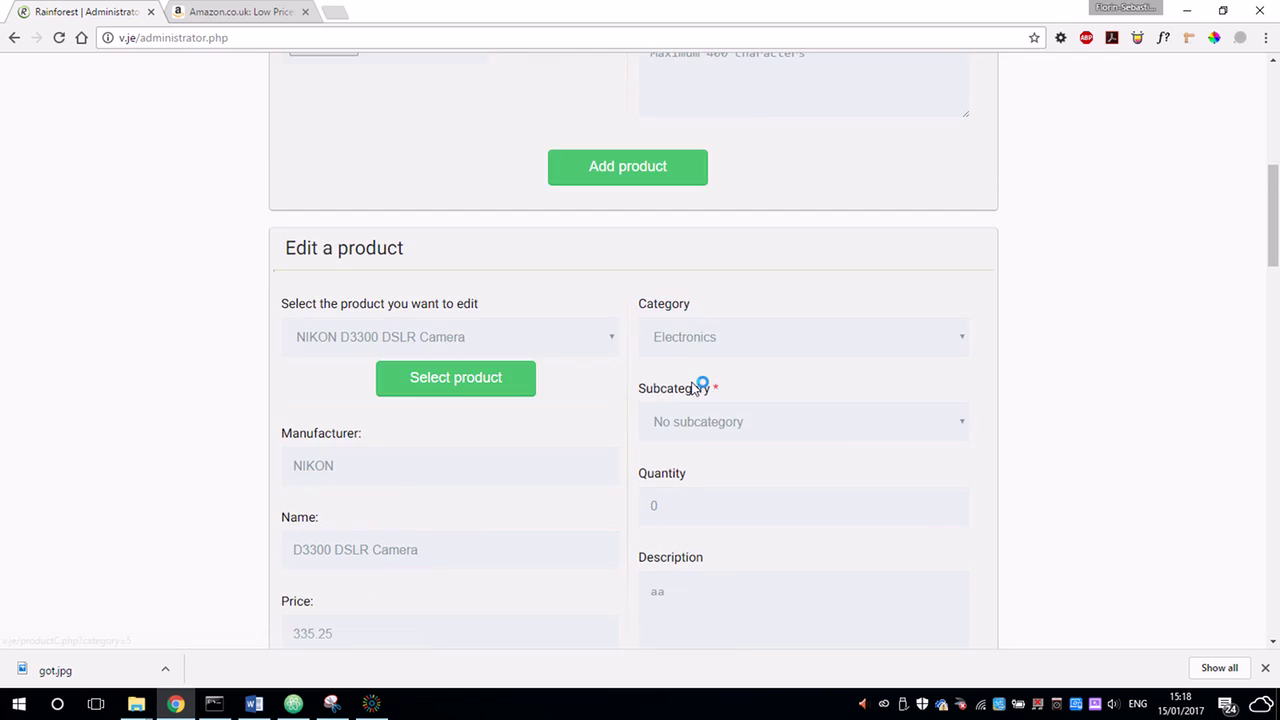
pyautogui.scroll(-7, 688, 388)
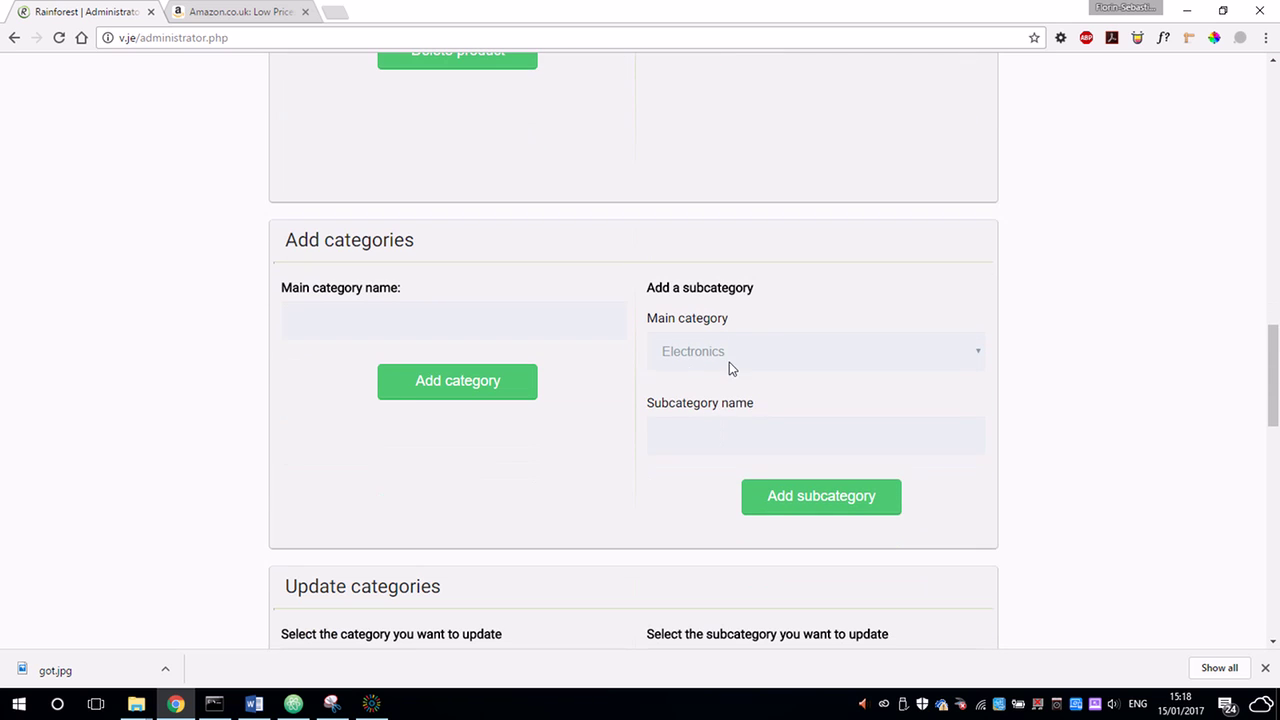
pyautogui.click(729, 362)
pyautogui.click(688, 459)
pyautogui.click(704, 432)
pyautogui.write('DVDs')
pyautogui.click(853, 503)
pyautogui.click(767, 133)
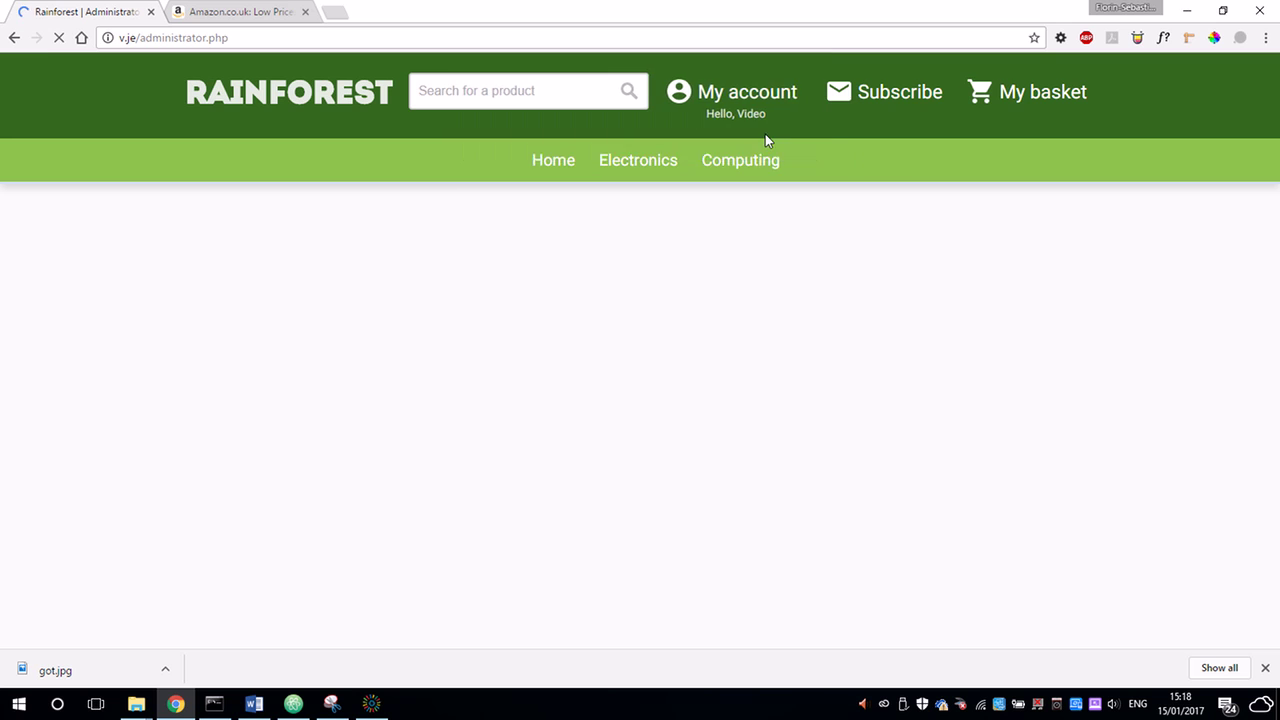
pyautogui.moveTo(880, 163)
pyautogui.scroll(-10, 546, 431)
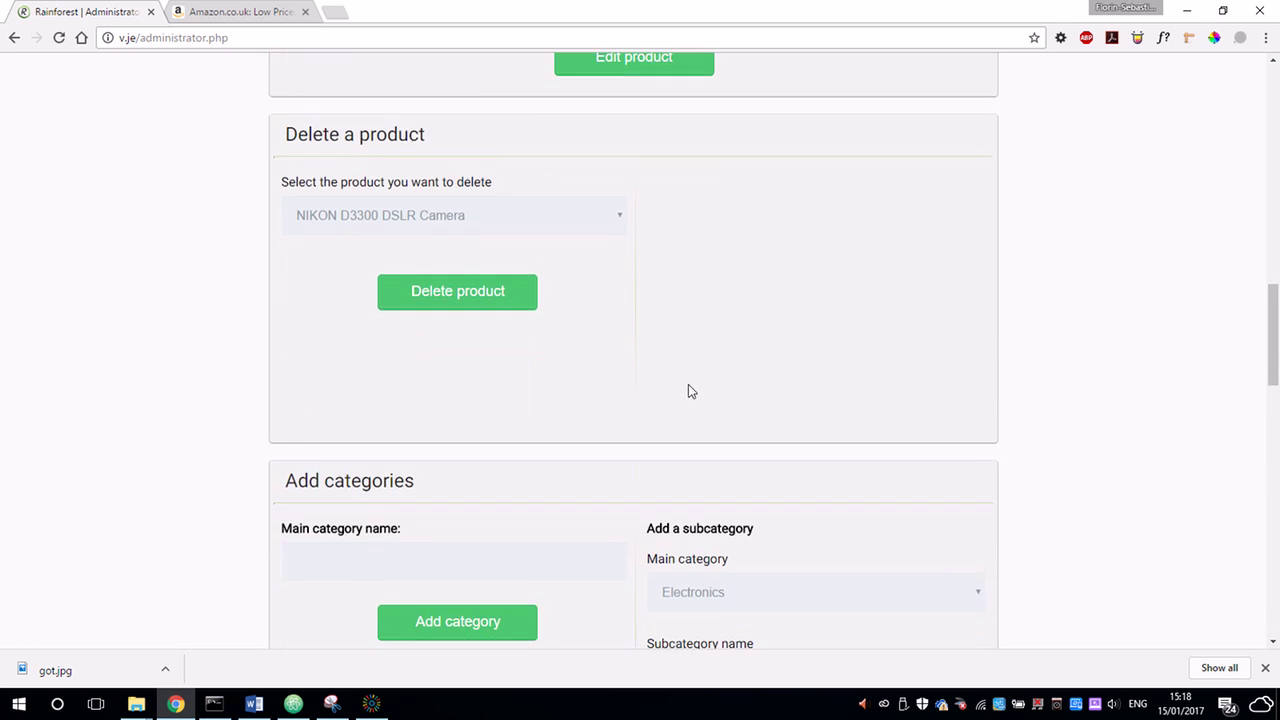
pyautogui.scroll(12, 688, 389)
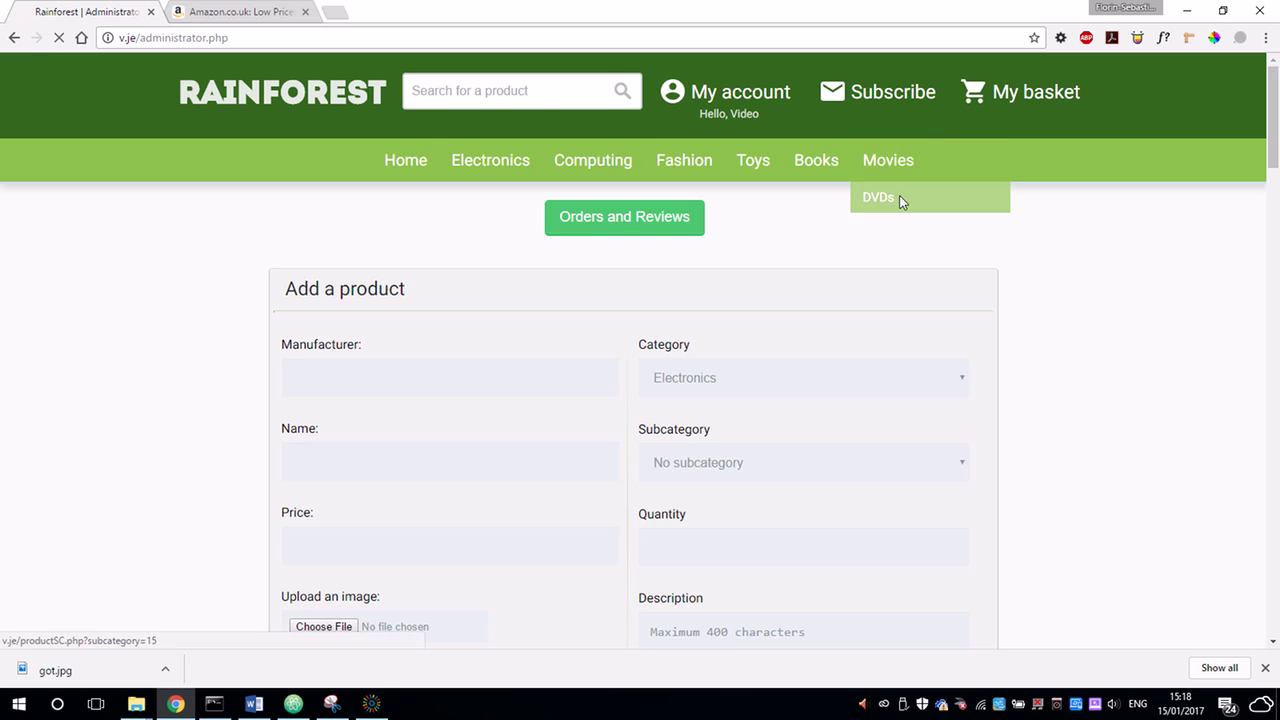
# Look at the Movies > DVDs page in the shop, then return to admin.
pyautogui.click(899, 196)
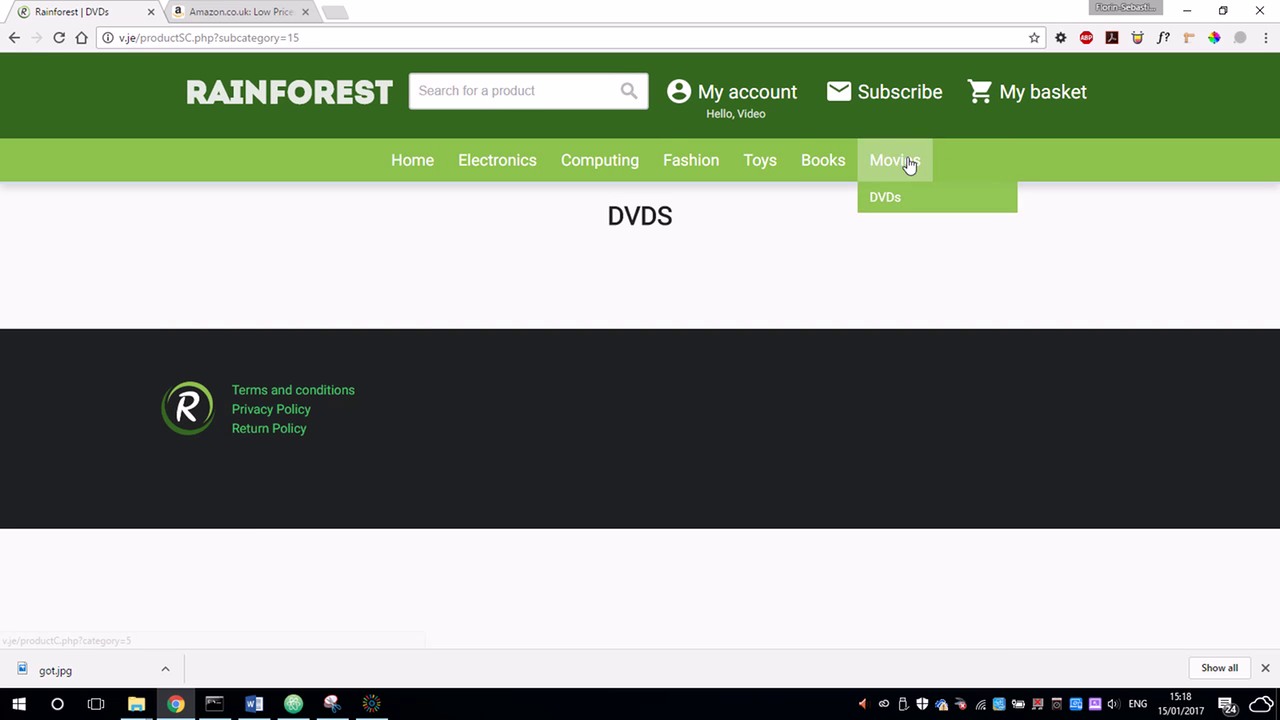
pyautogui.moveTo(794, 106)
pyautogui.click(754, 157)
pyautogui.scroll(-15, 660, 389)
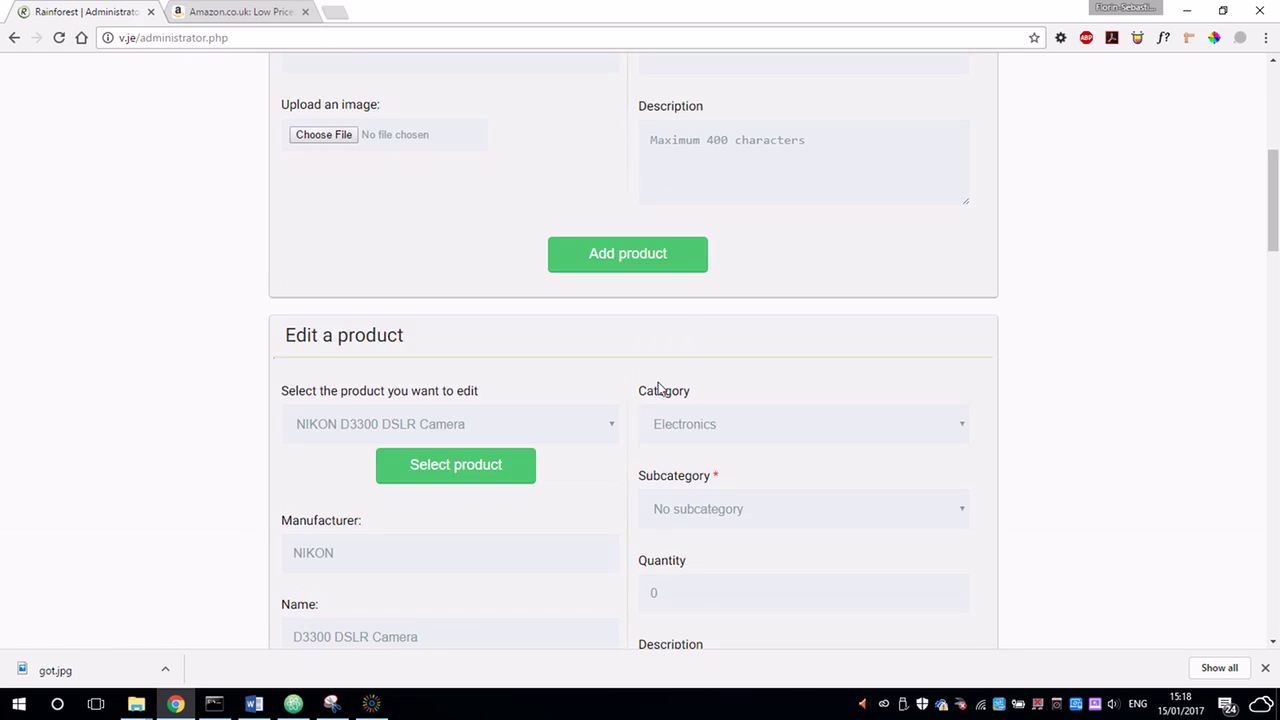
pyautogui.scroll(-8, 651, 384)
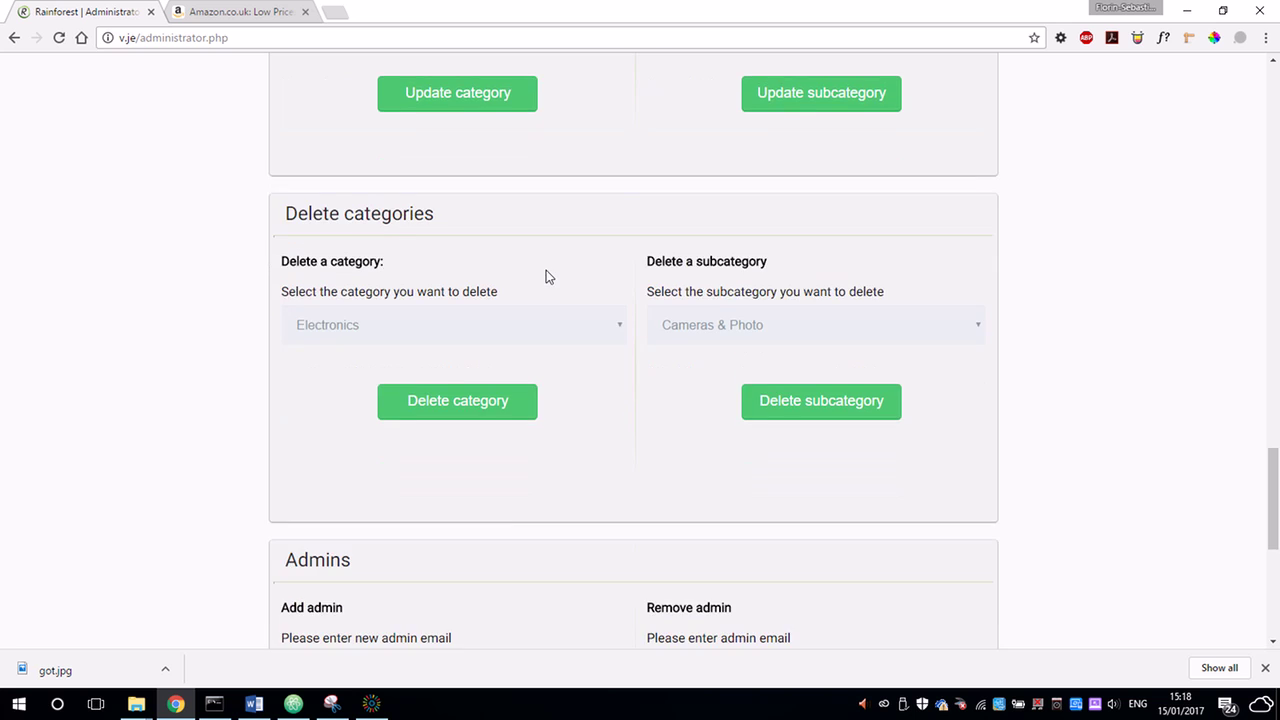
pyautogui.scroll(4, 546, 277)
# Rename the Movies category to Movies 2.
pyautogui.click(436, 199)
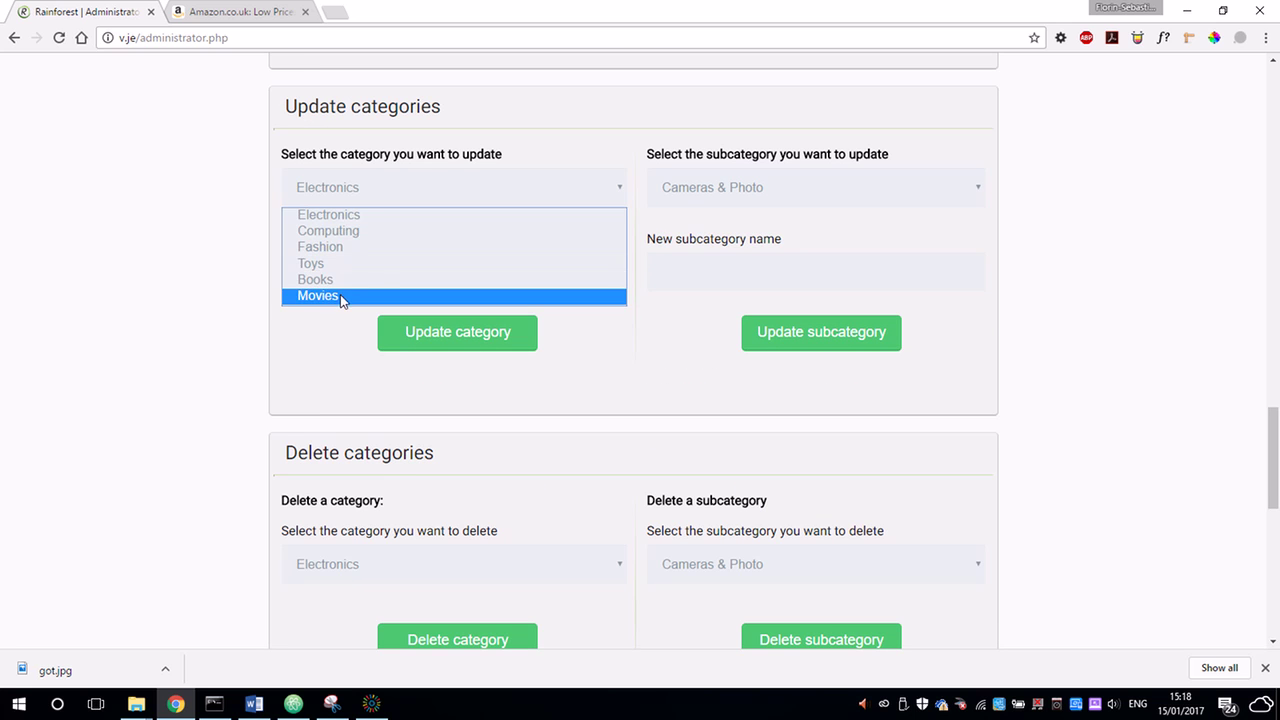
pyautogui.click(343, 295)
pyautogui.click(357, 270)
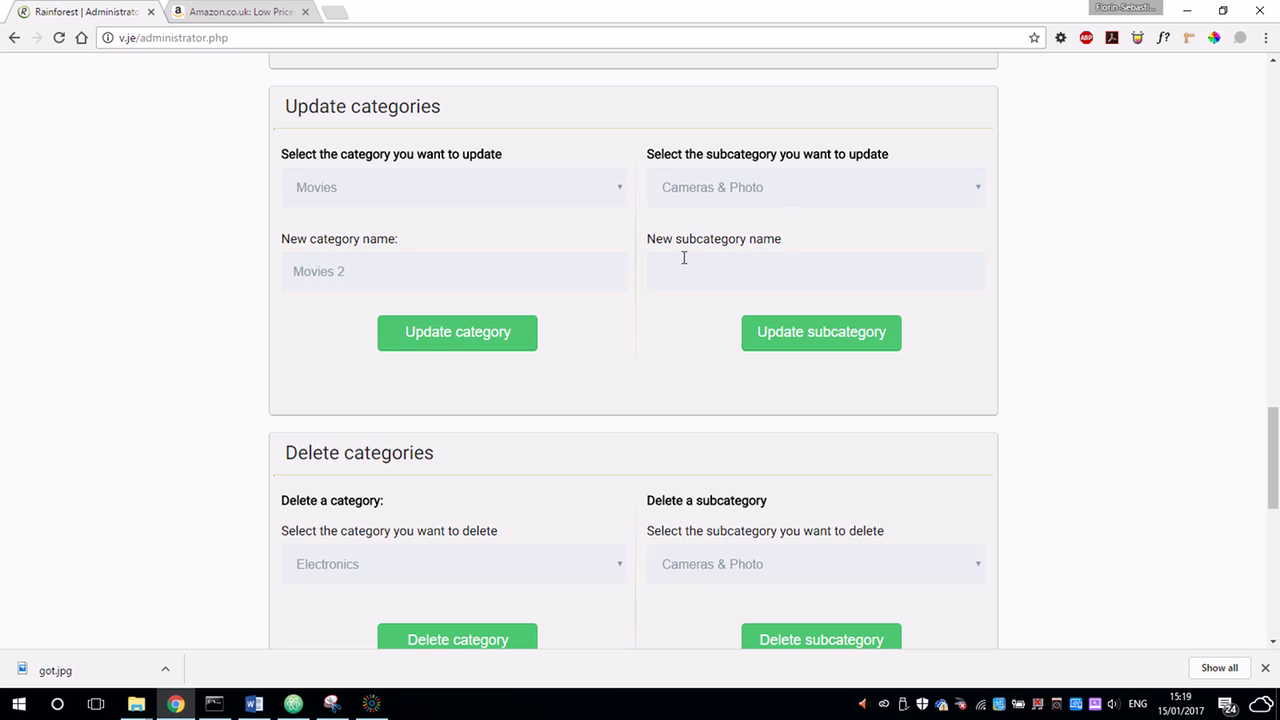
pyautogui.click(494, 334)
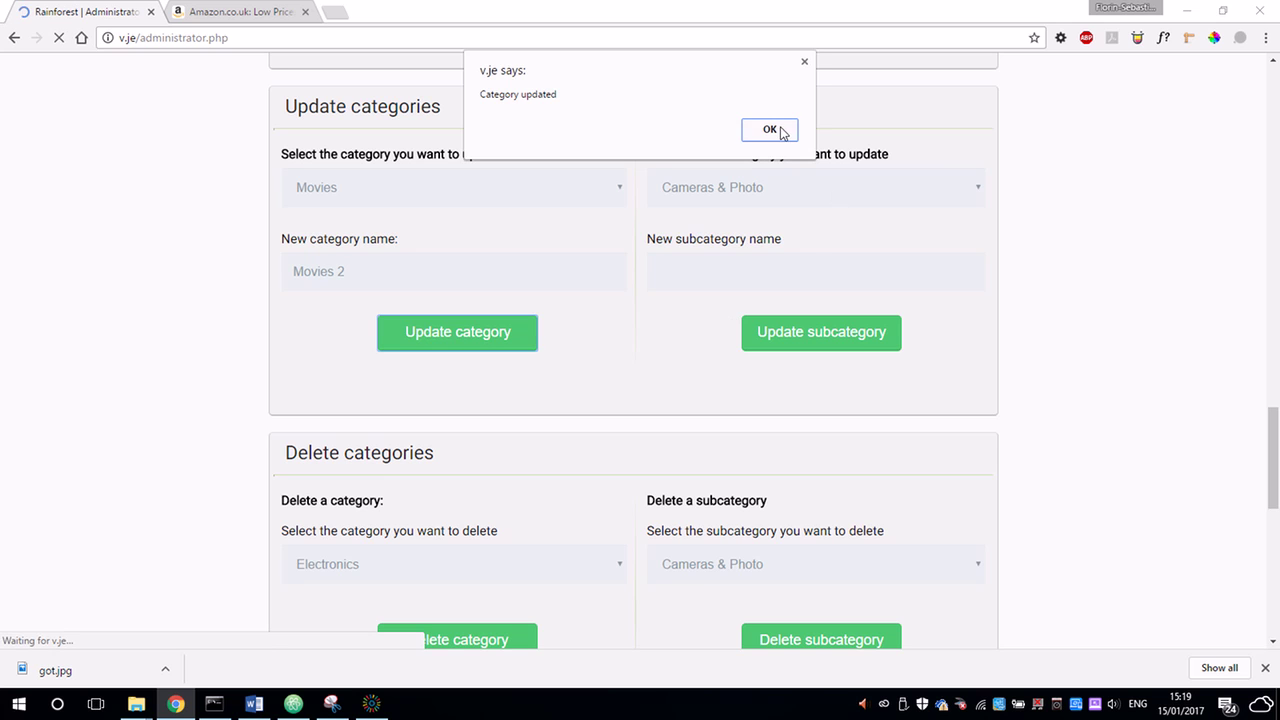
pyautogui.click(770, 131)
# Rename the DVDs subcategory to Blu-Ray.
pyautogui.scroll(-20, 835, 240)
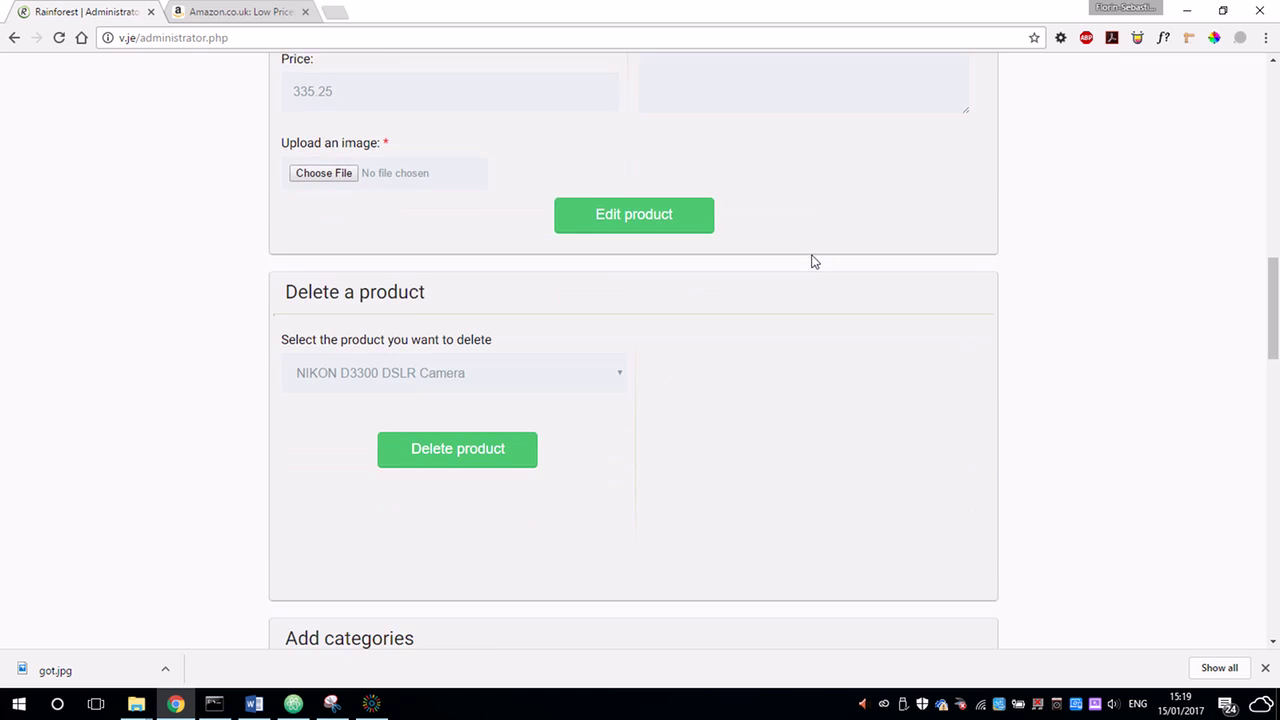
pyautogui.scroll(-8, 813, 260)
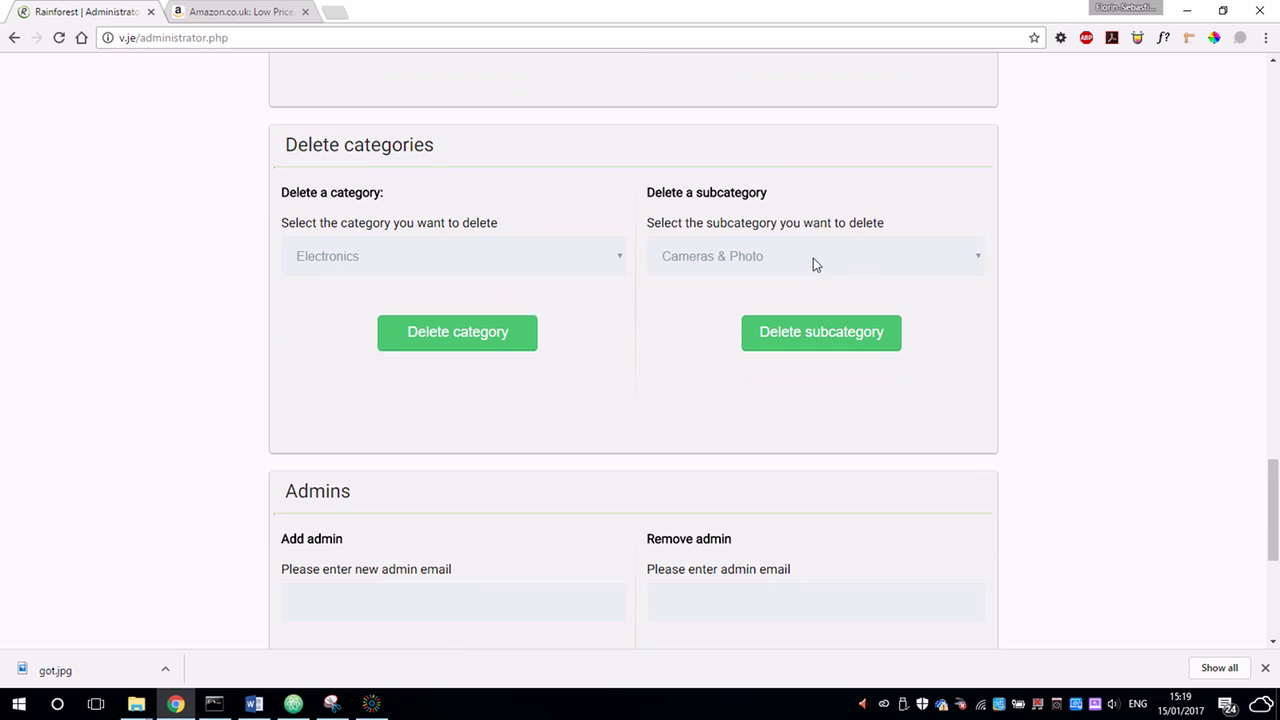
pyautogui.scroll(3, 810, 250)
pyautogui.click(785, 188)
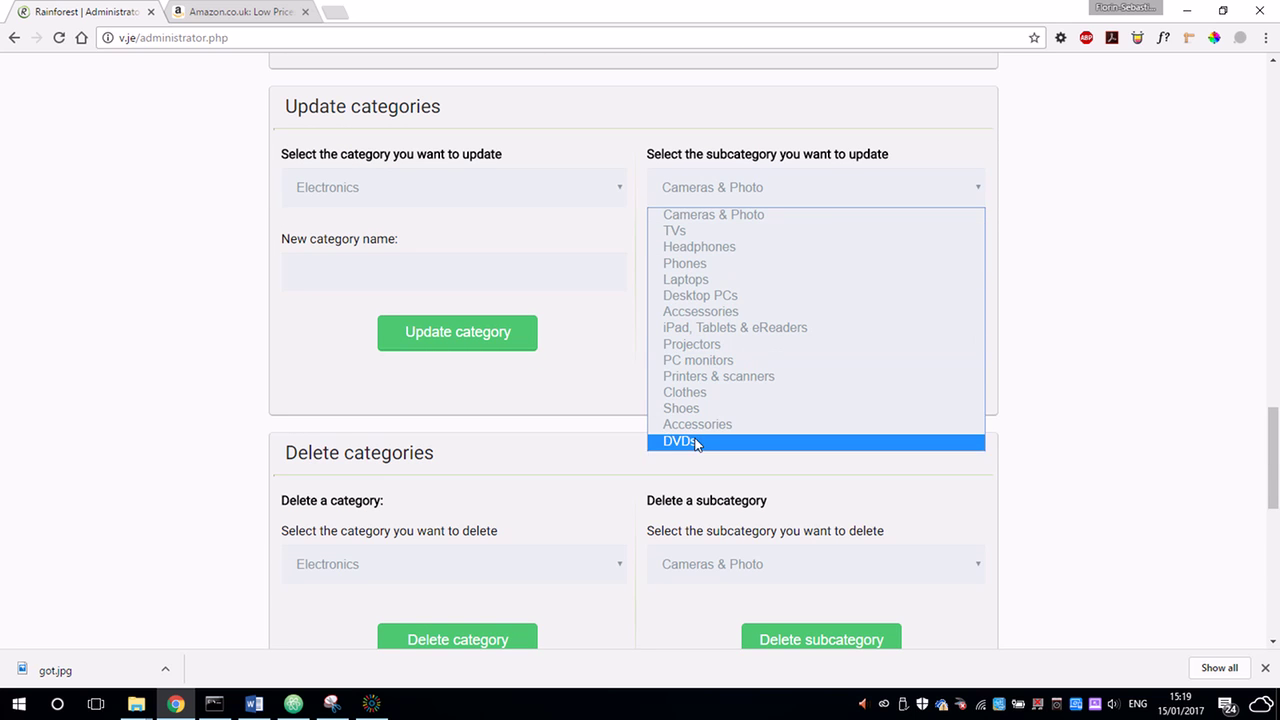
pyautogui.click(694, 442)
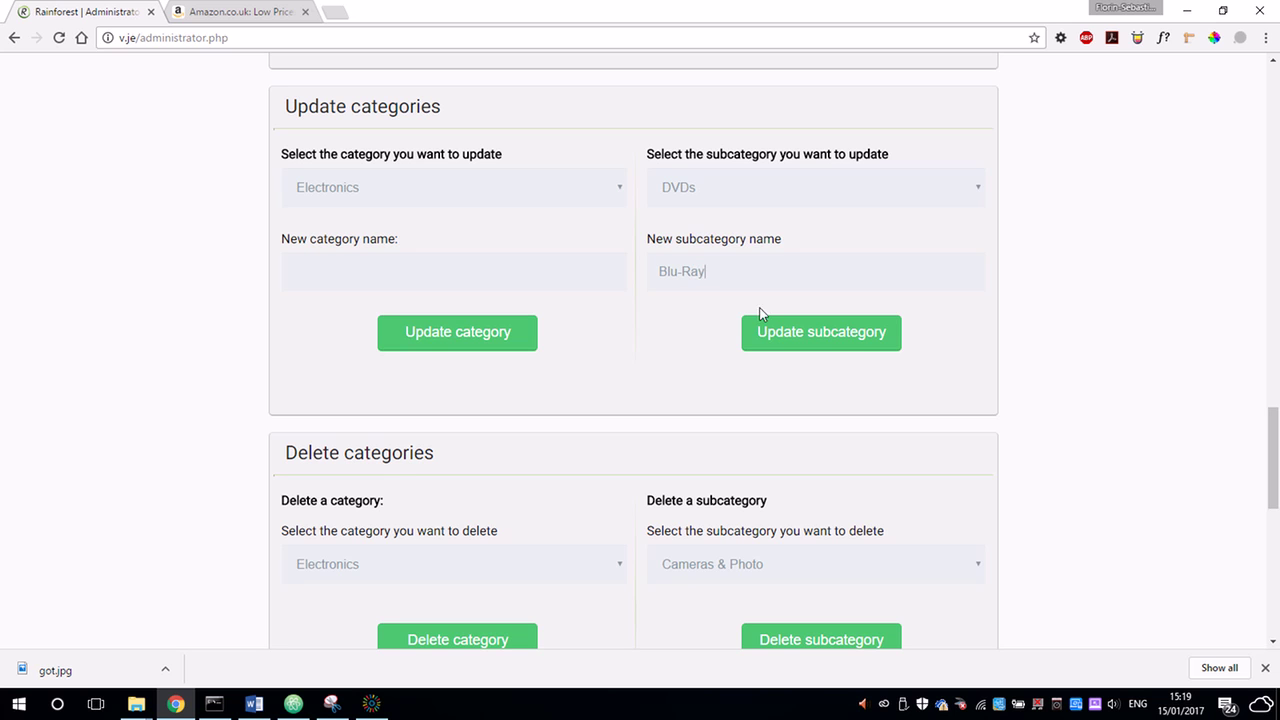
pyautogui.click(770, 331)
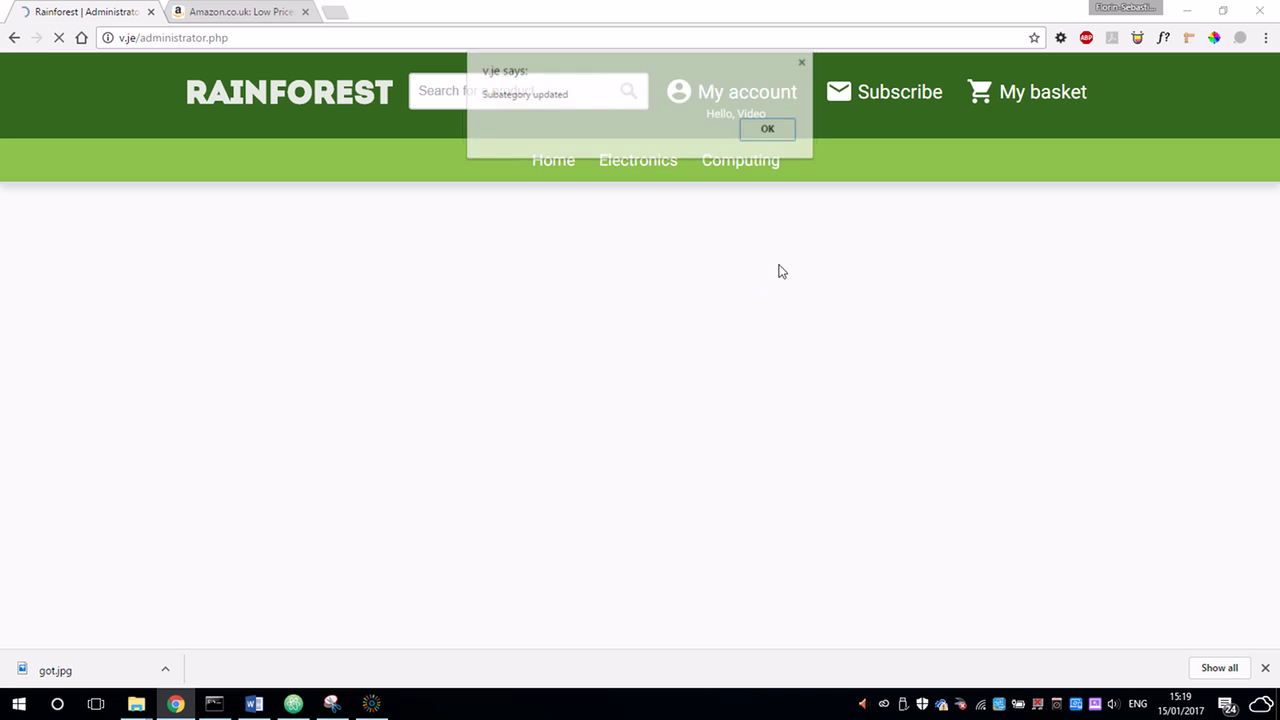
pyautogui.click(781, 134)
# Delete the Movies 2 category from the shop.
pyautogui.moveTo(895, 160)
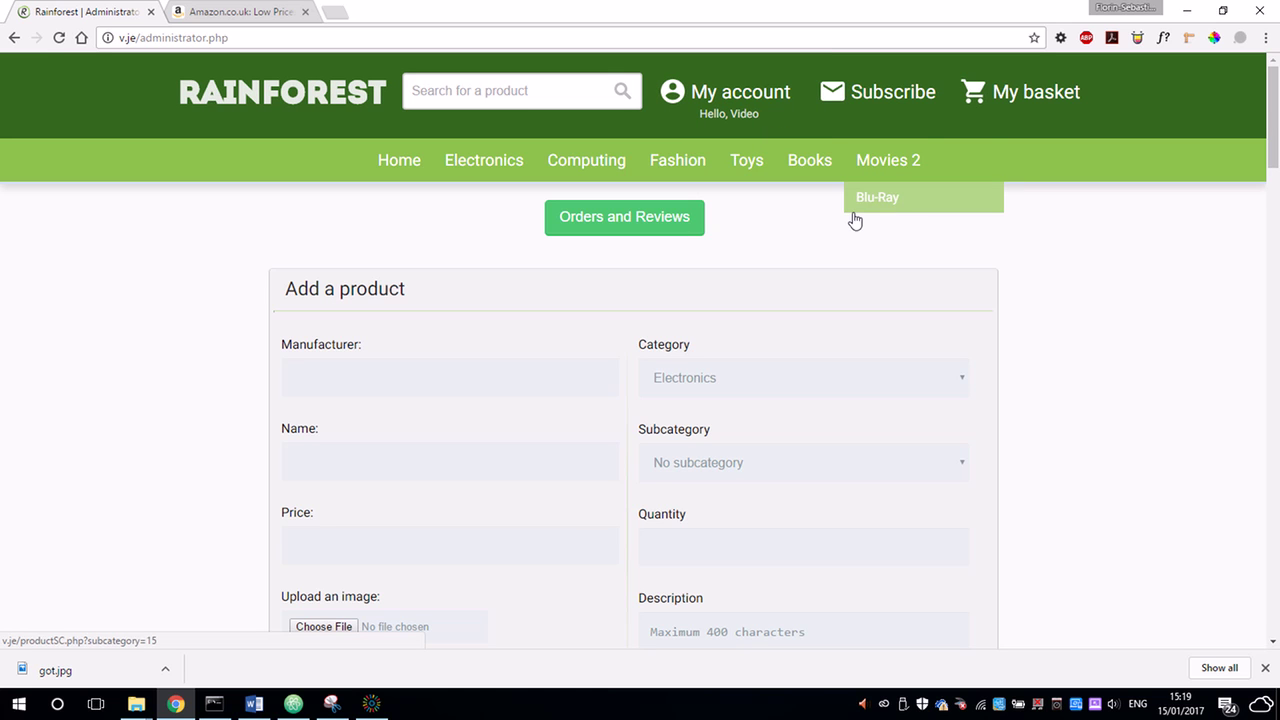
pyautogui.press('super+p')
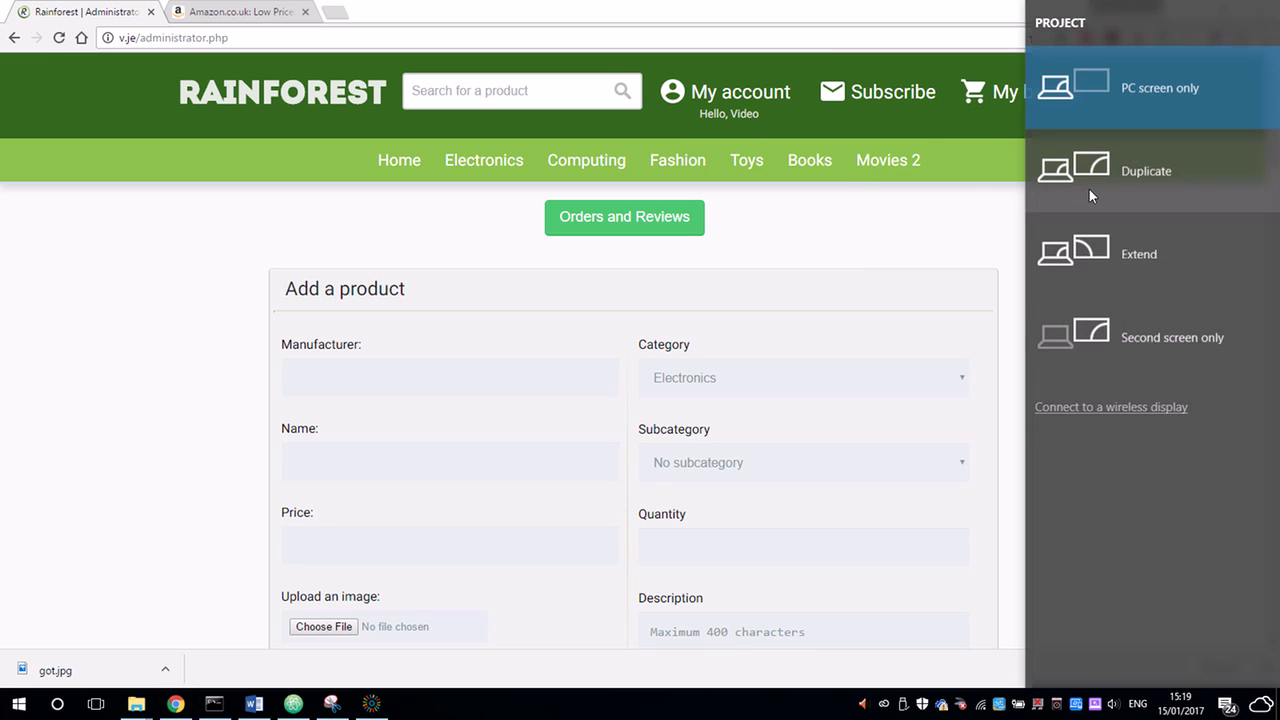
pyautogui.click(876, 259)
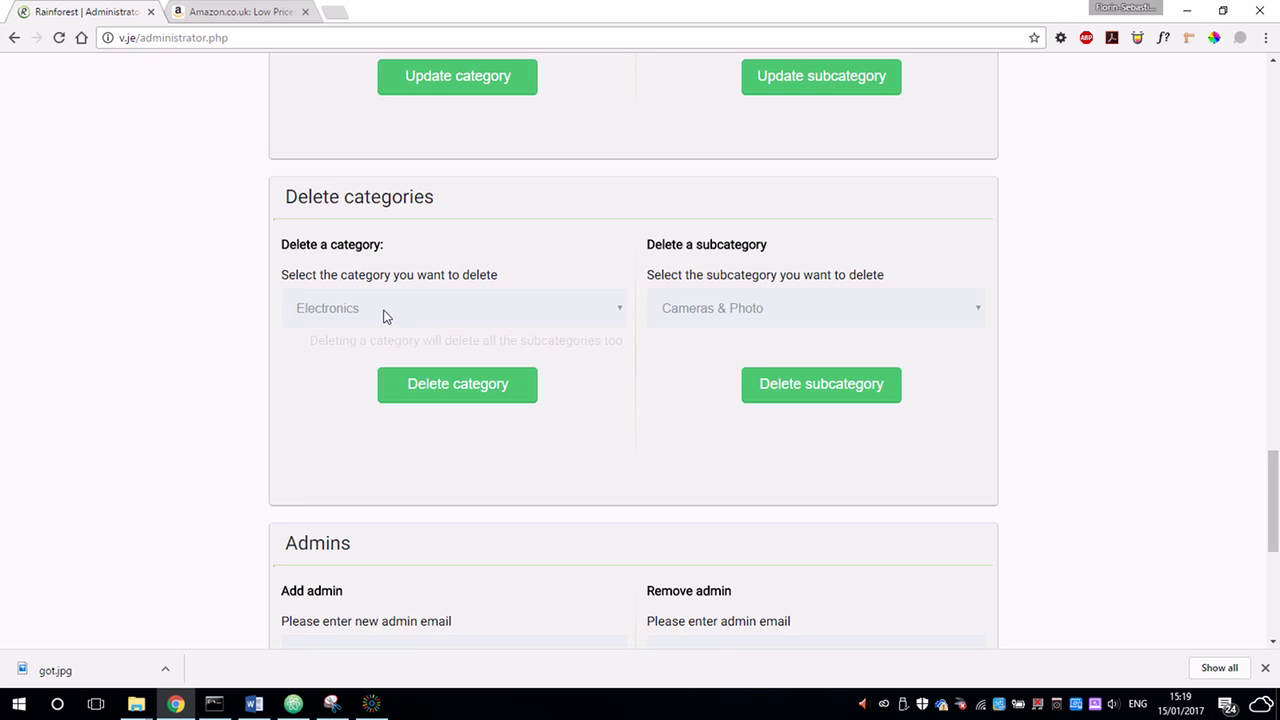
pyautogui.click(386, 316)
pyautogui.click(371, 417)
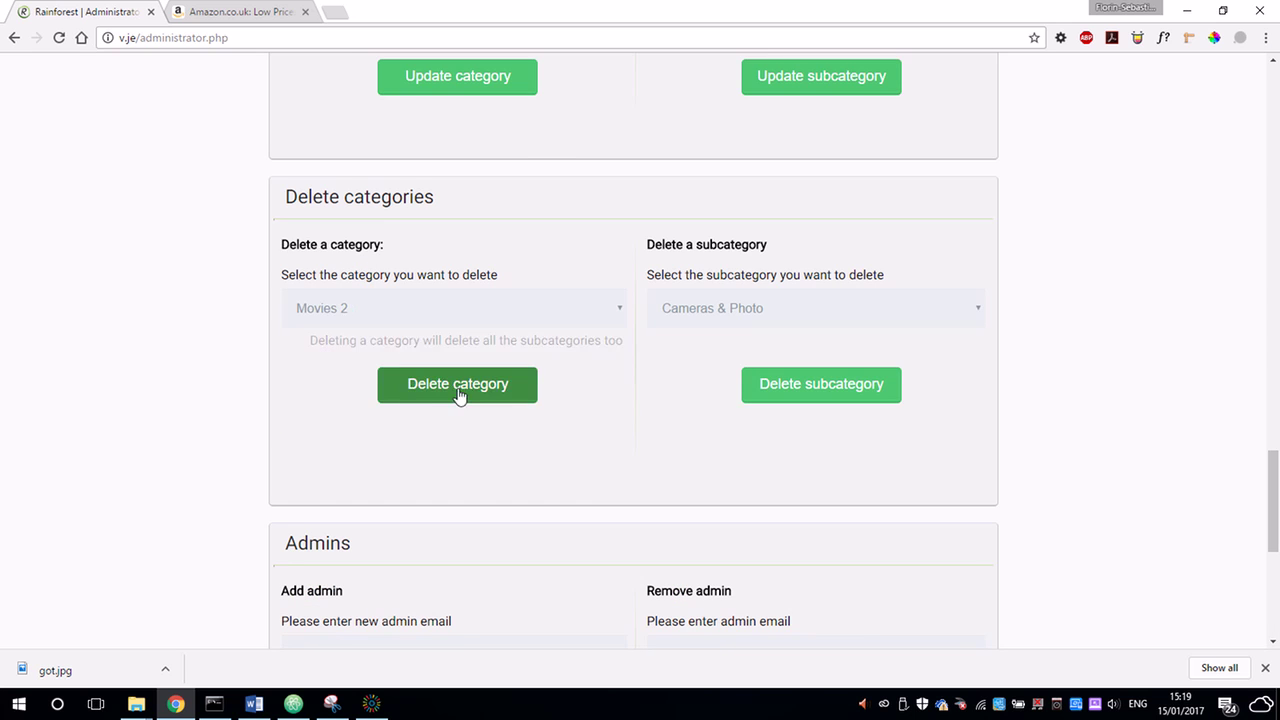
pyautogui.click(460, 395)
pyautogui.click(774, 133)
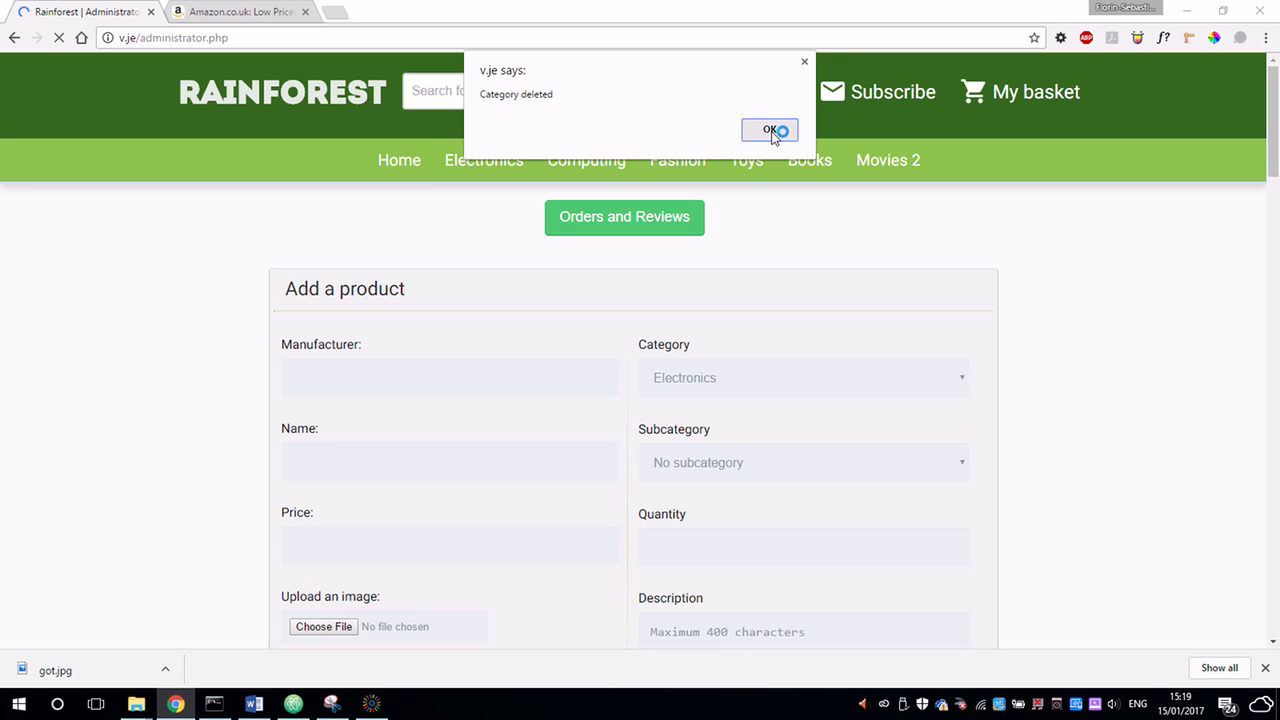
pyautogui.scroll(-15, 577, 360)
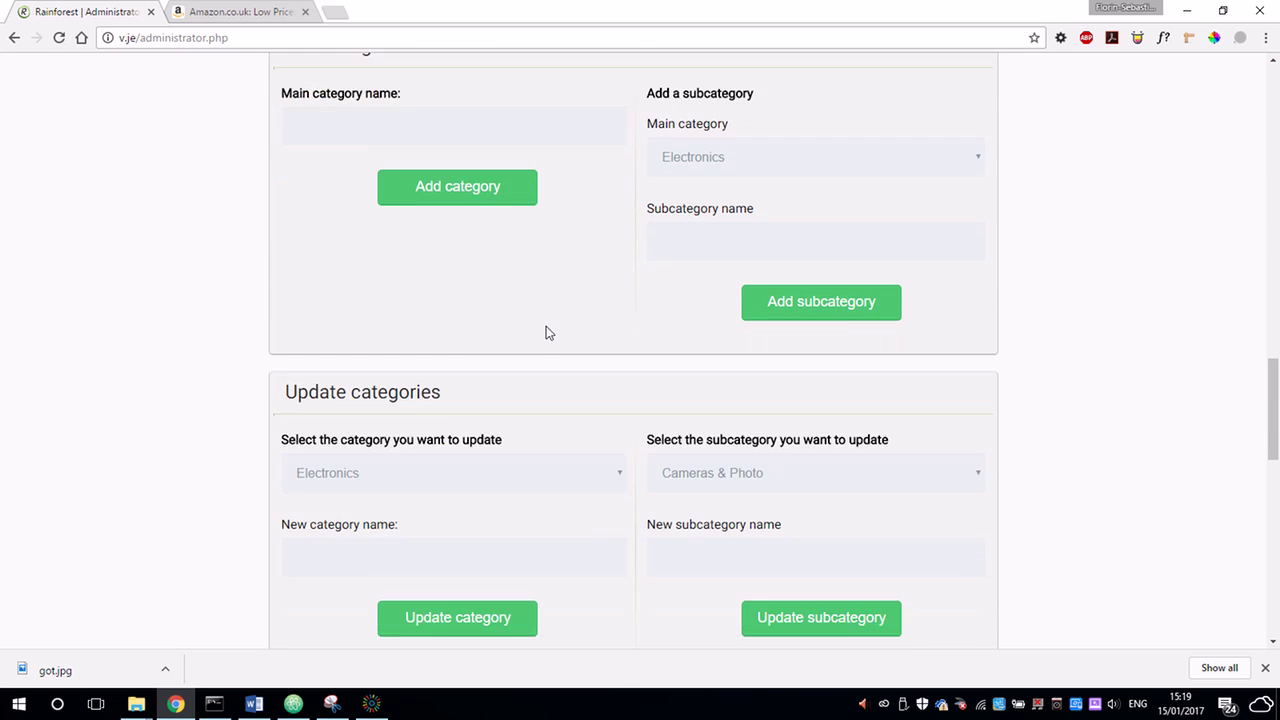
pyautogui.scroll(15, 546, 331)
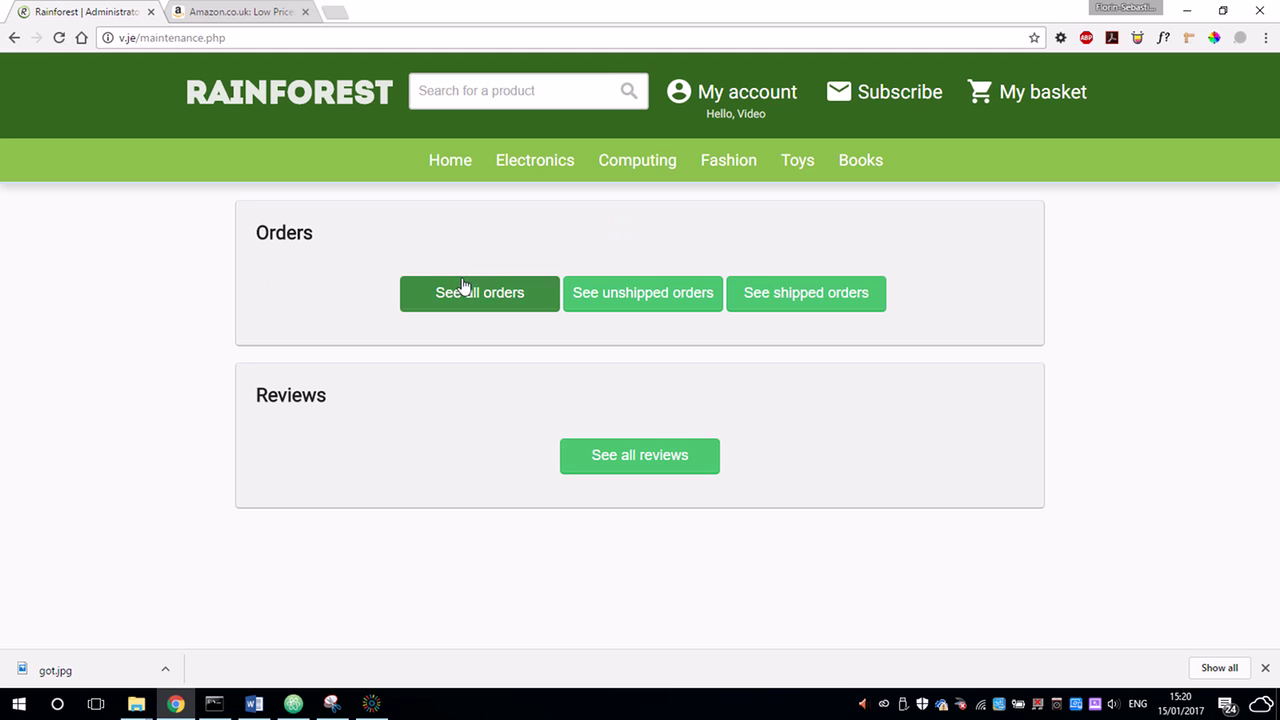
# Browse the all, unshipped and shipped order lists.
pyautogui.click(522, 293)
pyautogui.scroll(-10, 535, 325)
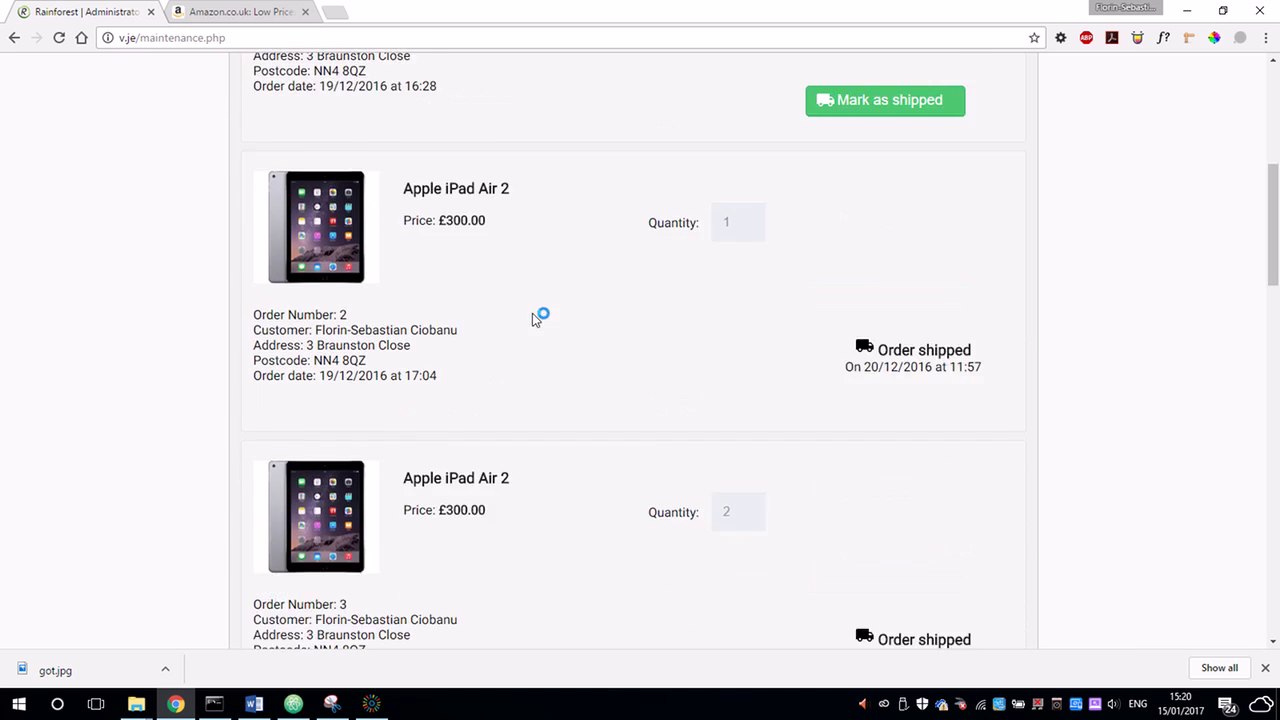
pyautogui.scroll(-10, 519, 316)
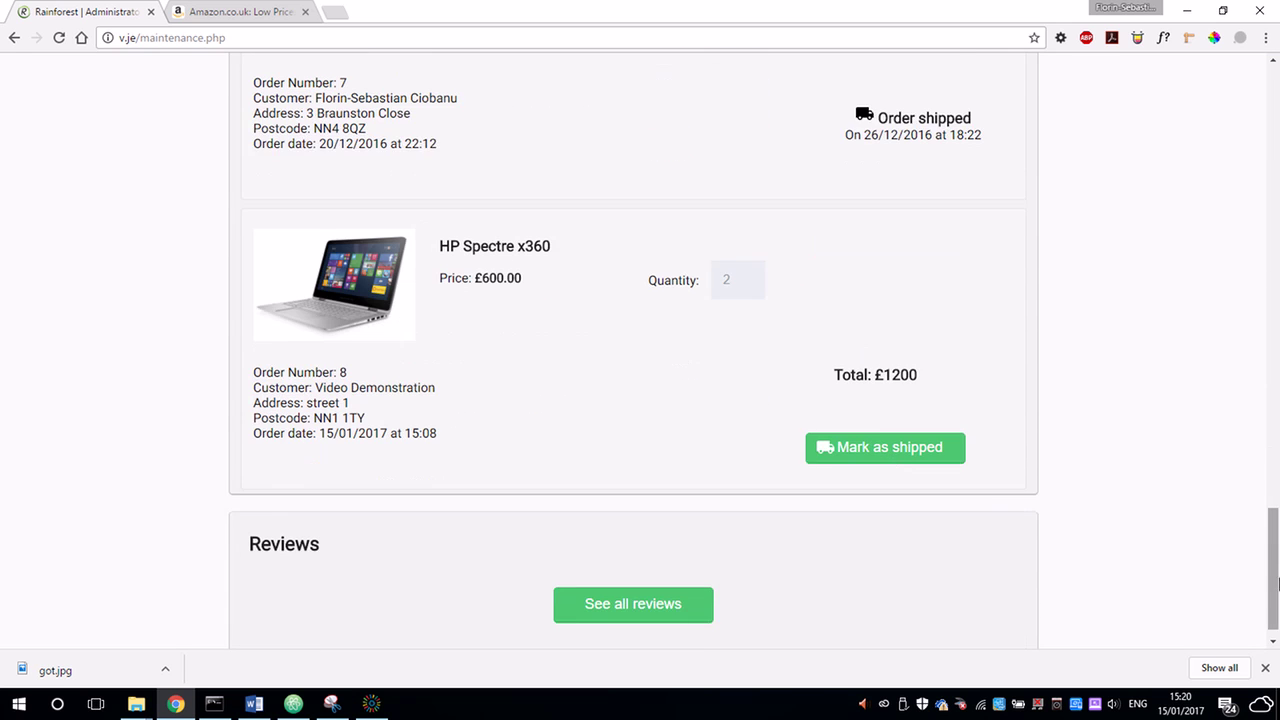
pyautogui.moveTo(1273, 566); pyautogui.dragTo(1257, 119)
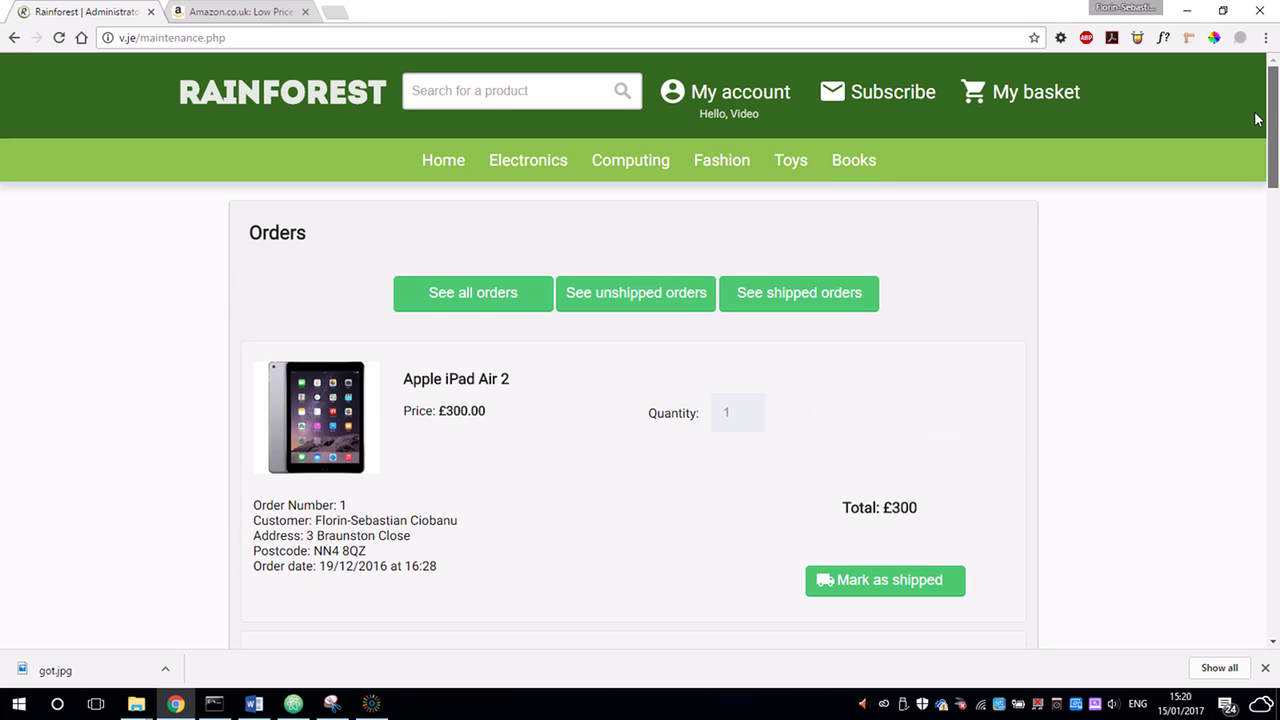
pyautogui.click(683, 298)
pyautogui.moveTo(1277, 196); pyautogui.dragTo(1242, 653)
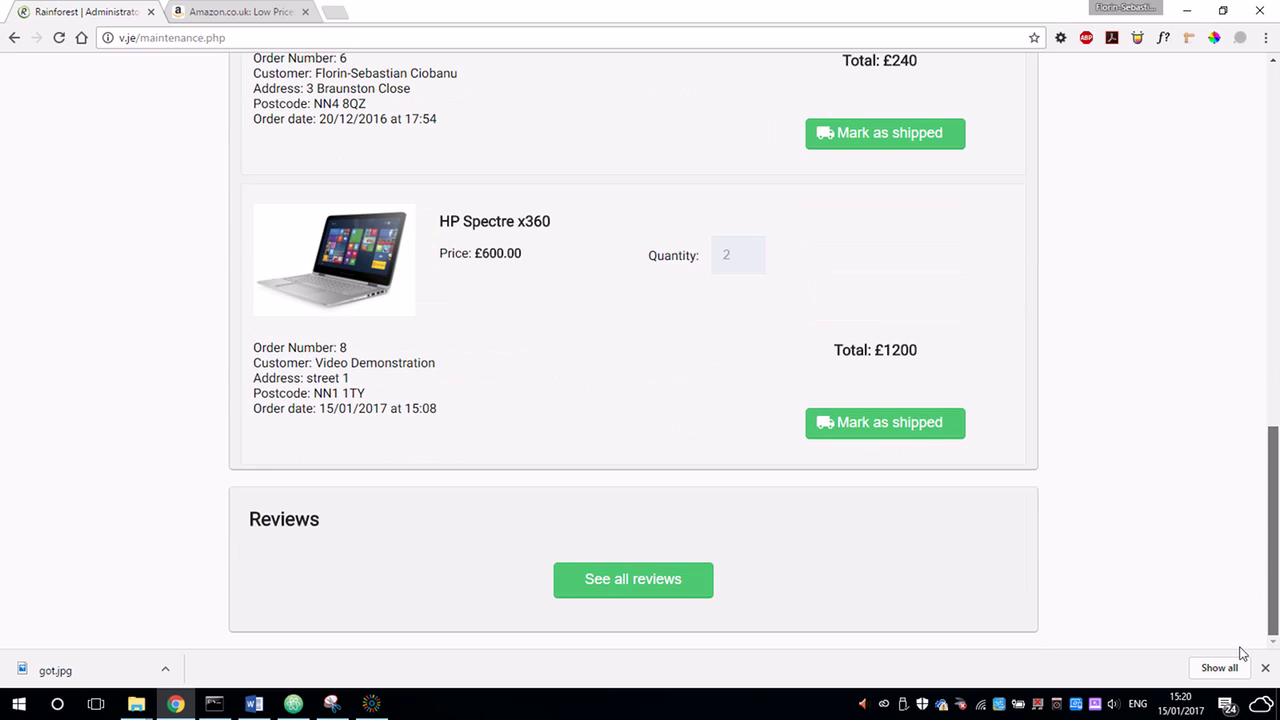
pyautogui.moveTo(1257, 486); pyautogui.dragTo(1236, 62)
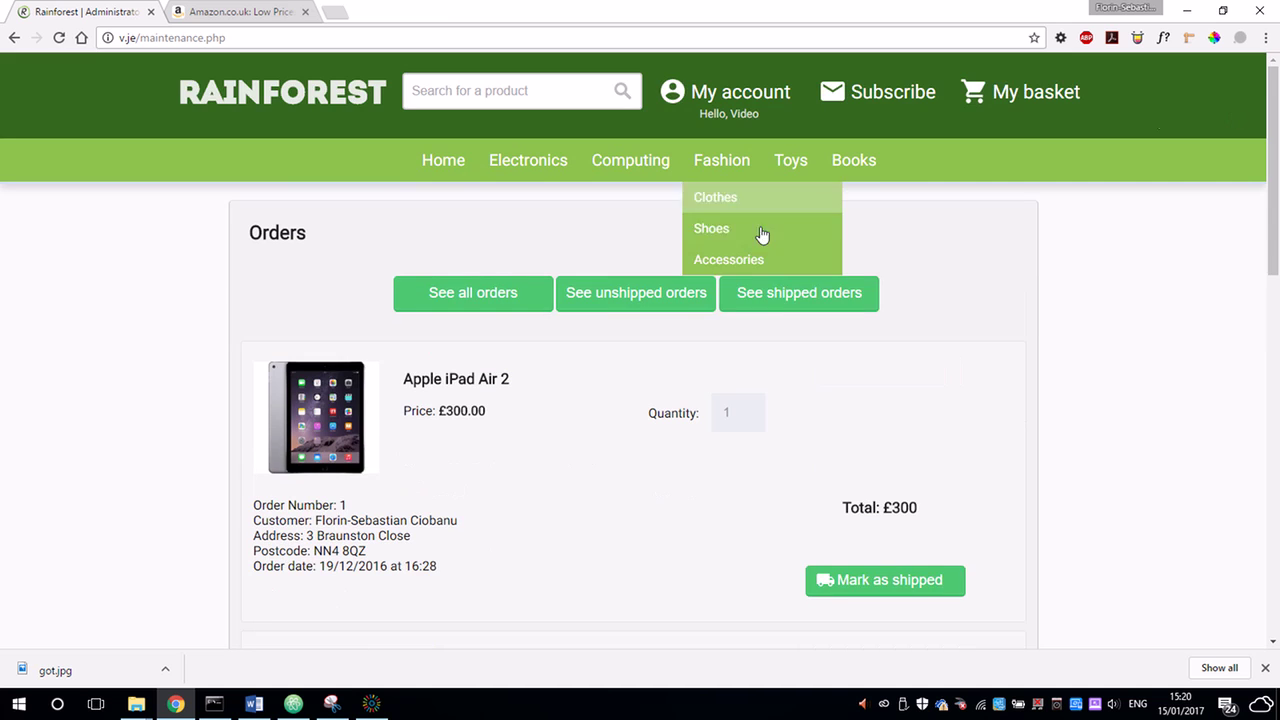
pyautogui.click(780, 300)
pyautogui.moveTo(1270, 225); pyautogui.dragTo(1229, 117)
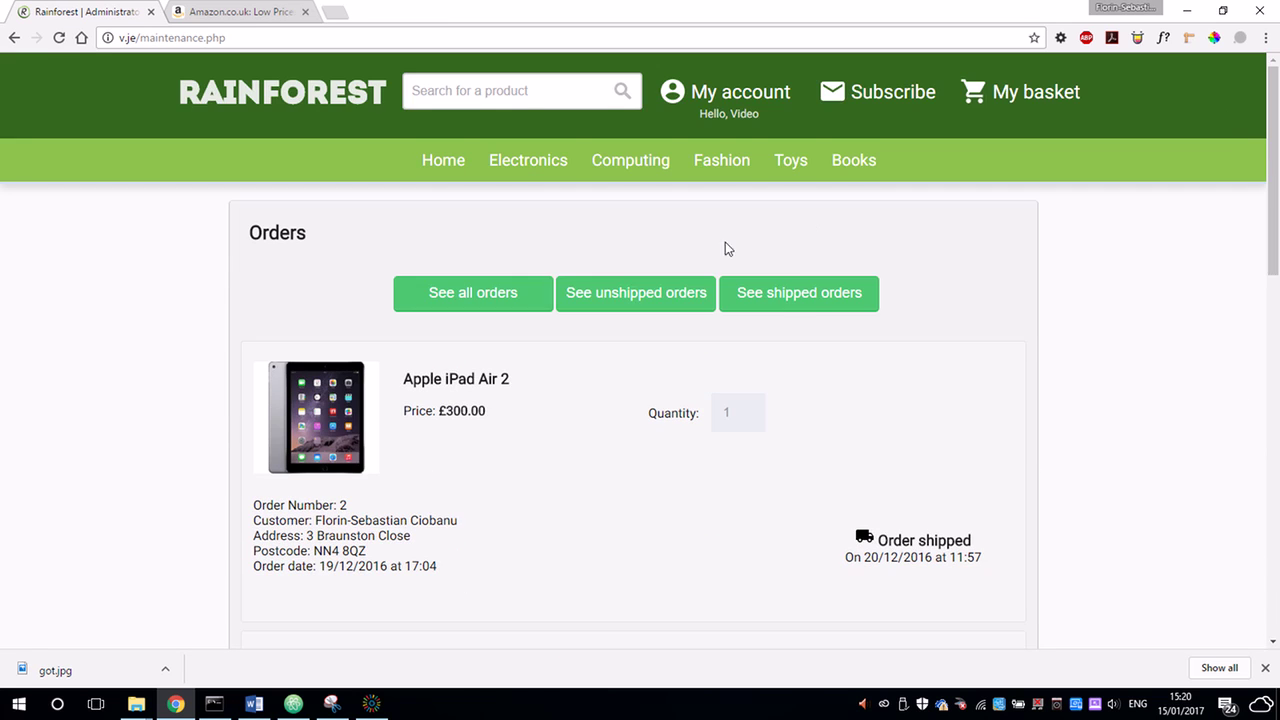
# Mark the unshipped HP Spectre x360 order as shipped.
pyautogui.click(679, 298)
pyautogui.scroll(-10, 910, 370)
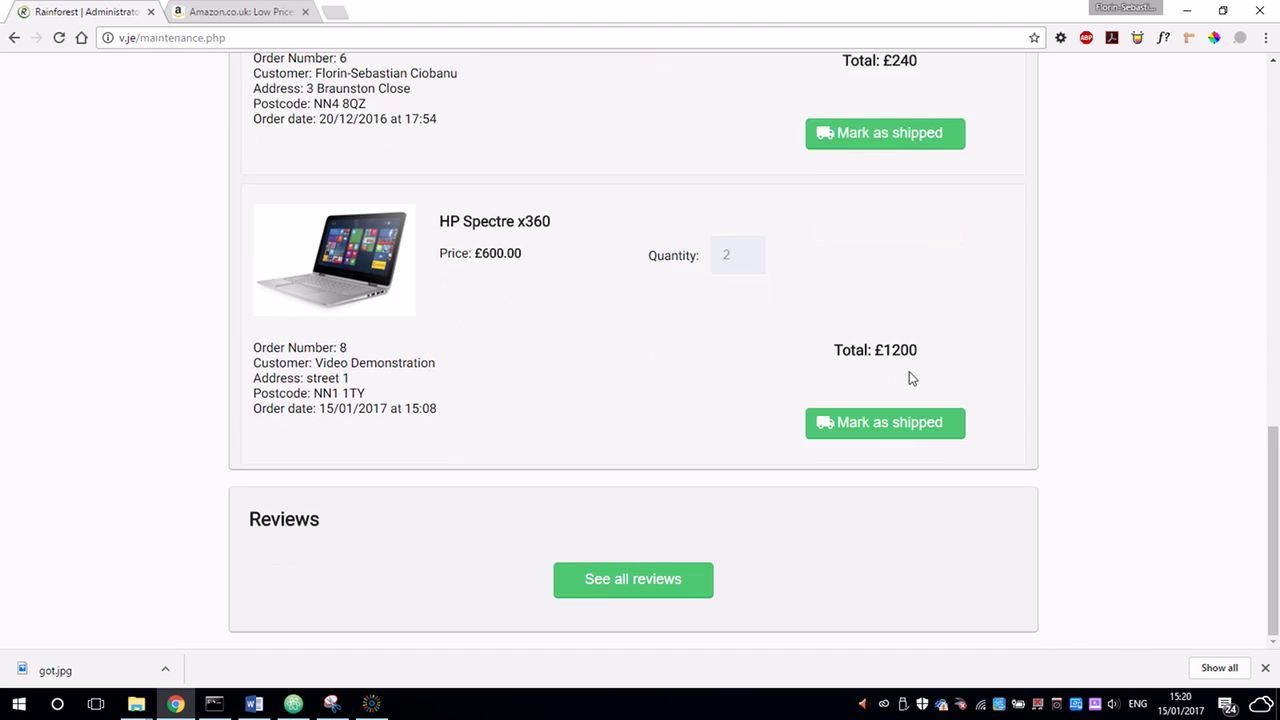
pyautogui.click(897, 437)
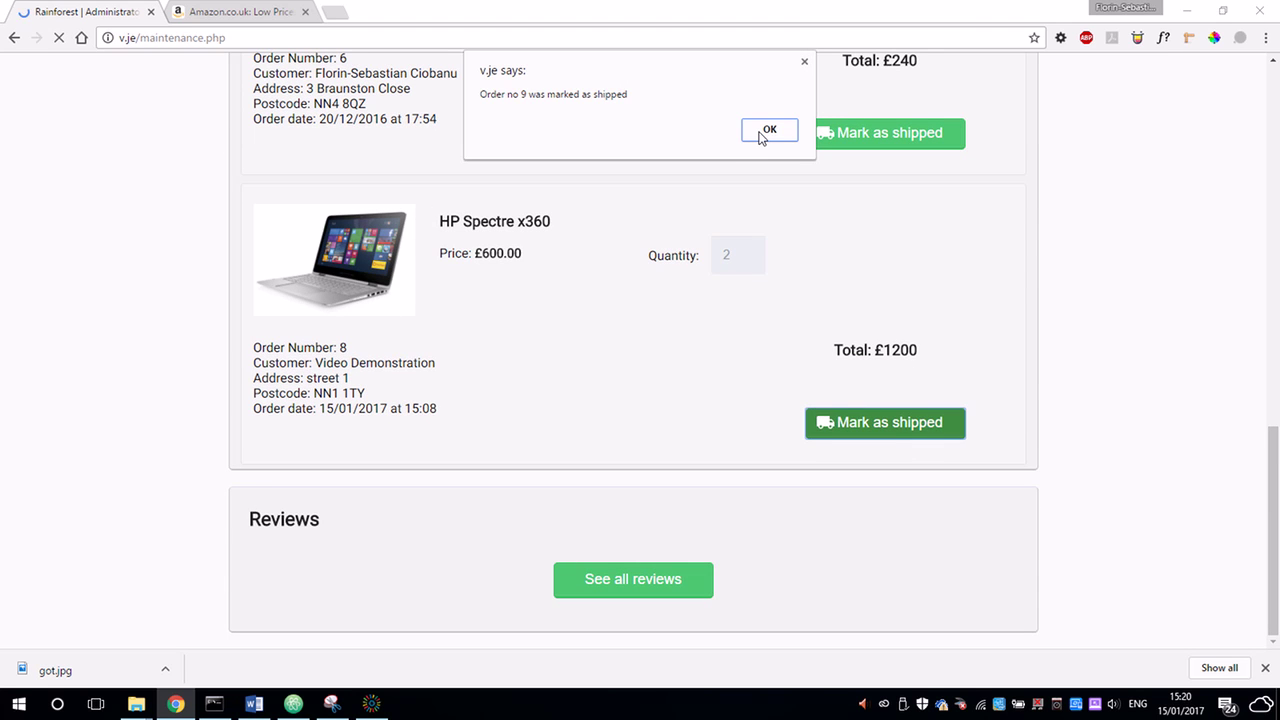
pyautogui.click(769, 131)
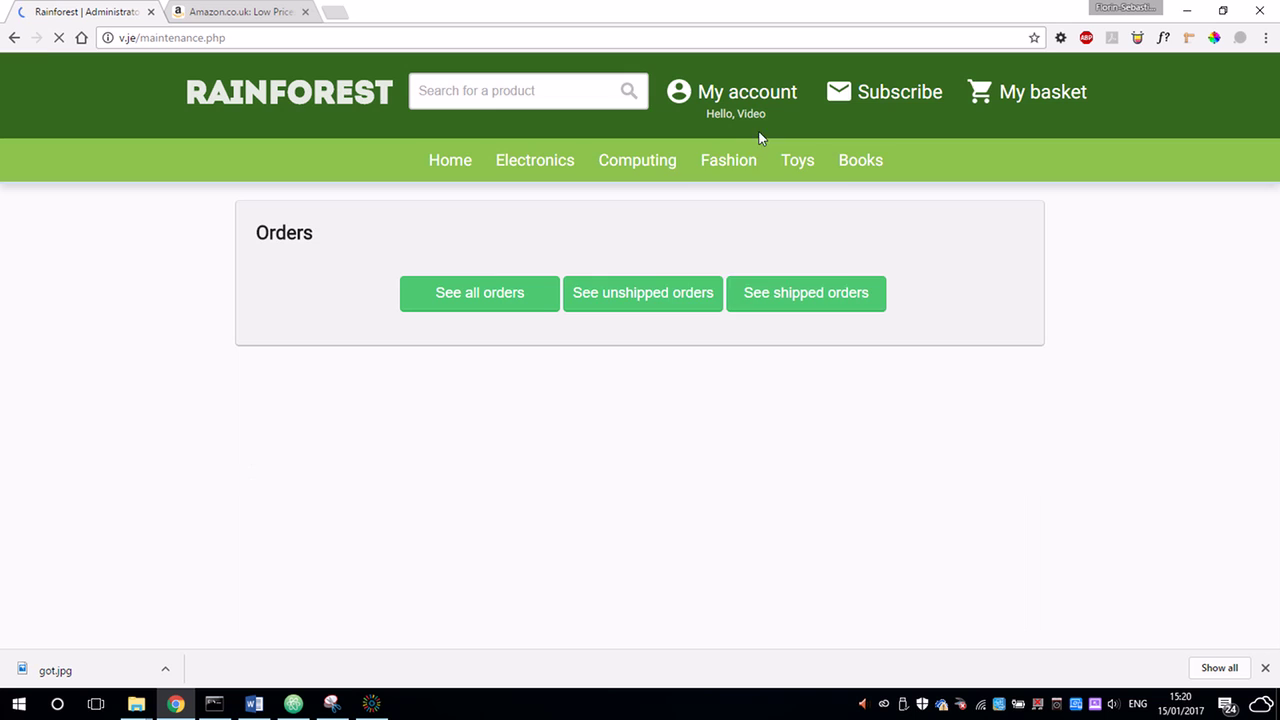
# Delete the three-star Test3 review of the NIKON D3300.
pyautogui.click(594, 460)
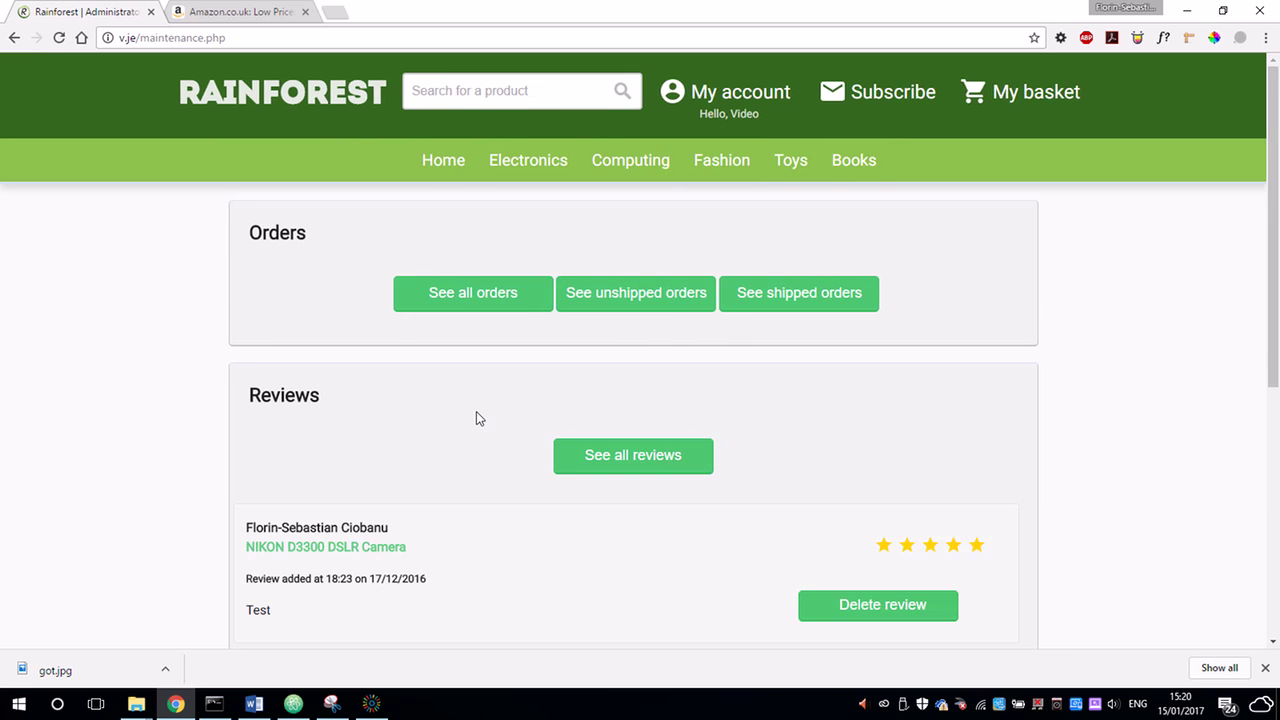
pyautogui.scroll(-3, 476, 411)
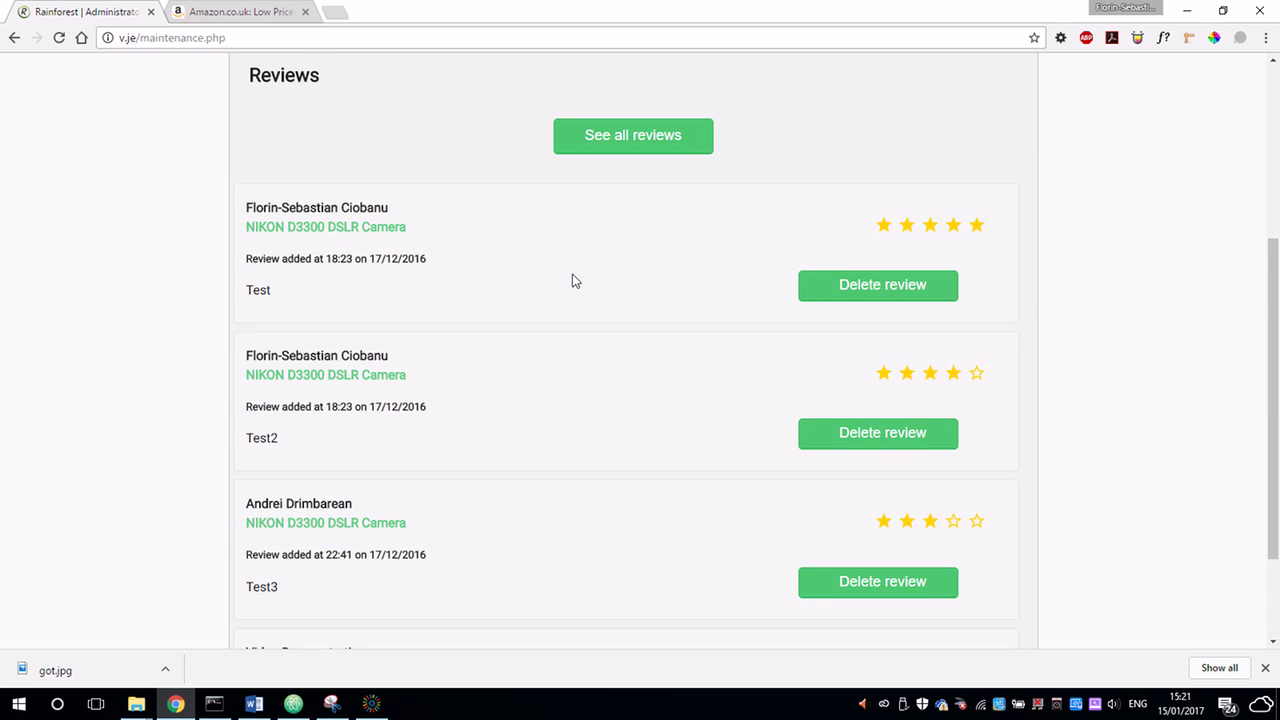
pyautogui.scroll(-2, 575, 281)
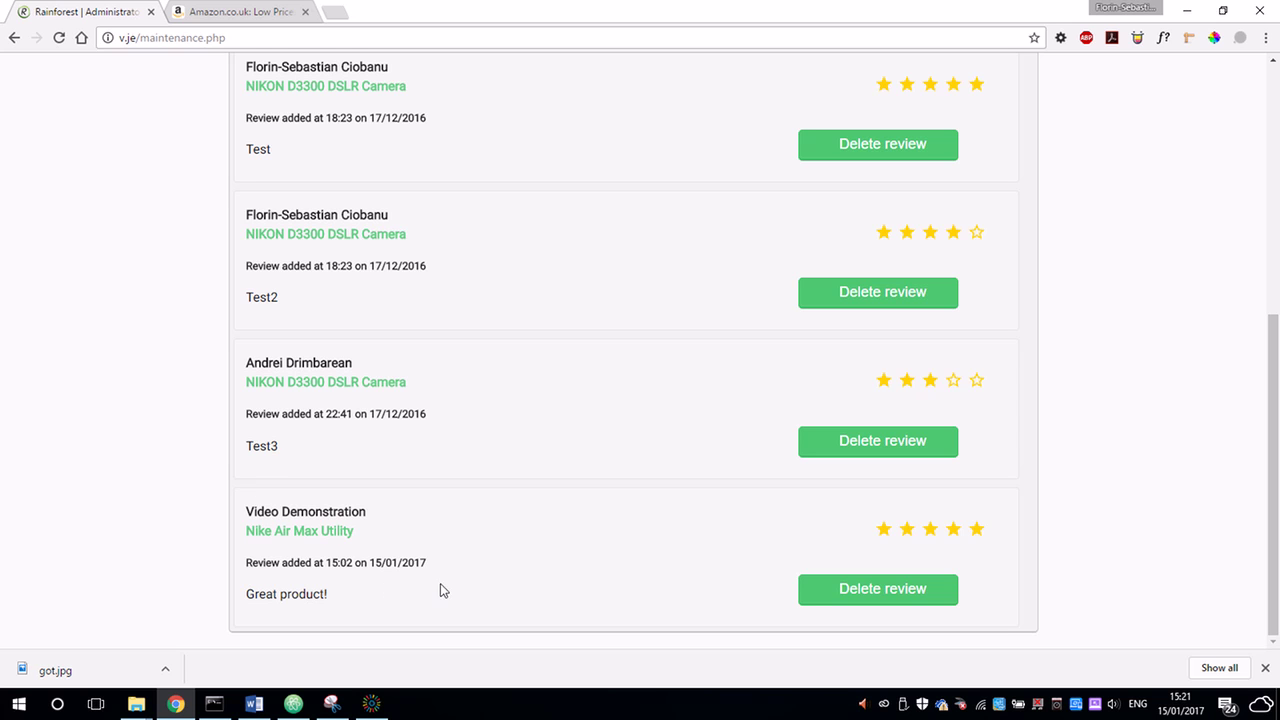
pyautogui.click(868, 450)
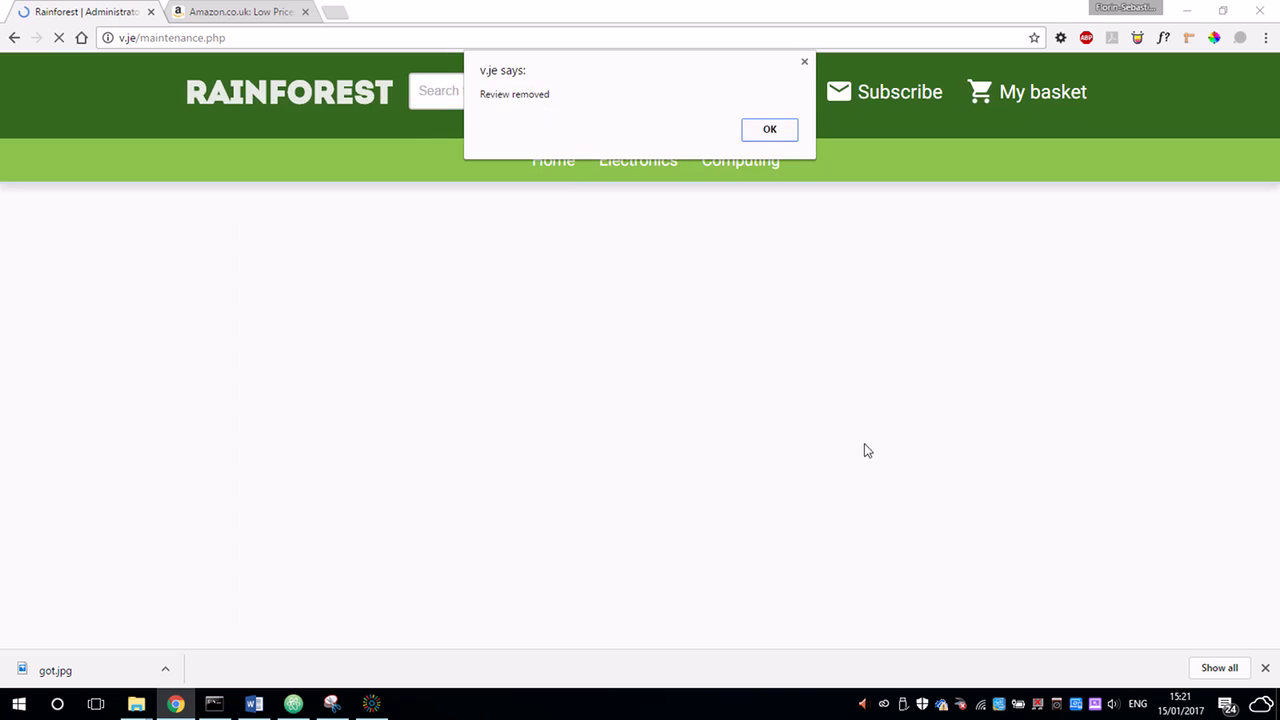
pyautogui.click(770, 130)
# View the NIKON D3300 DSLR Camera page under Cameras & Photo.
pyautogui.moveTo(531, 166)
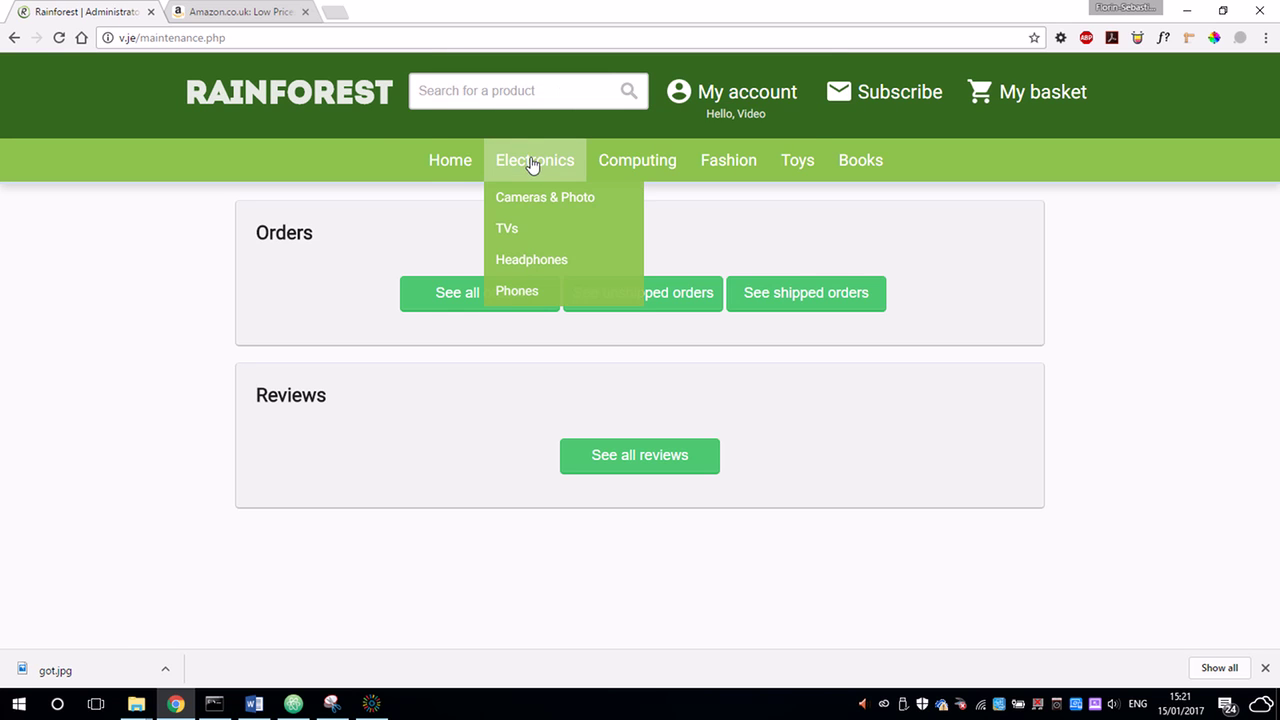
pyautogui.click(534, 196)
pyautogui.click(157, 369)
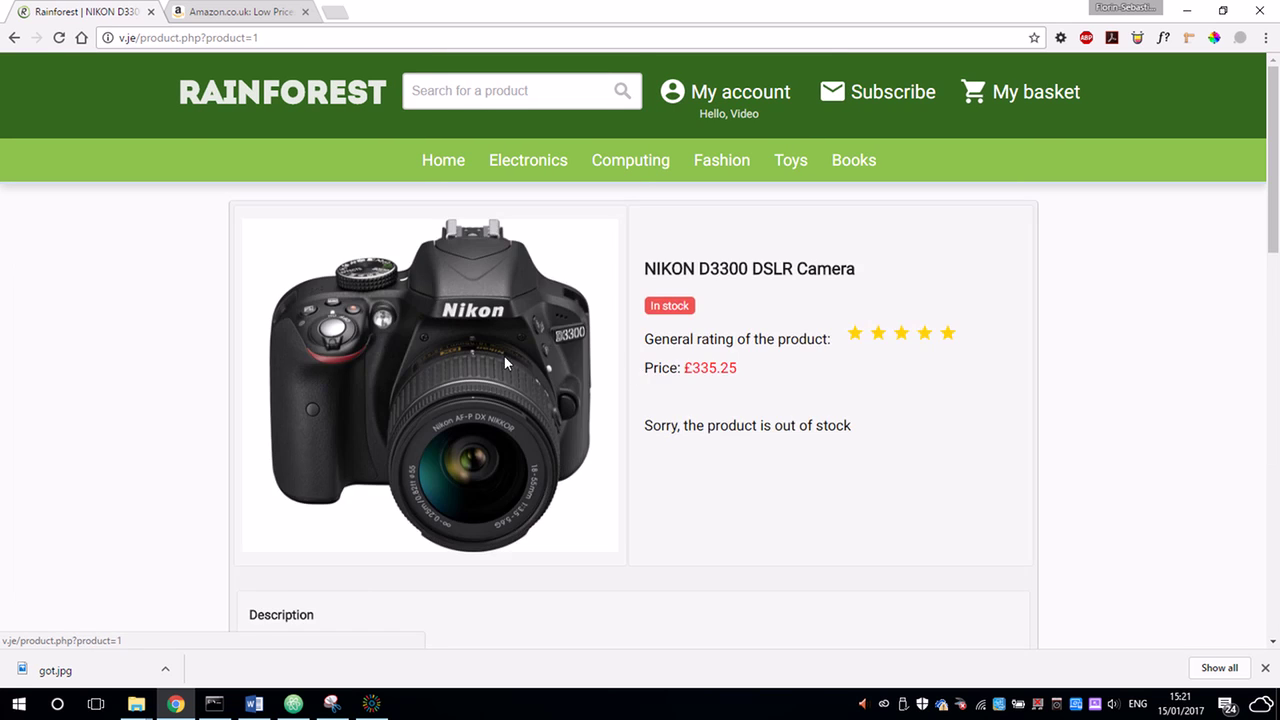
pyautogui.scroll(-10, 766, 383)
pyautogui.scroll(10, 660, 334)
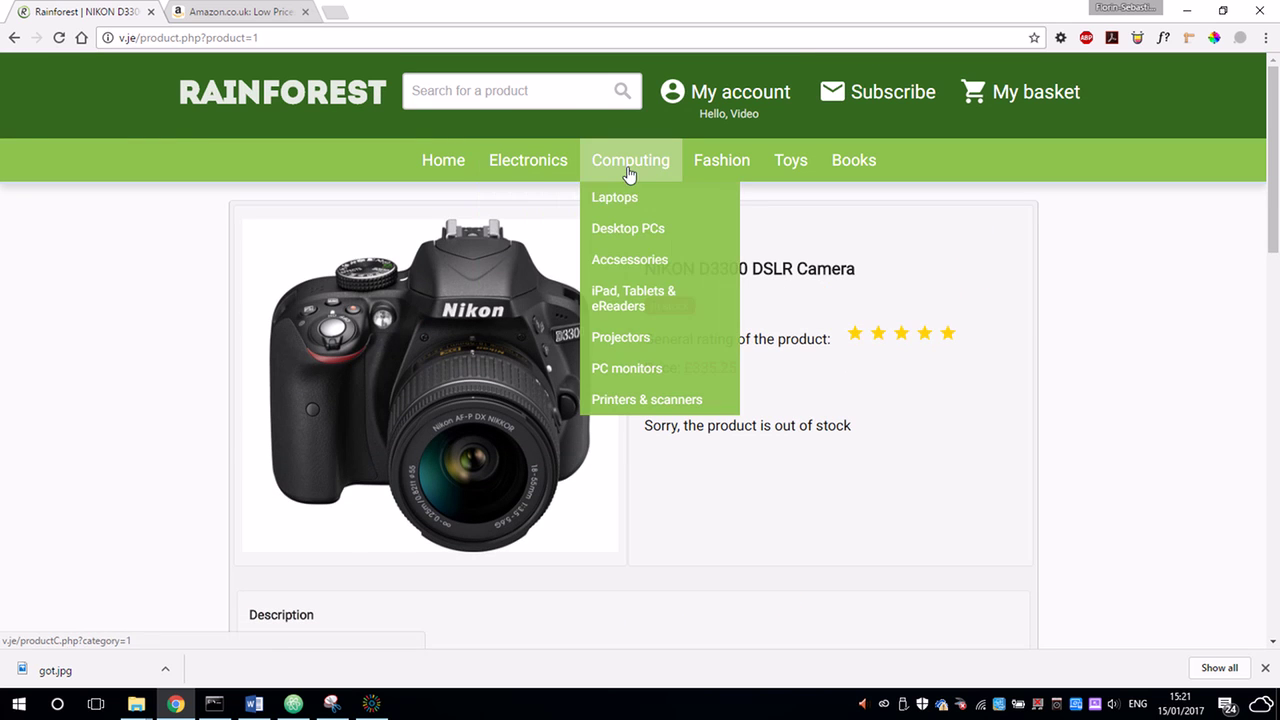
# View the HP Spectre x360 page under Computing with quantity 1, then return home.
pyautogui.click(629, 172)
pyautogui.click(109, 580)
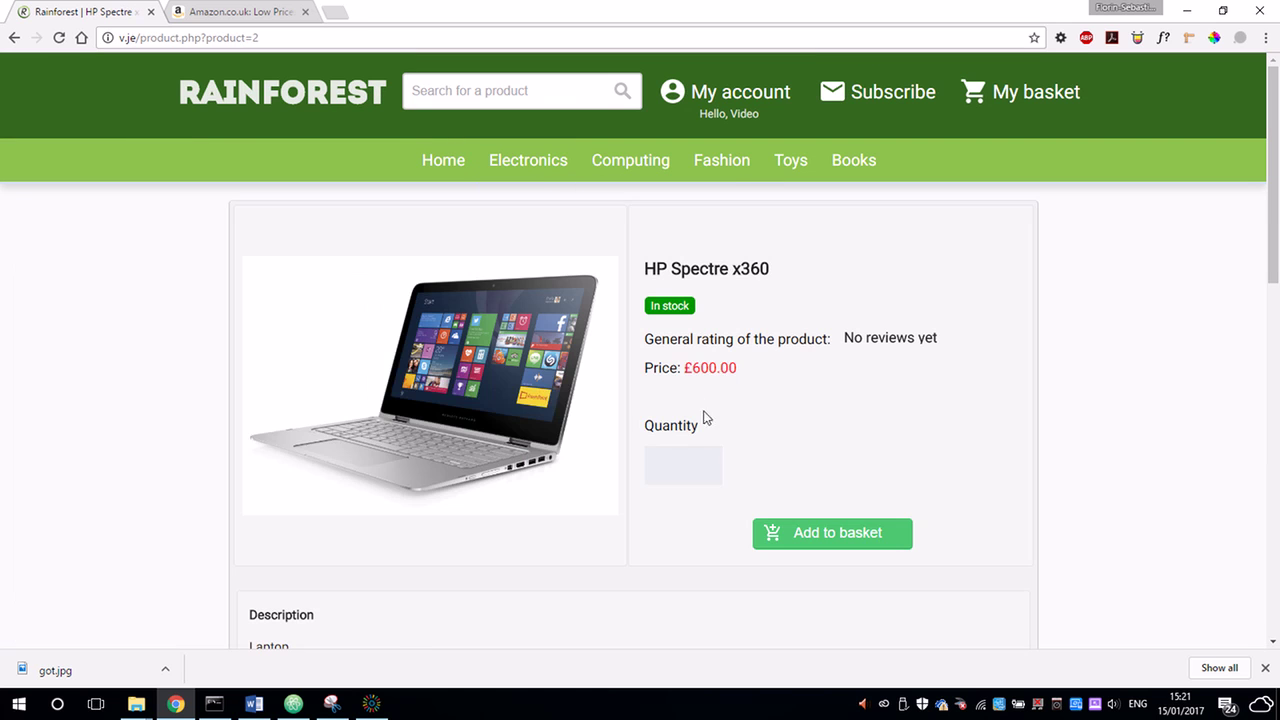
pyautogui.click(705, 465)
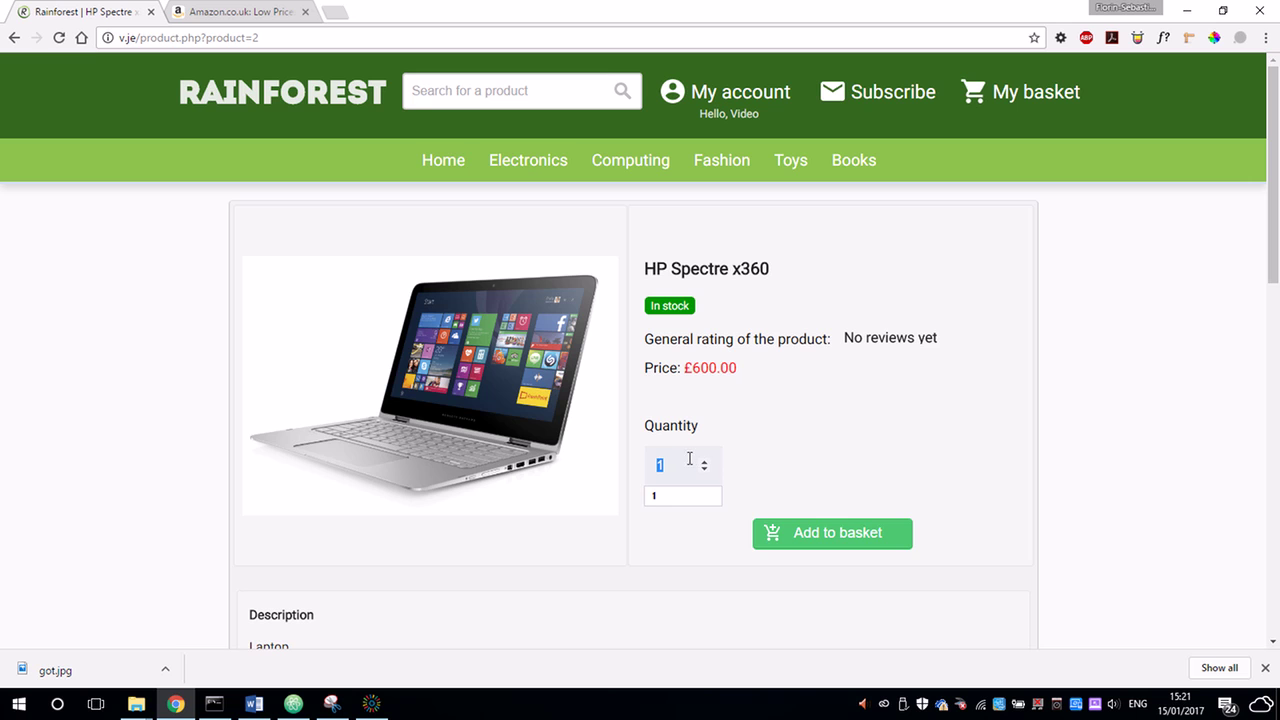
pyautogui.click(440, 160)
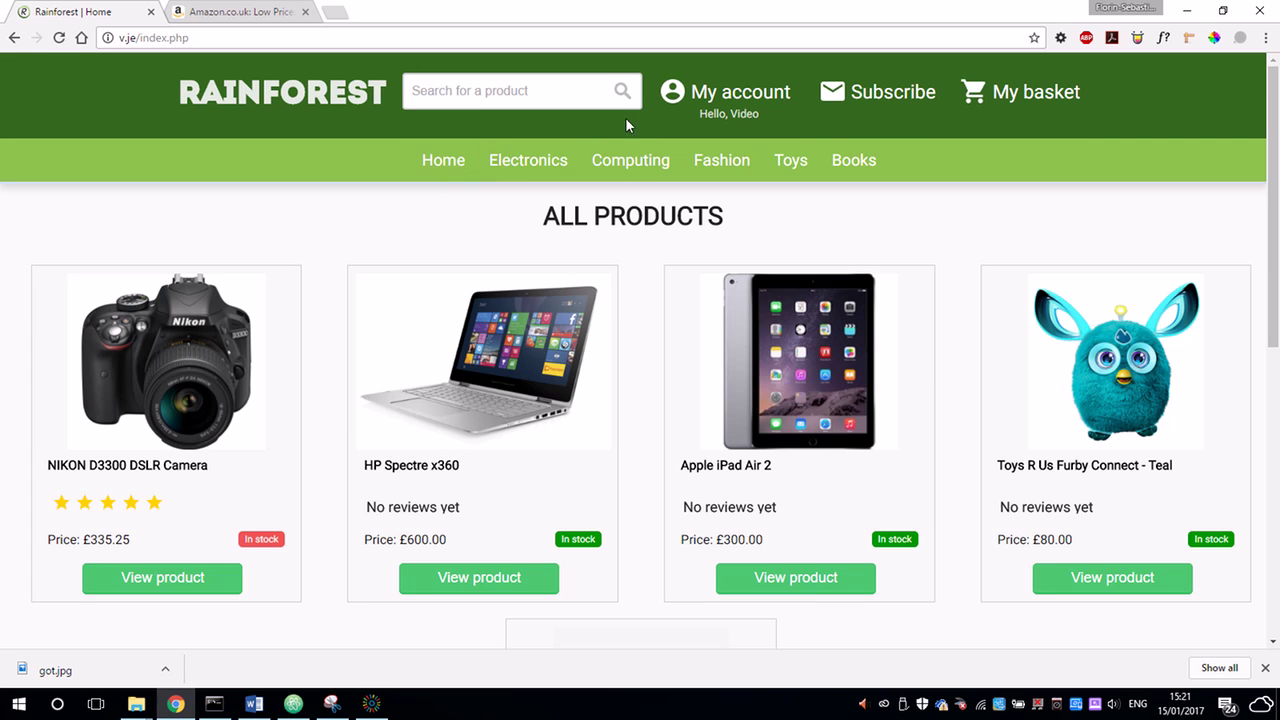
# Subscribe the suggested e-mail address to new-product notifications.
pyautogui.click(876, 98)
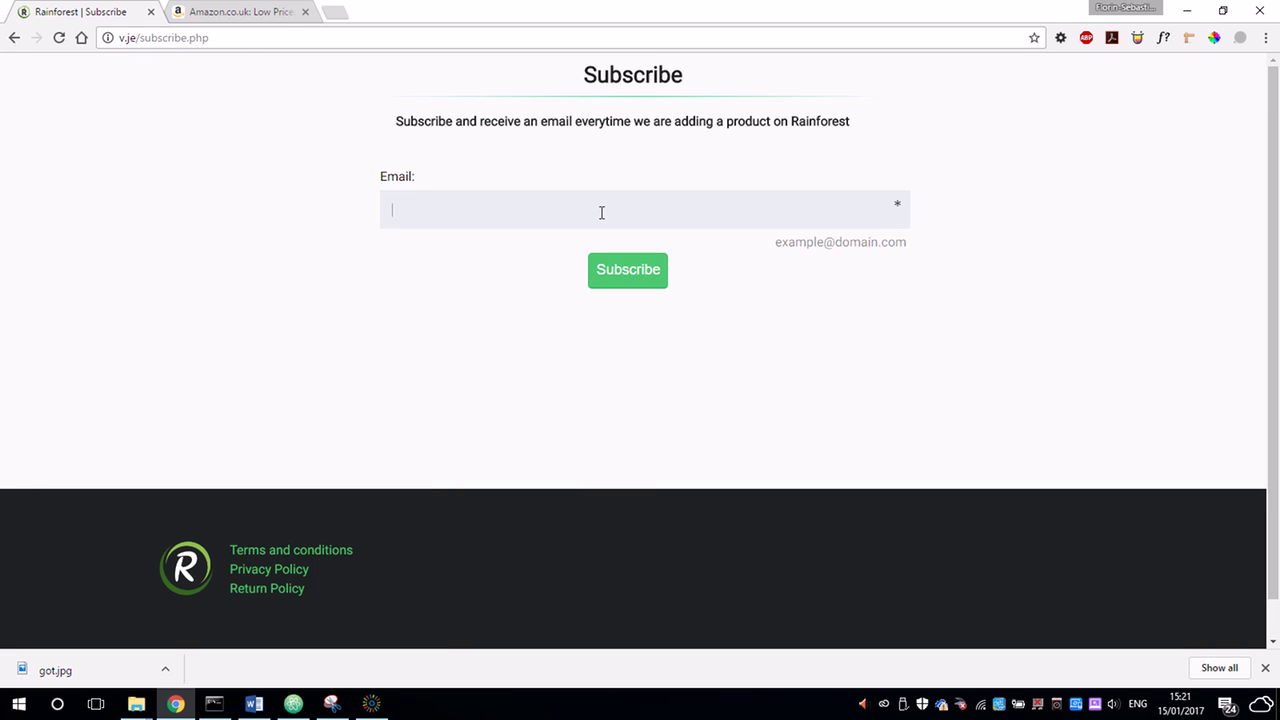
pyautogui.write('vide')
pyautogui.press('Down')
pyautogui.press('Return')
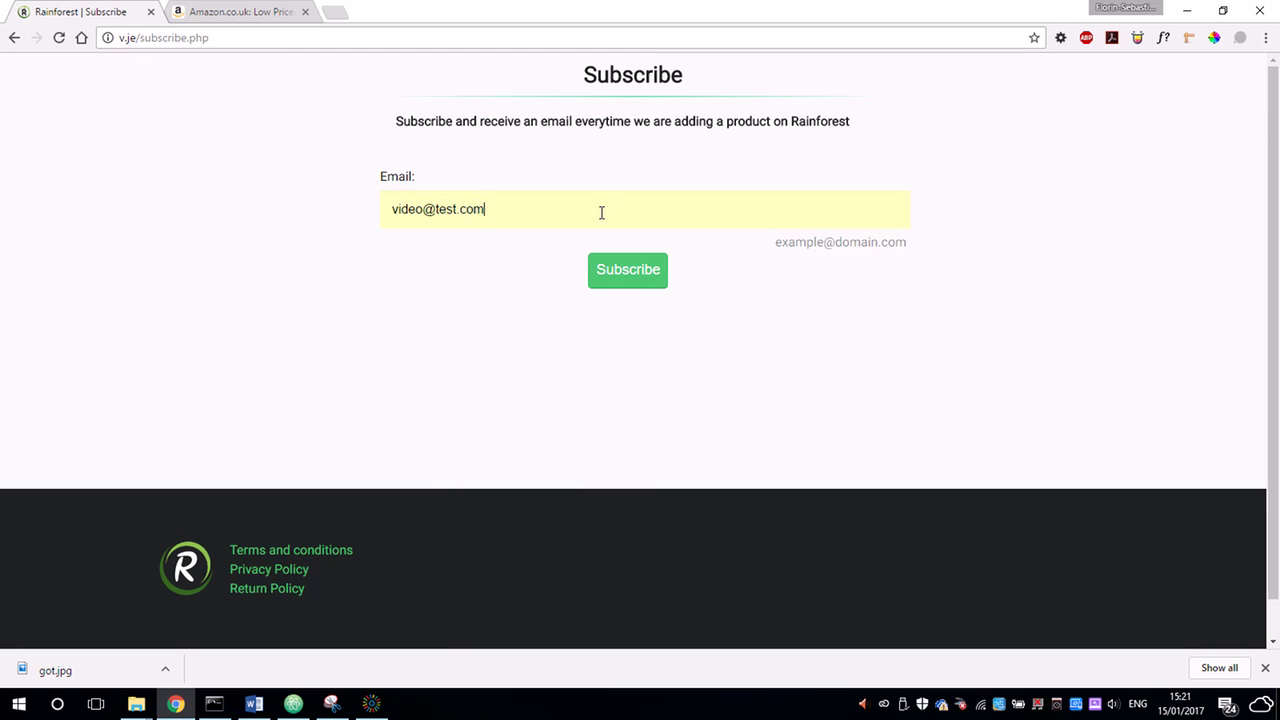
pyautogui.click(660, 272)
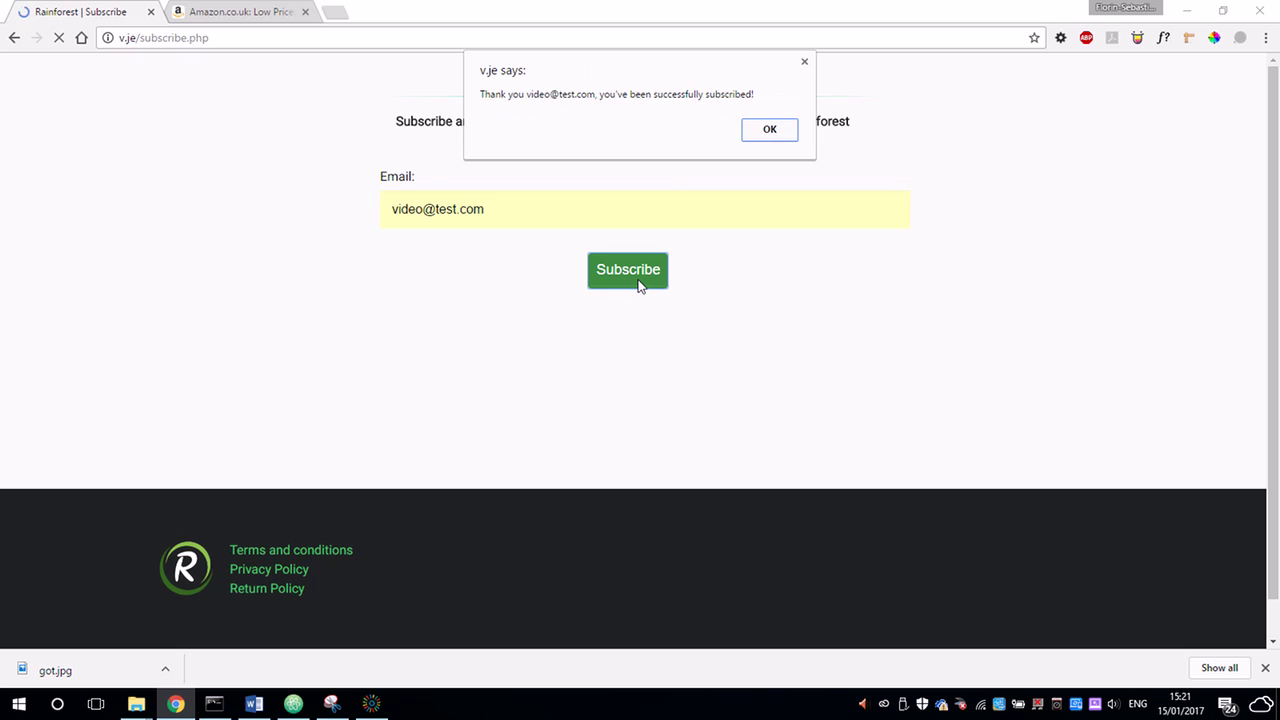
pyautogui.click(768, 133)
# Revoke admin rights from the test account and confirm the removal.
pyautogui.moveTo(718, 177)
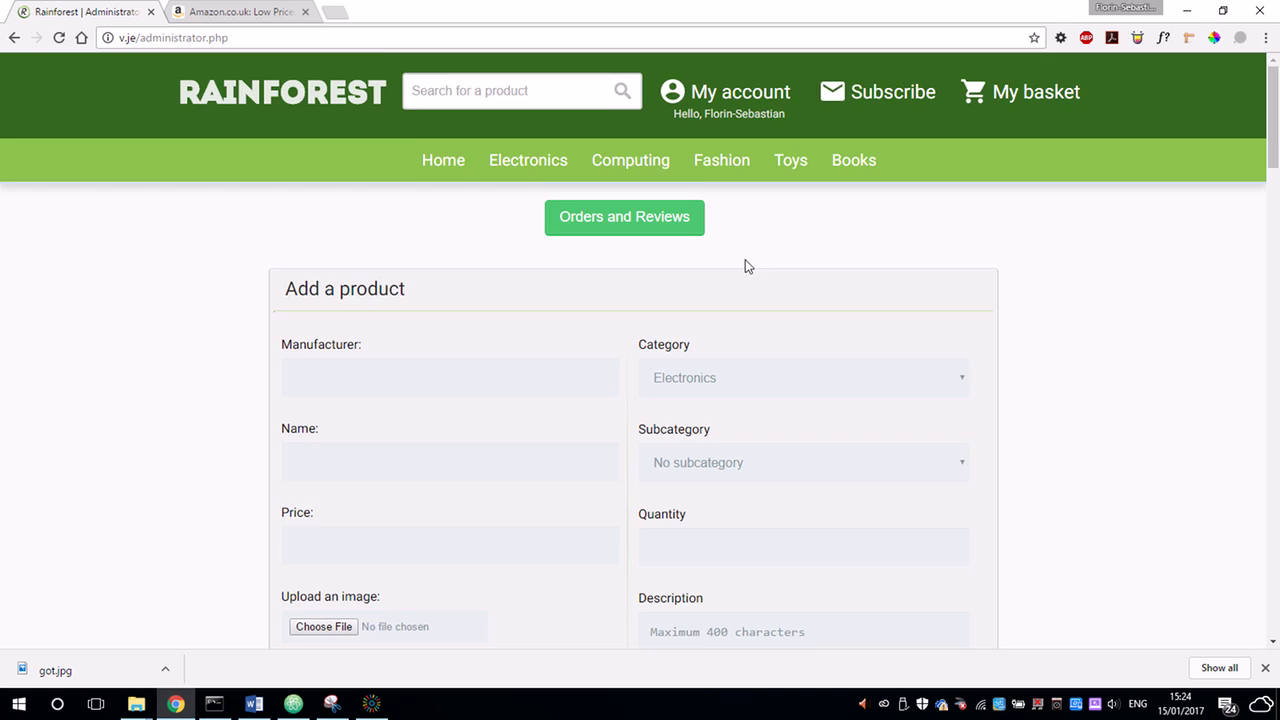
pyautogui.scroll(-15, 745, 263)
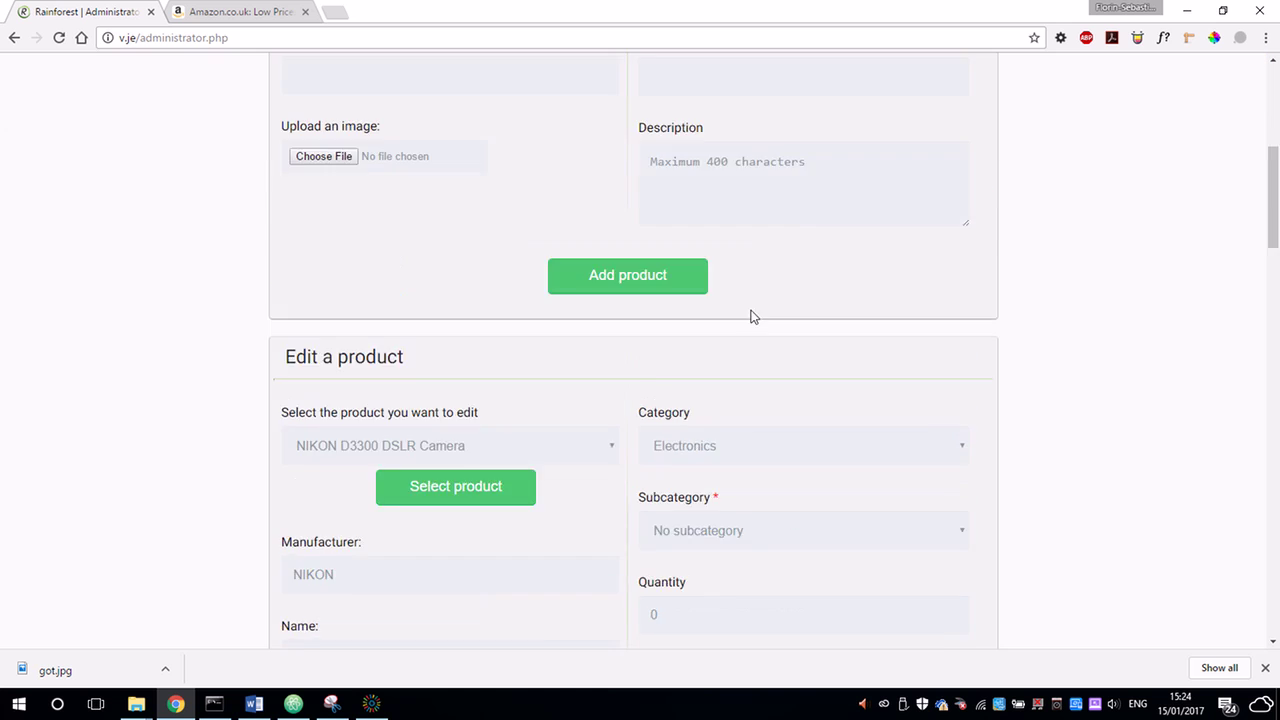
pyautogui.scroll(-3, 816, 449)
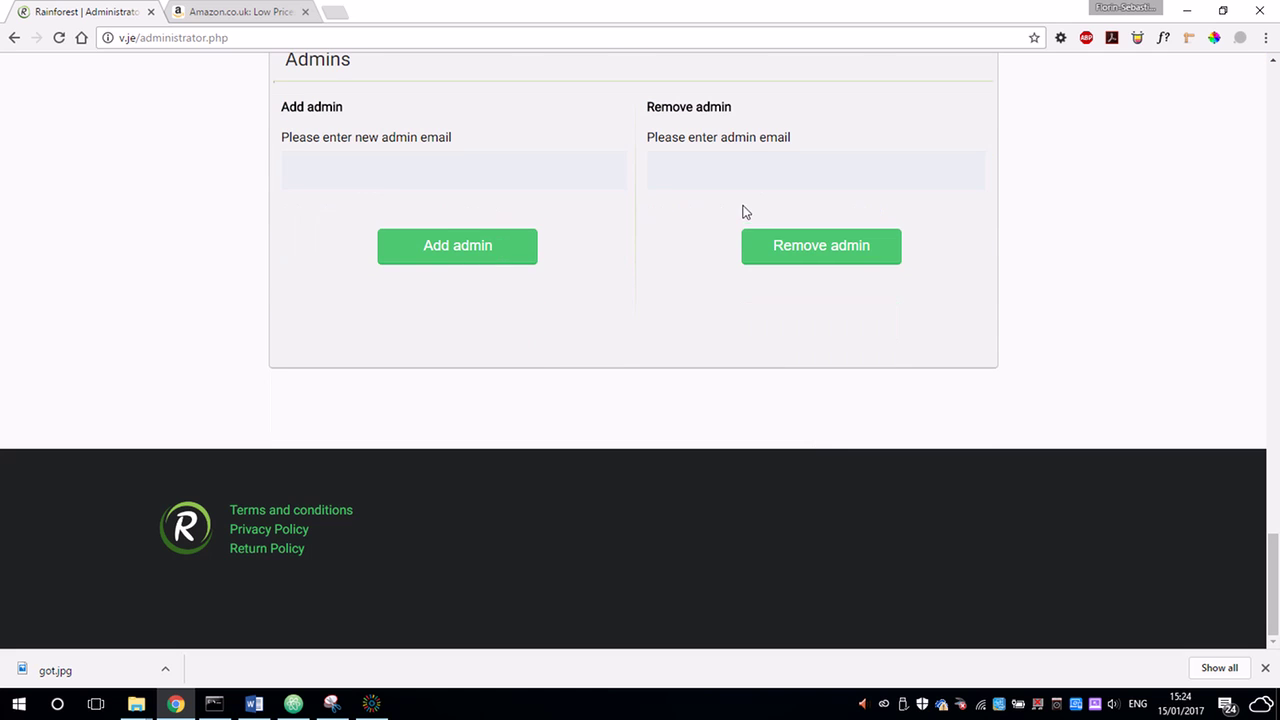
pyautogui.click(800, 252)
pyautogui.click(760, 131)
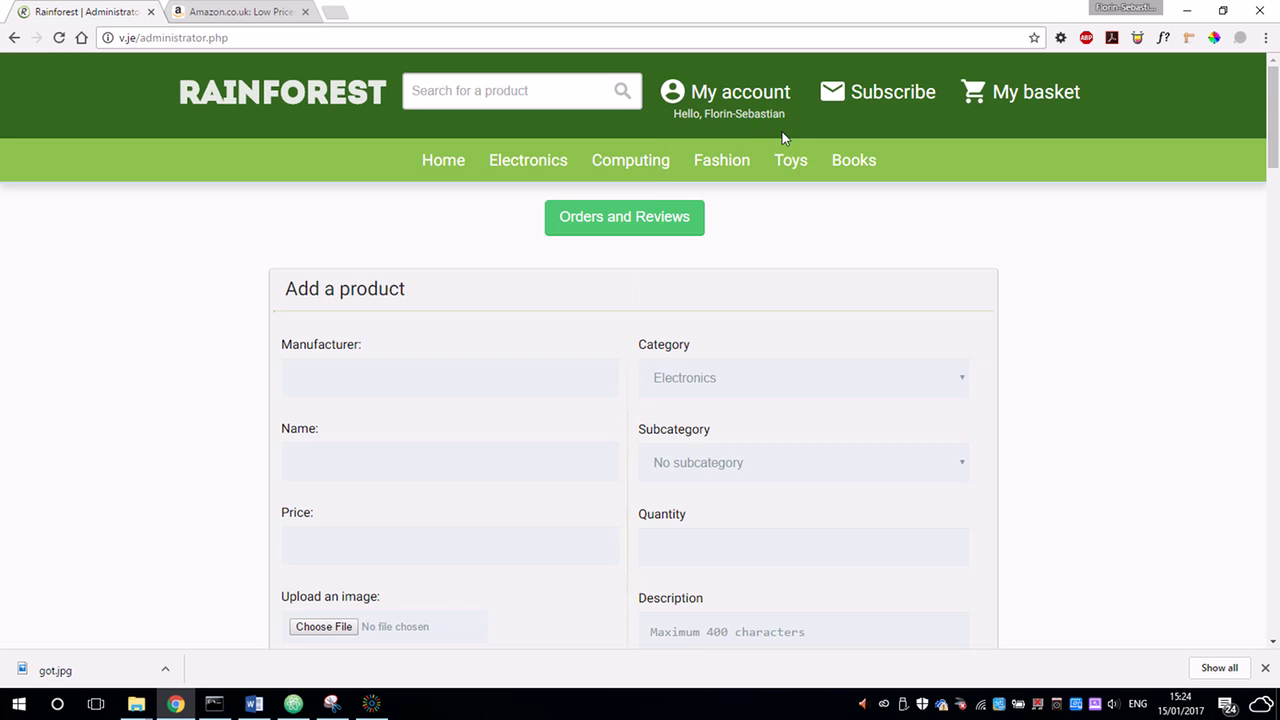
# Log out of the administrator account and sign in with the test customer's email and password.
pyautogui.moveTo(757, 94)
pyautogui.click(723, 191)
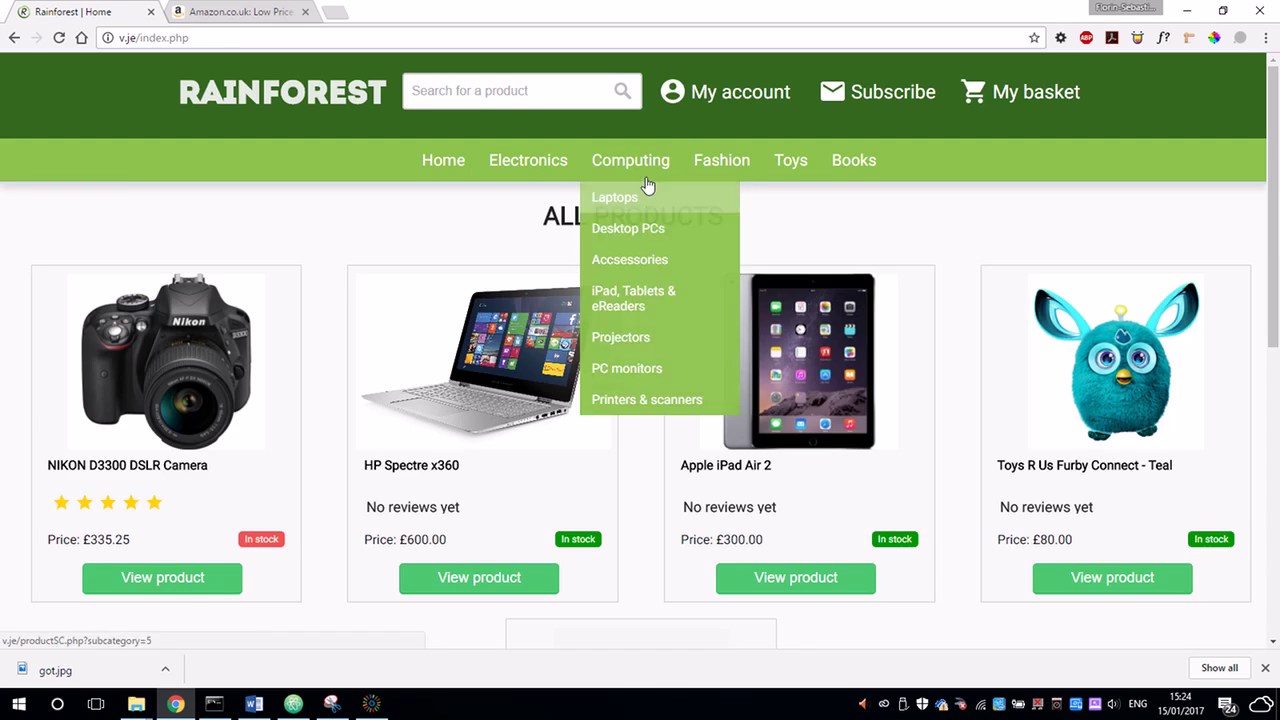
pyautogui.click(720, 95)
pyautogui.click(557, 150)
pyautogui.hotkey('ctrl', 'a')
pyautogui.write('v')
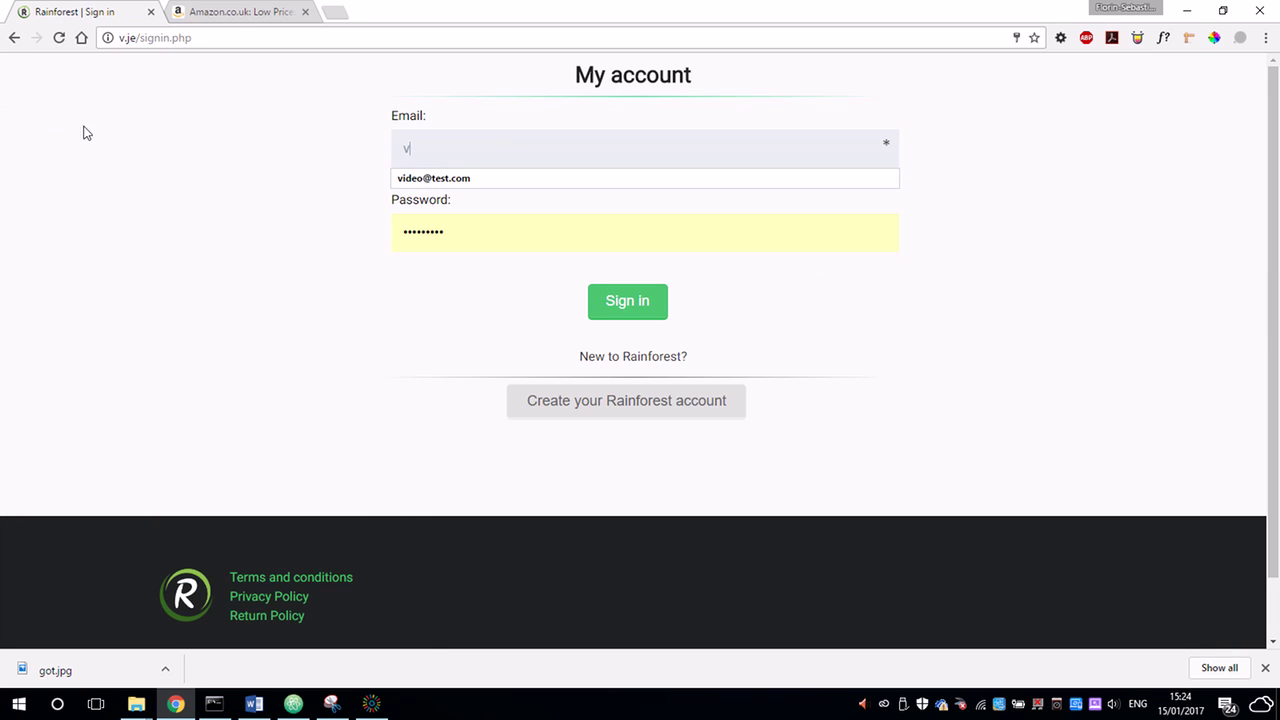
pyautogui.click(433, 178)
pyautogui.doubleClick(451, 240)
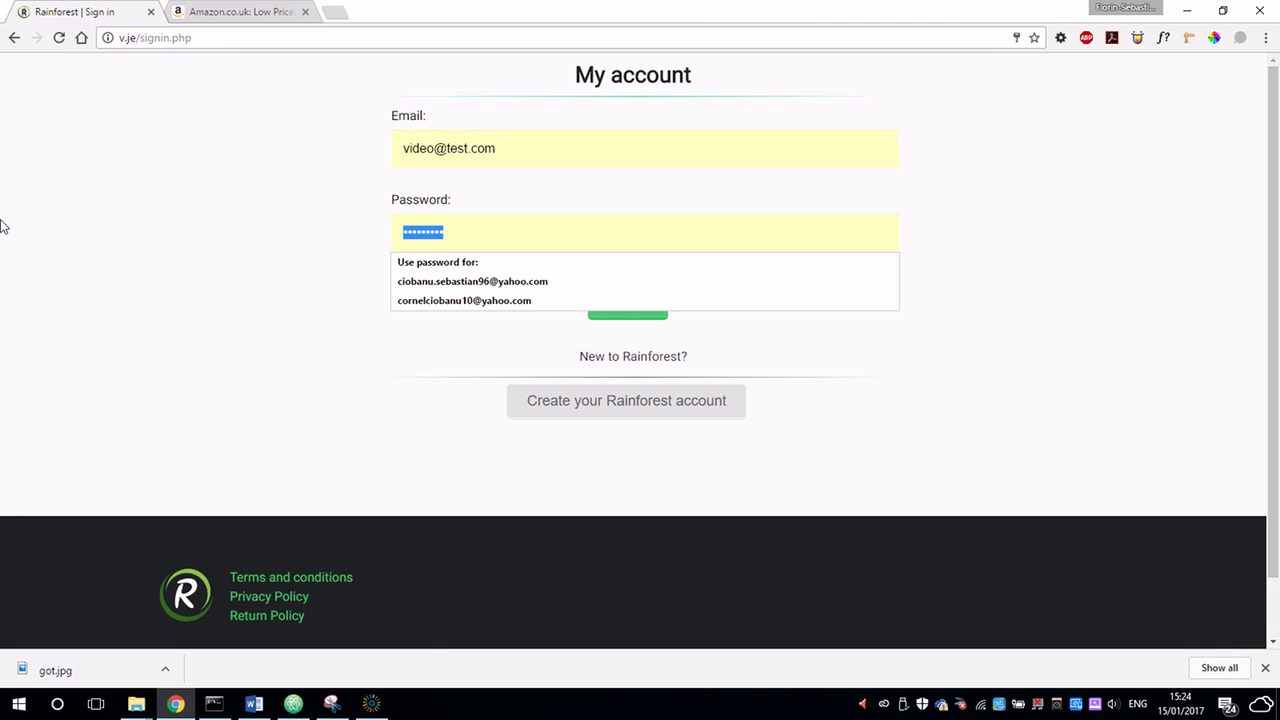
pyautogui.write('tes')
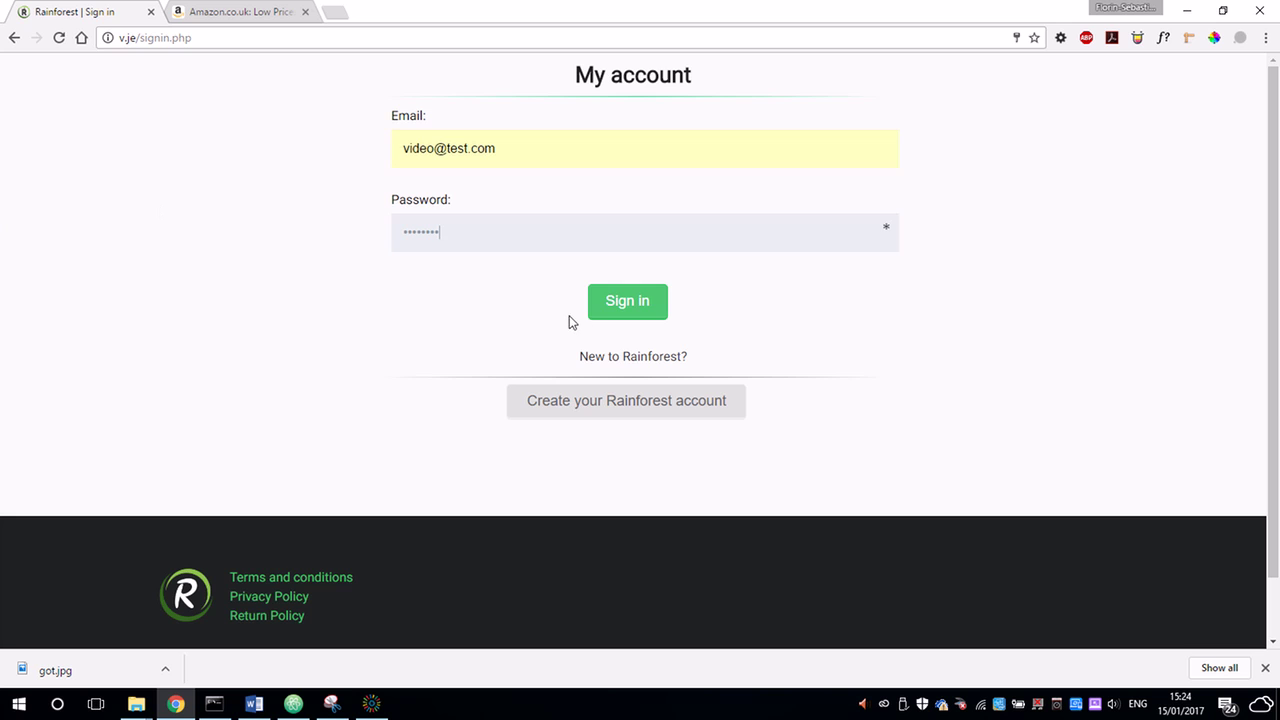
pyautogui.click(620, 305)
# Highlight the HP Spectre x360 order shown as shipped on 15/01/2017 at 15:20.
pyautogui.scroll(-15, 780, 300)
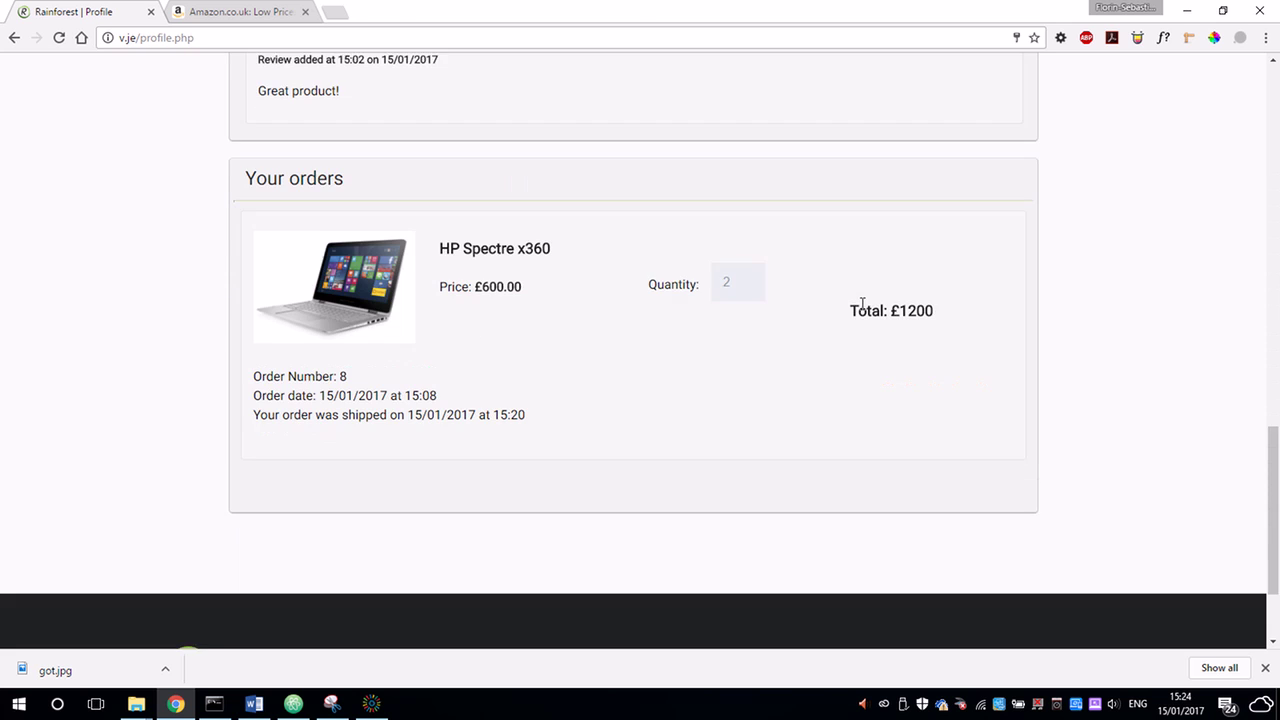
pyautogui.scroll(-2, 864, 304)
pyautogui.scroll(2, 820, 345)
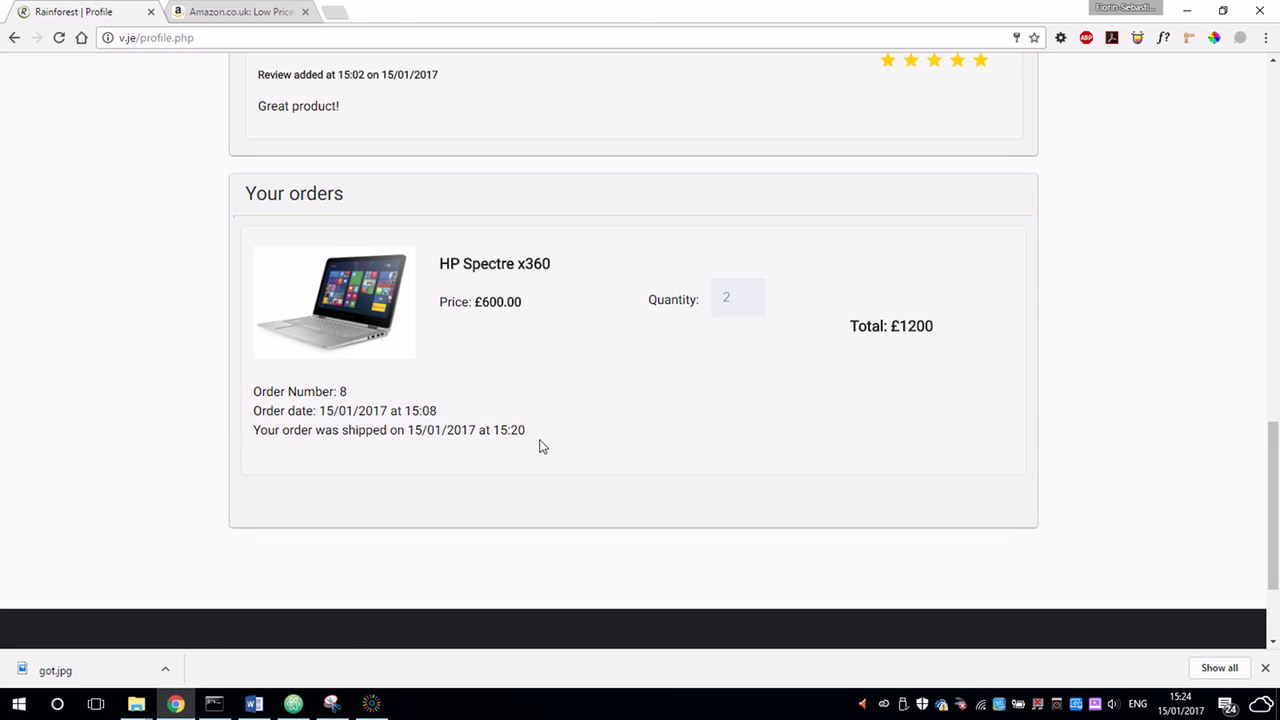
pyautogui.moveTo(539, 447); pyautogui.dragTo(225, 450)
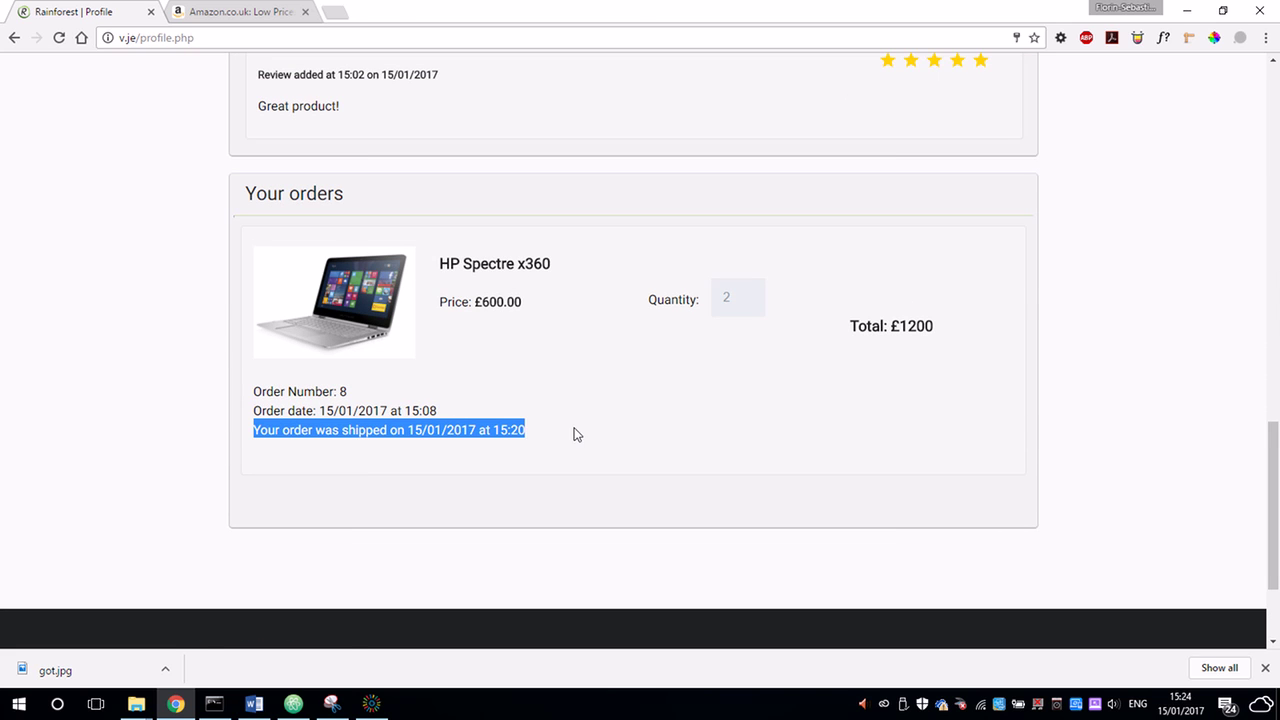